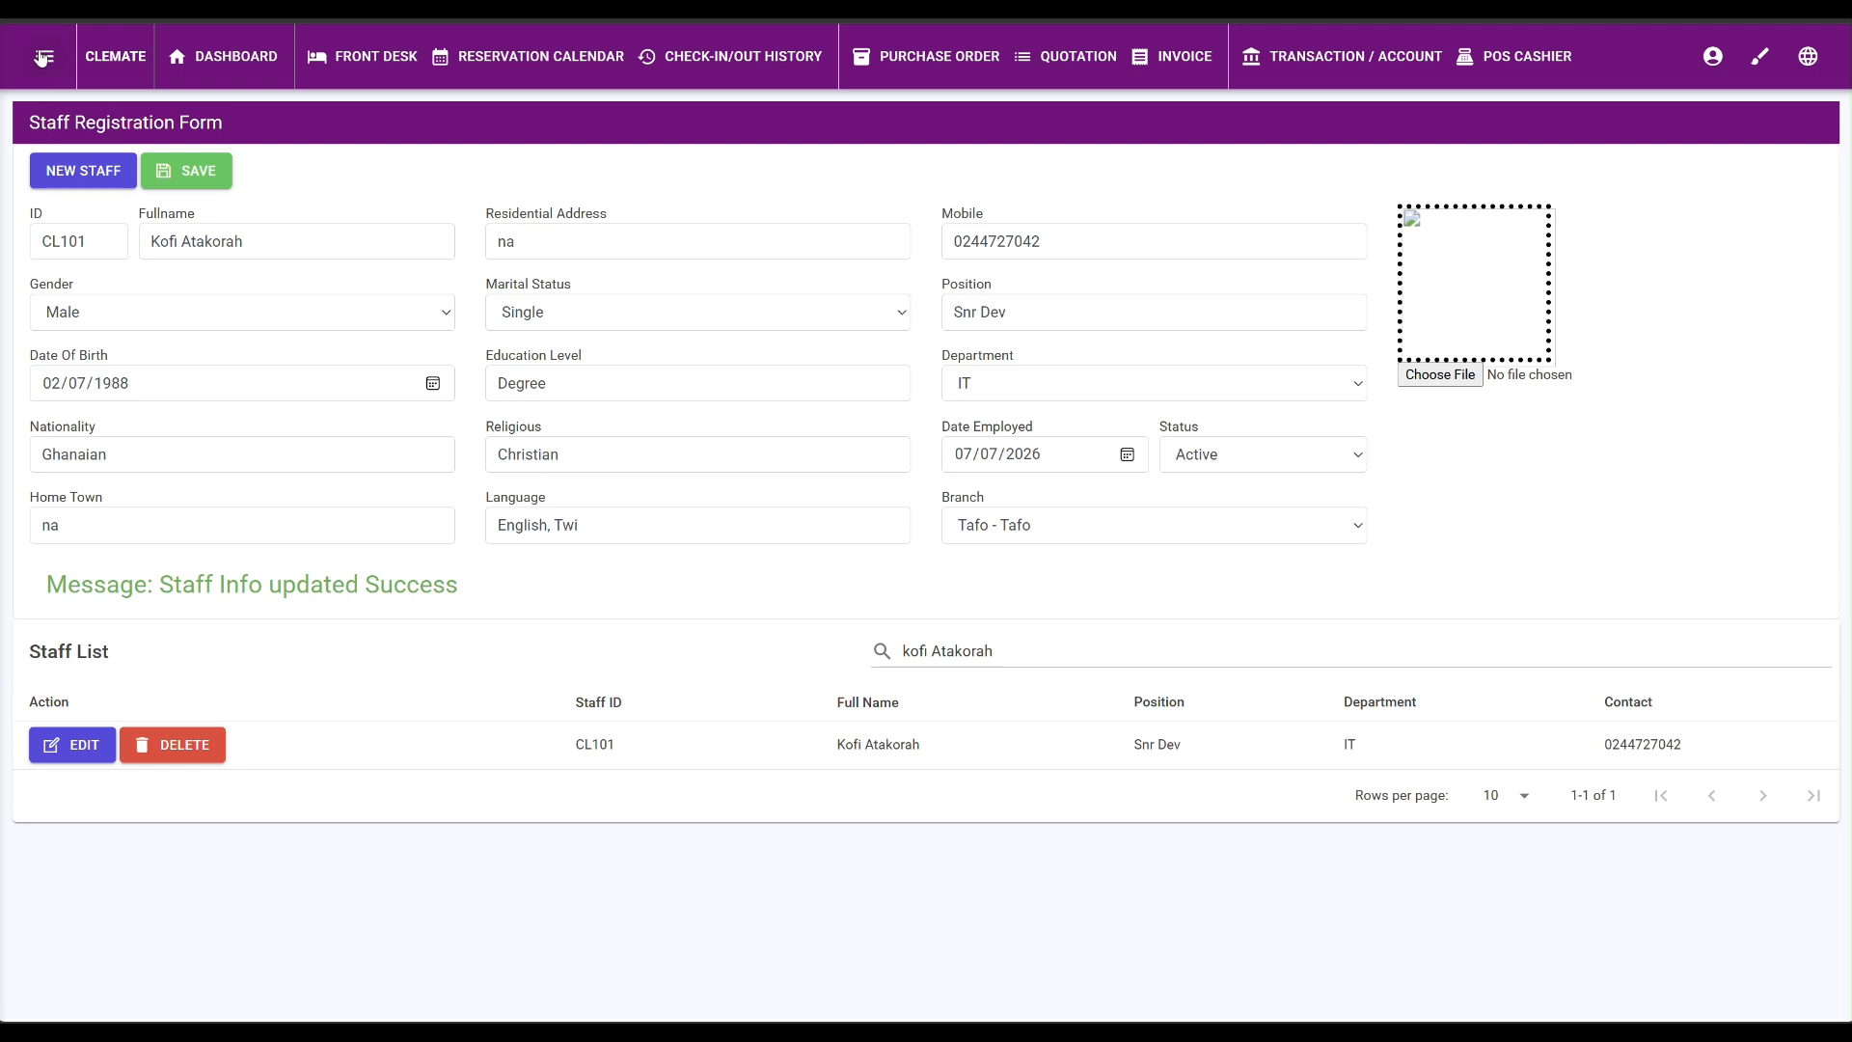
Go to Settings > User Management and close the navigation drawer.
left_click(43, 59)
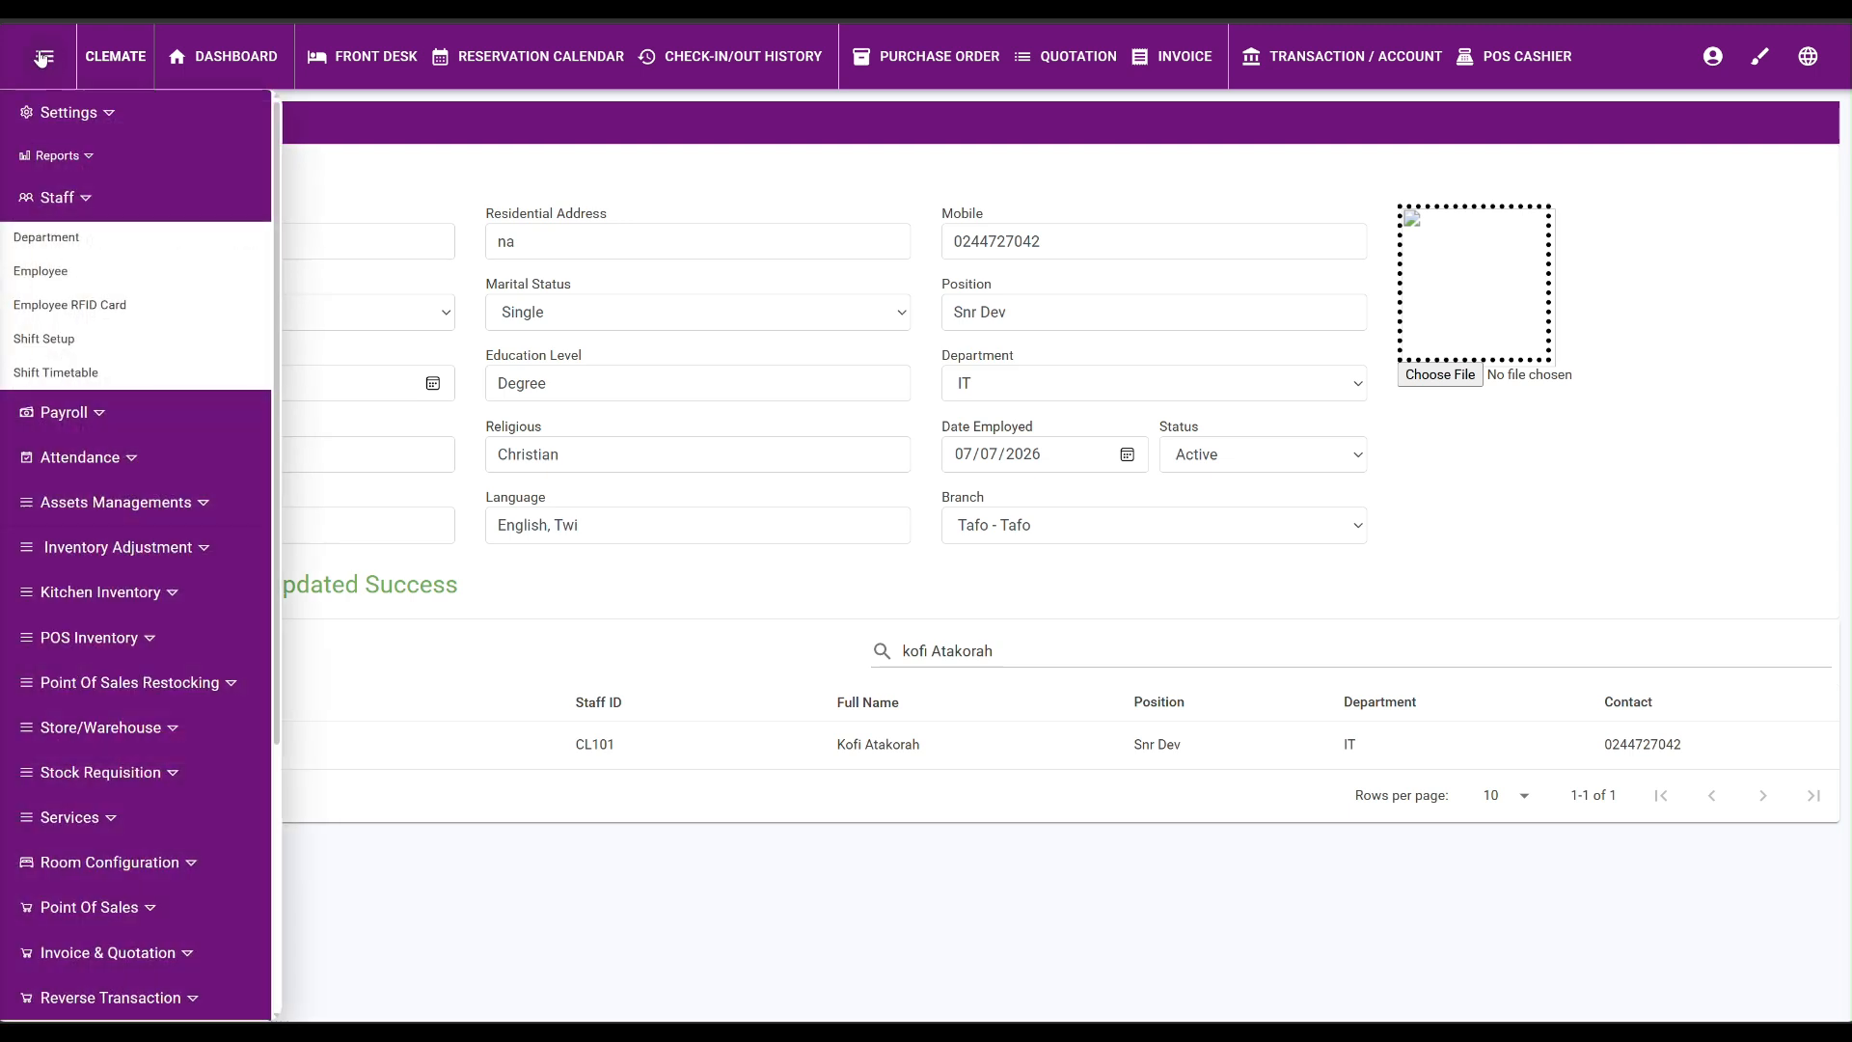
left_click(70, 116)
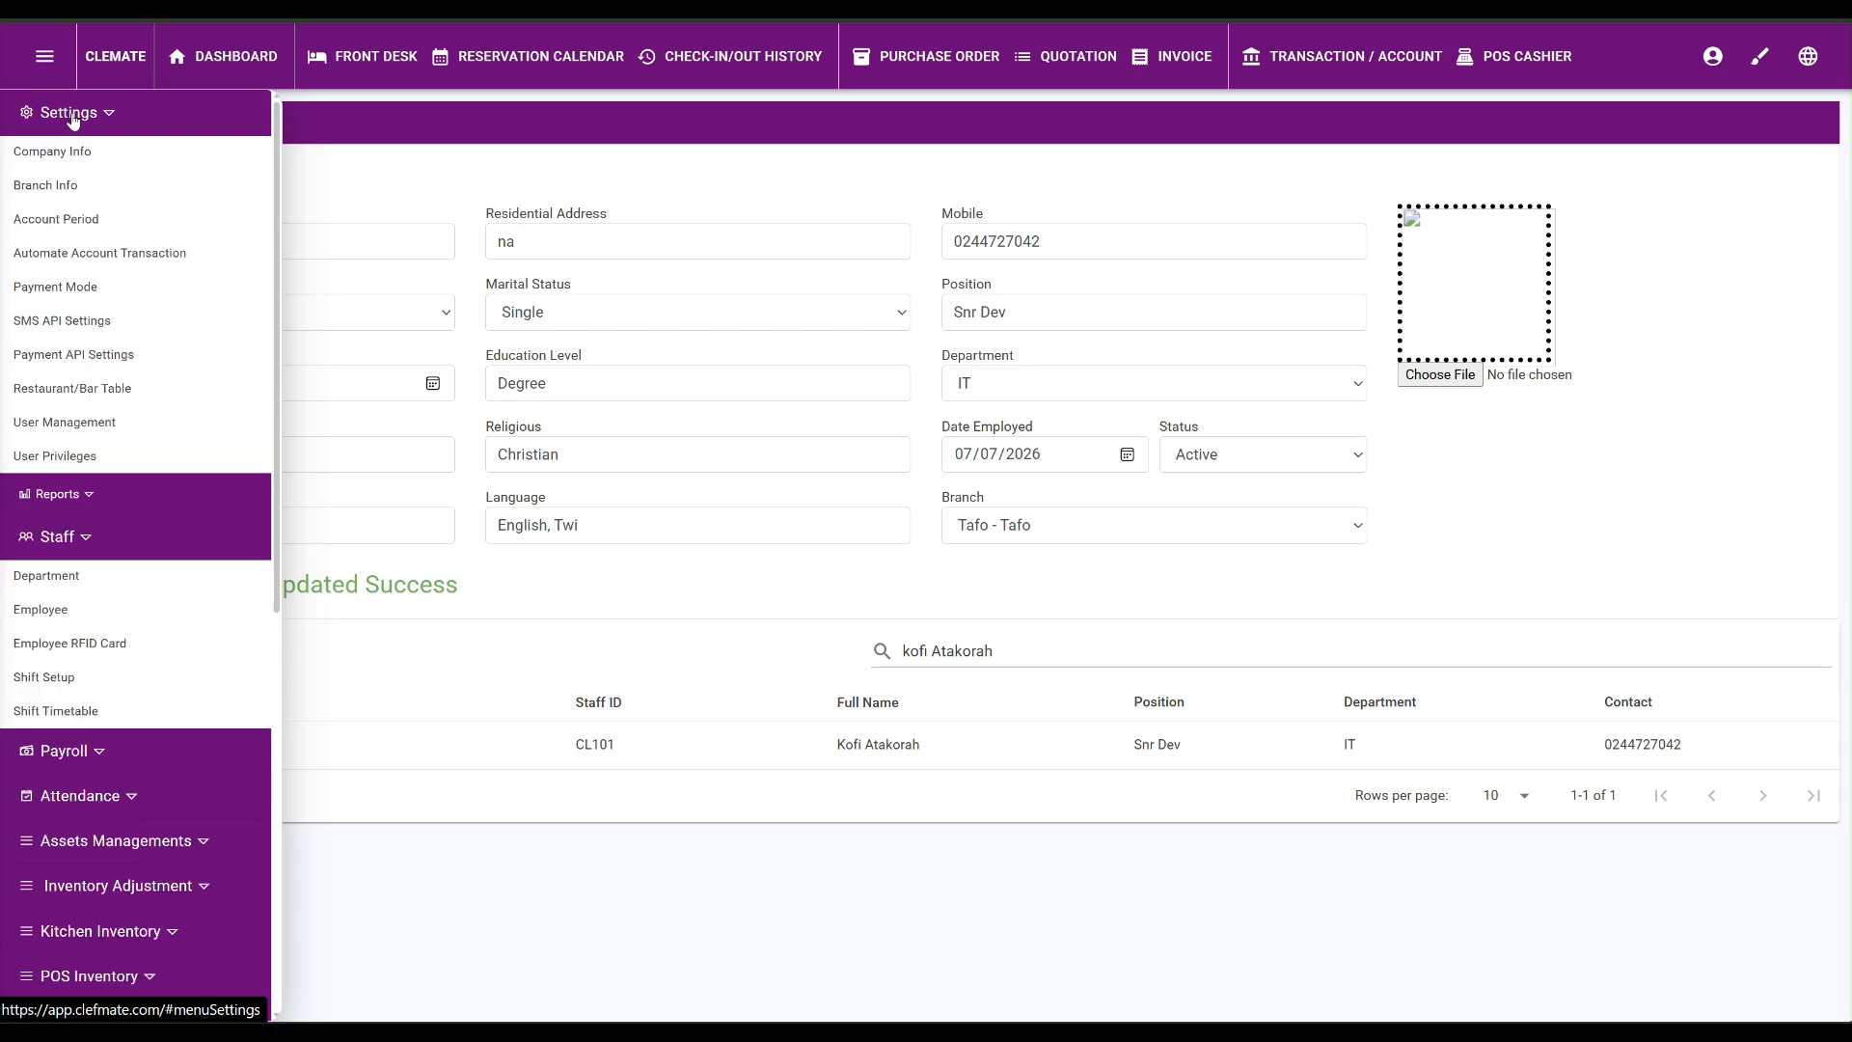
left_click(65, 426)
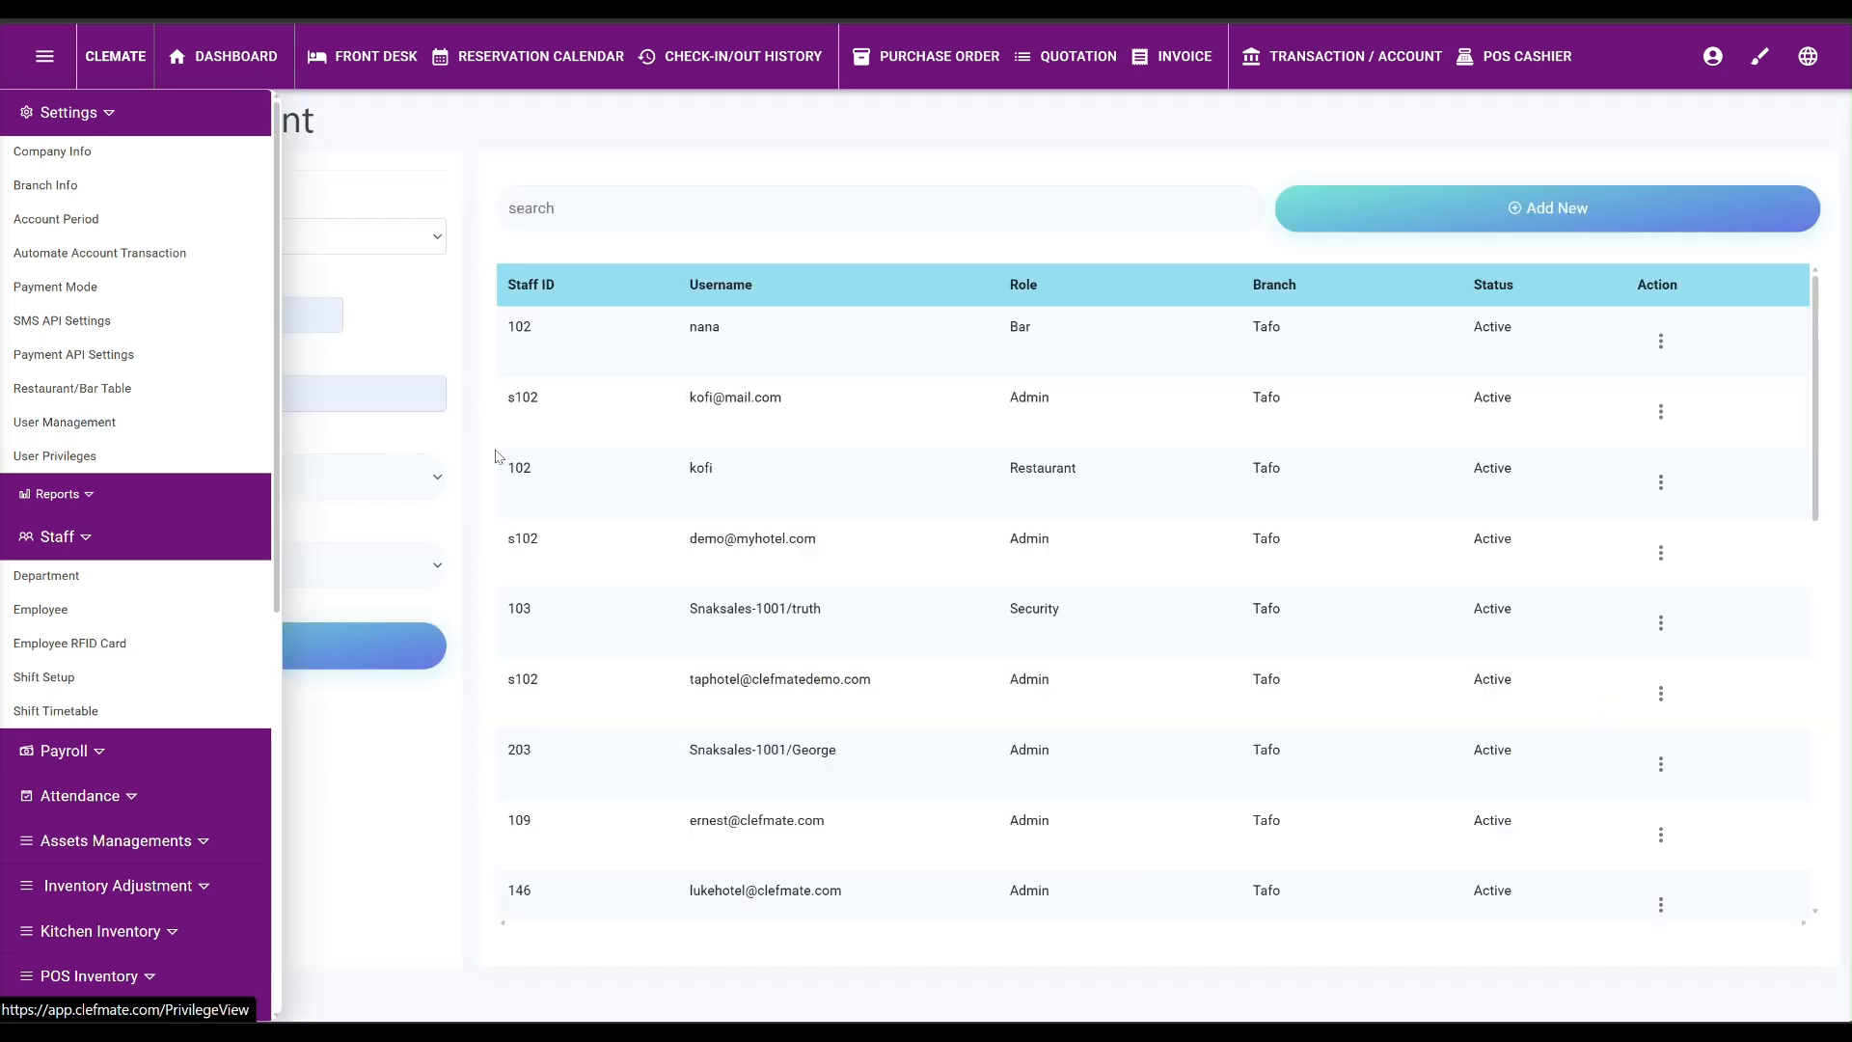
left_click(791, 392)
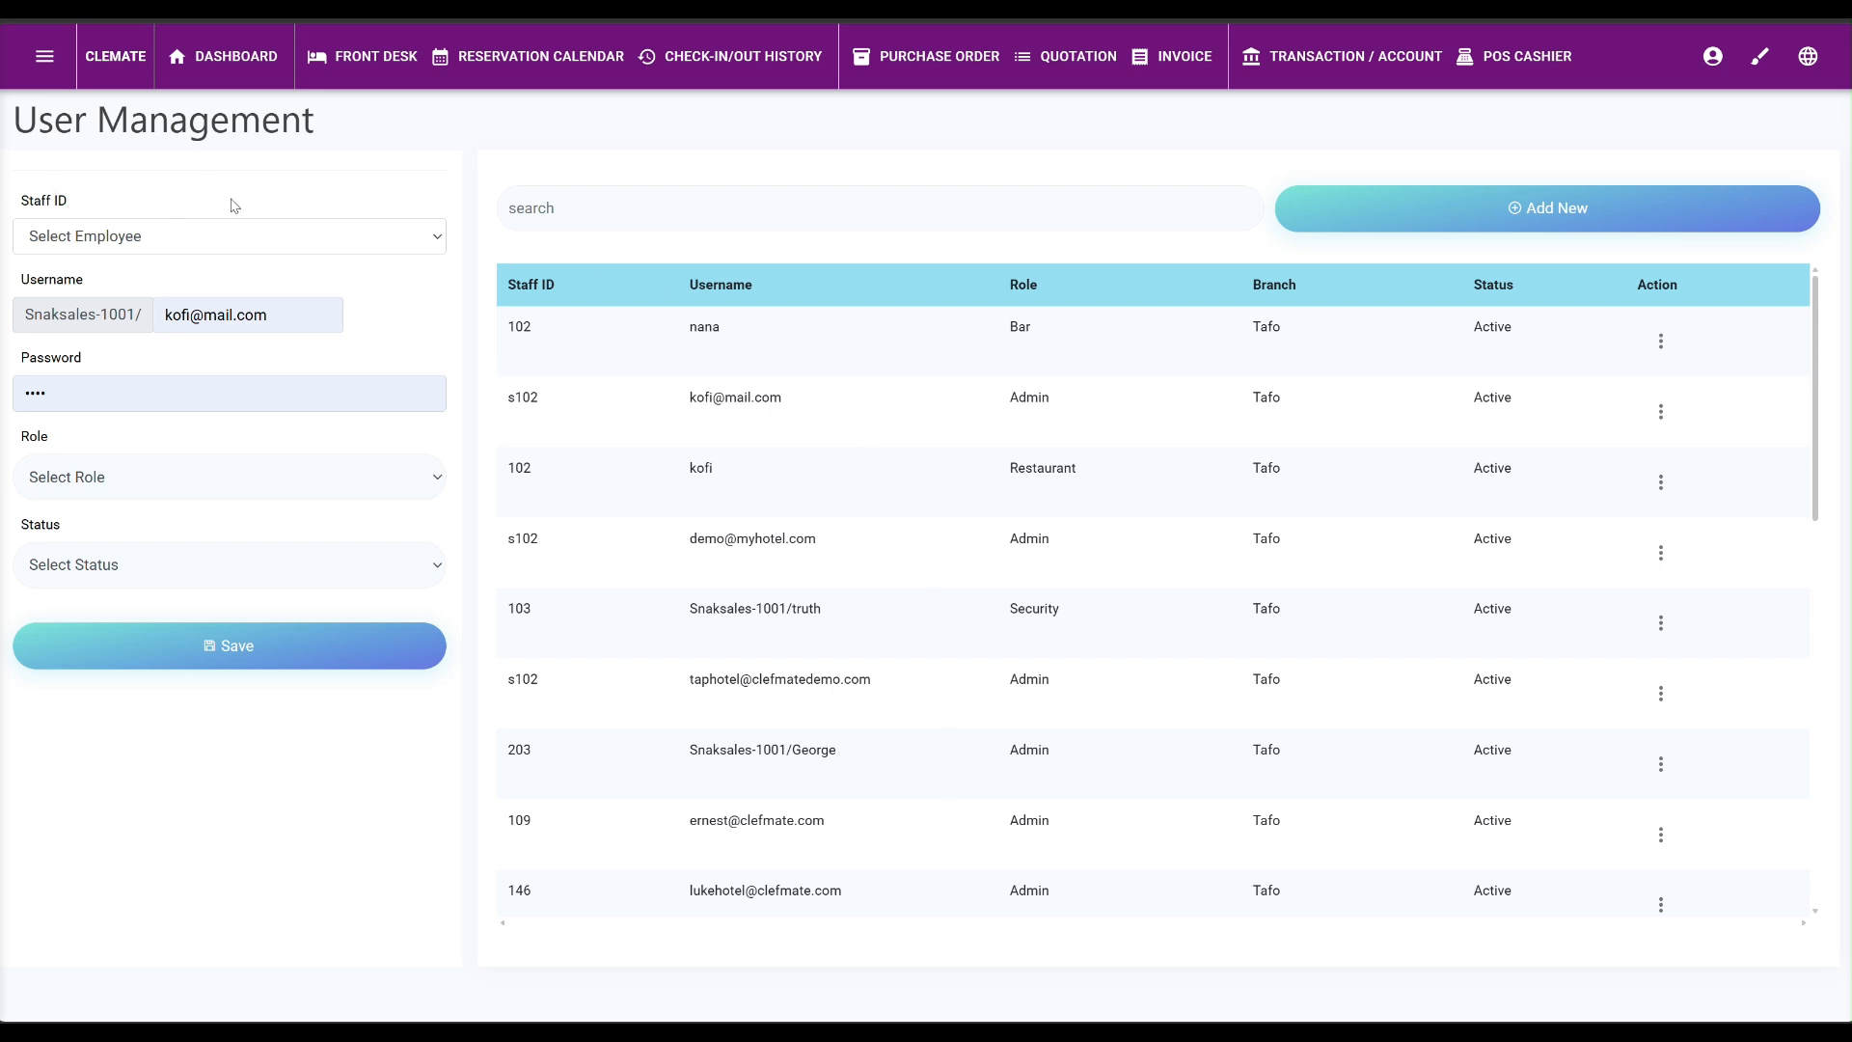
Link the account to IT staff CL101 and replace the prefilled username with the new manager's username.
left_click(173, 239)
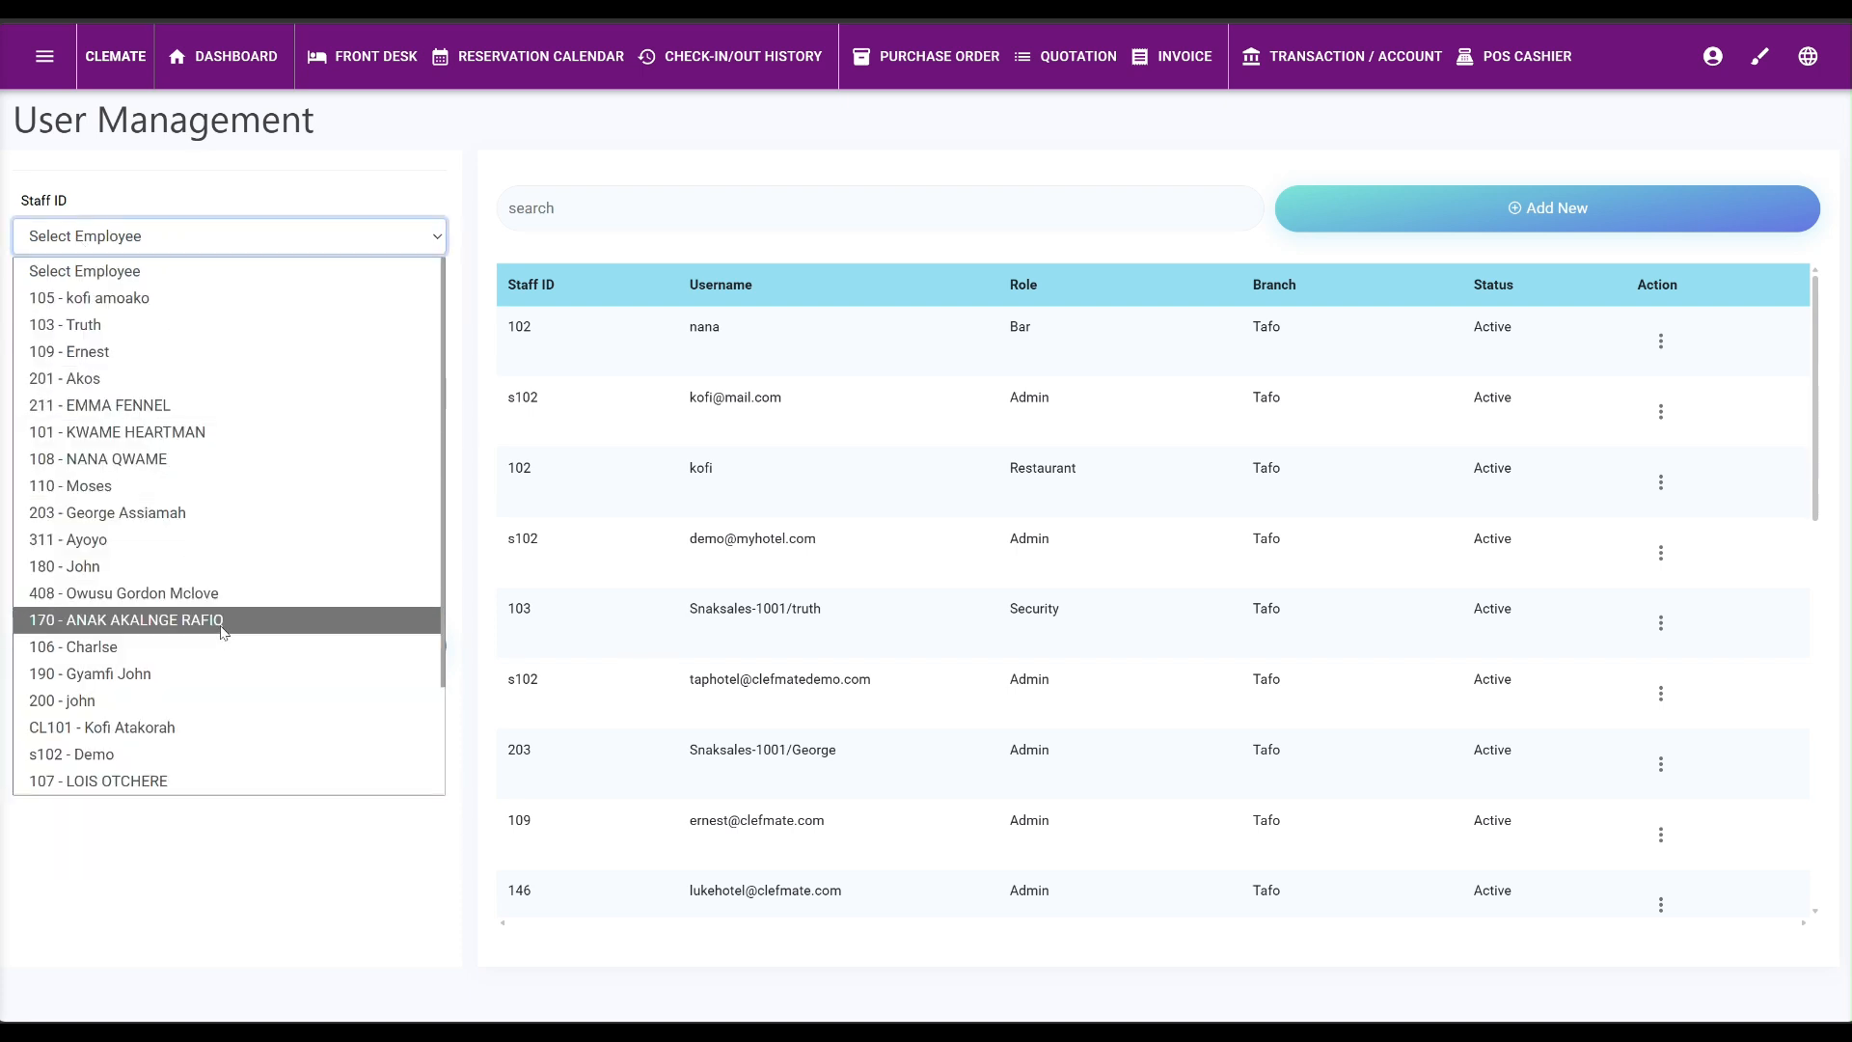
left_click(50, 737)
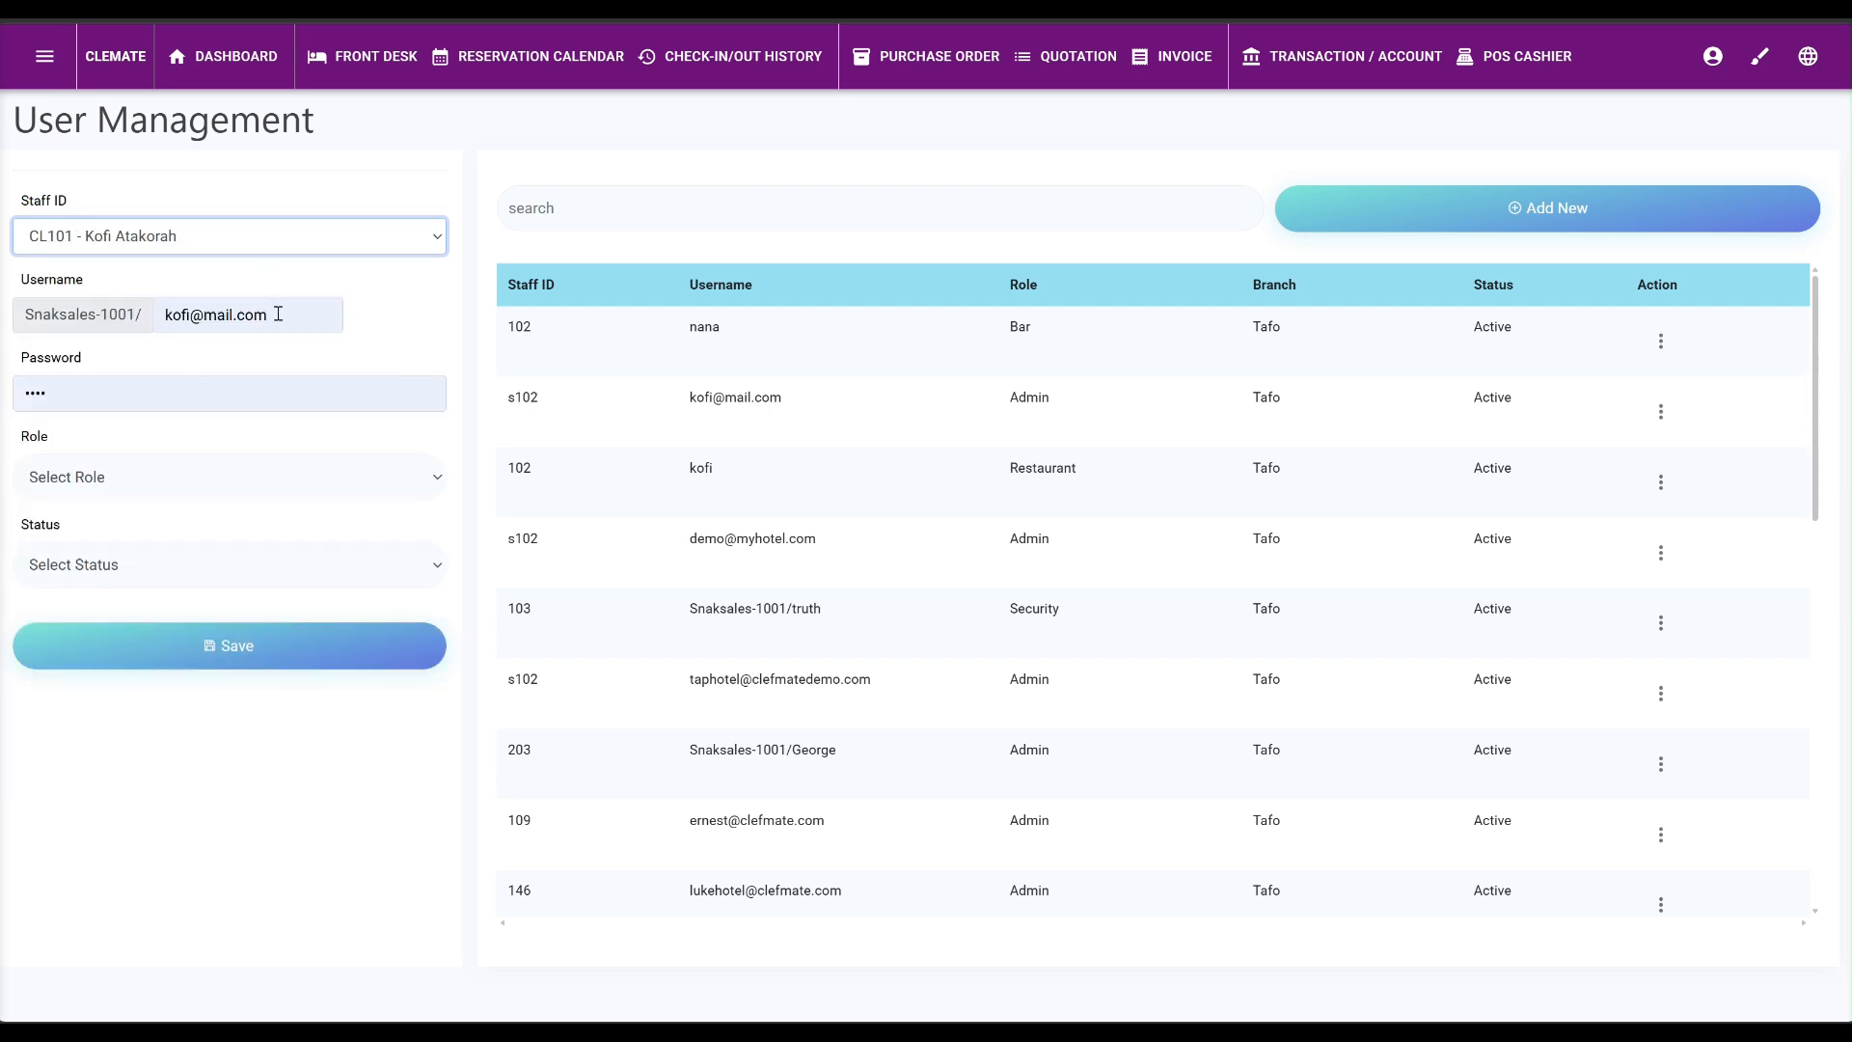
left_click_drag(270, 314, 128, 319)
key("BackSpace")
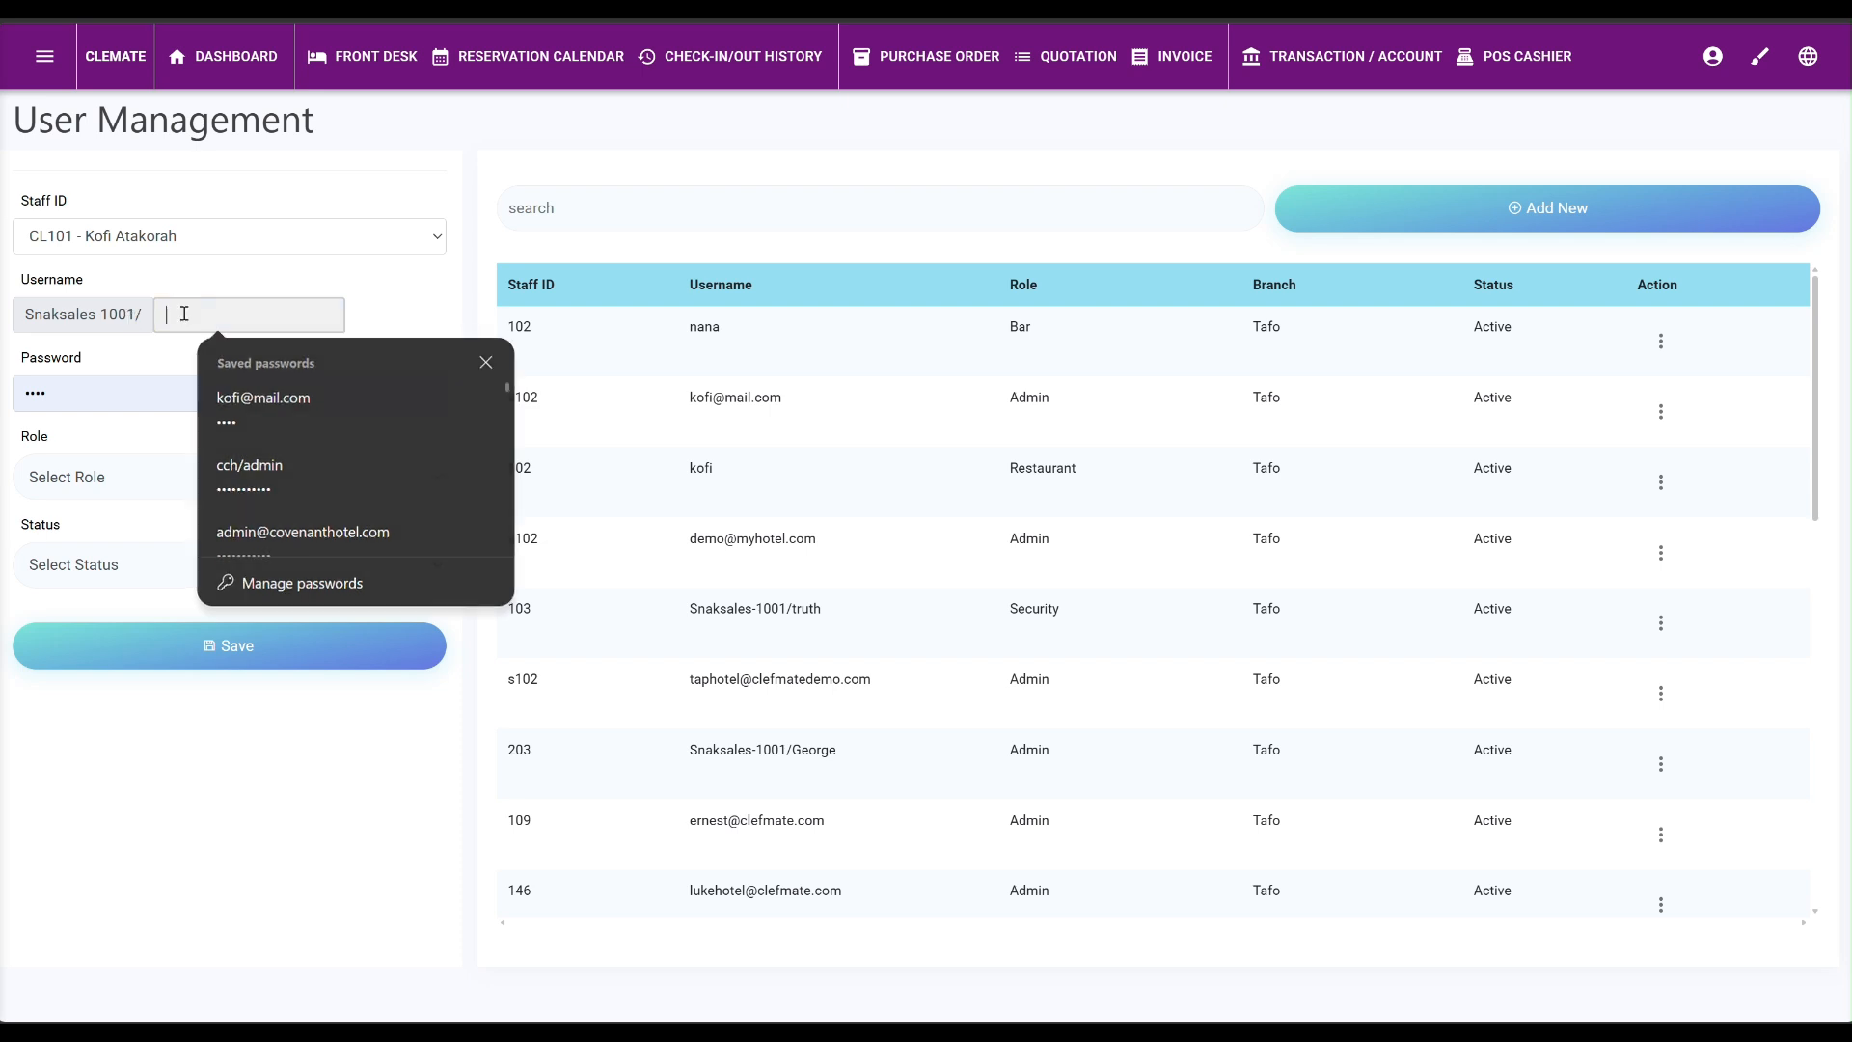
left_click(184, 314)
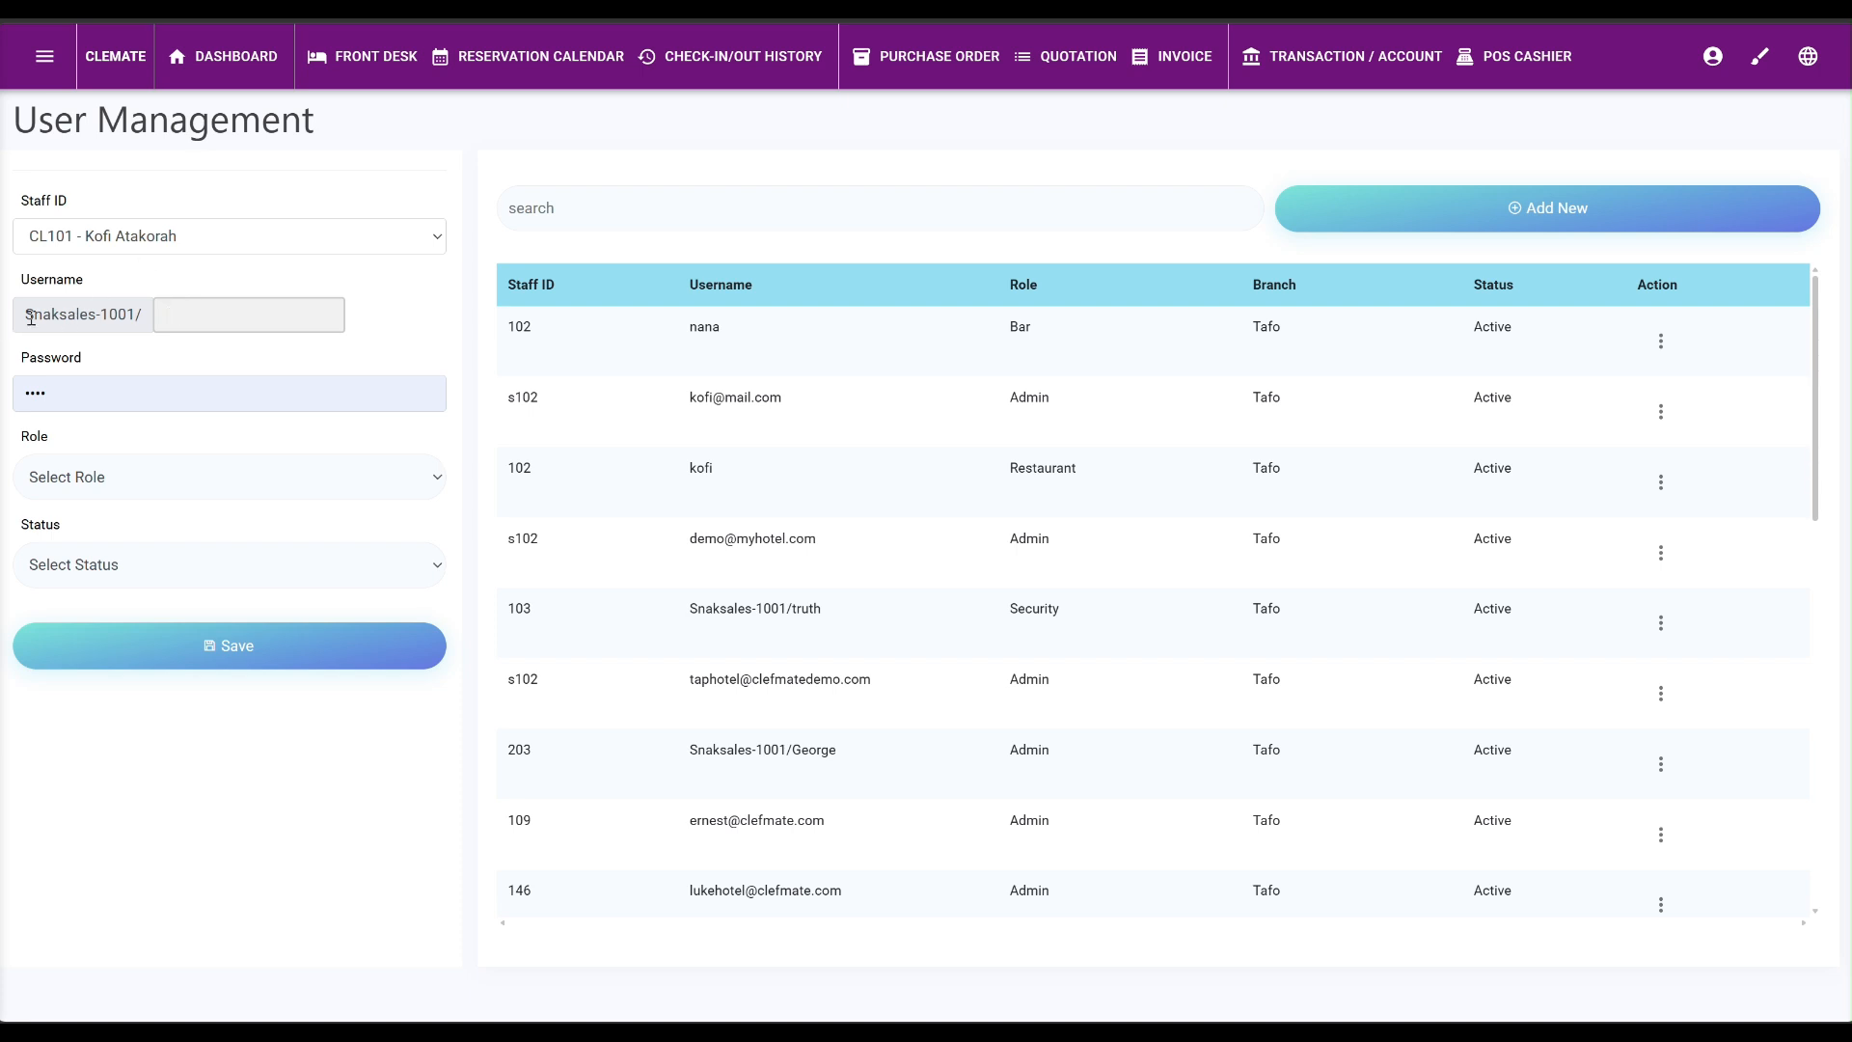
left_click_drag(26, 314, 139, 309)
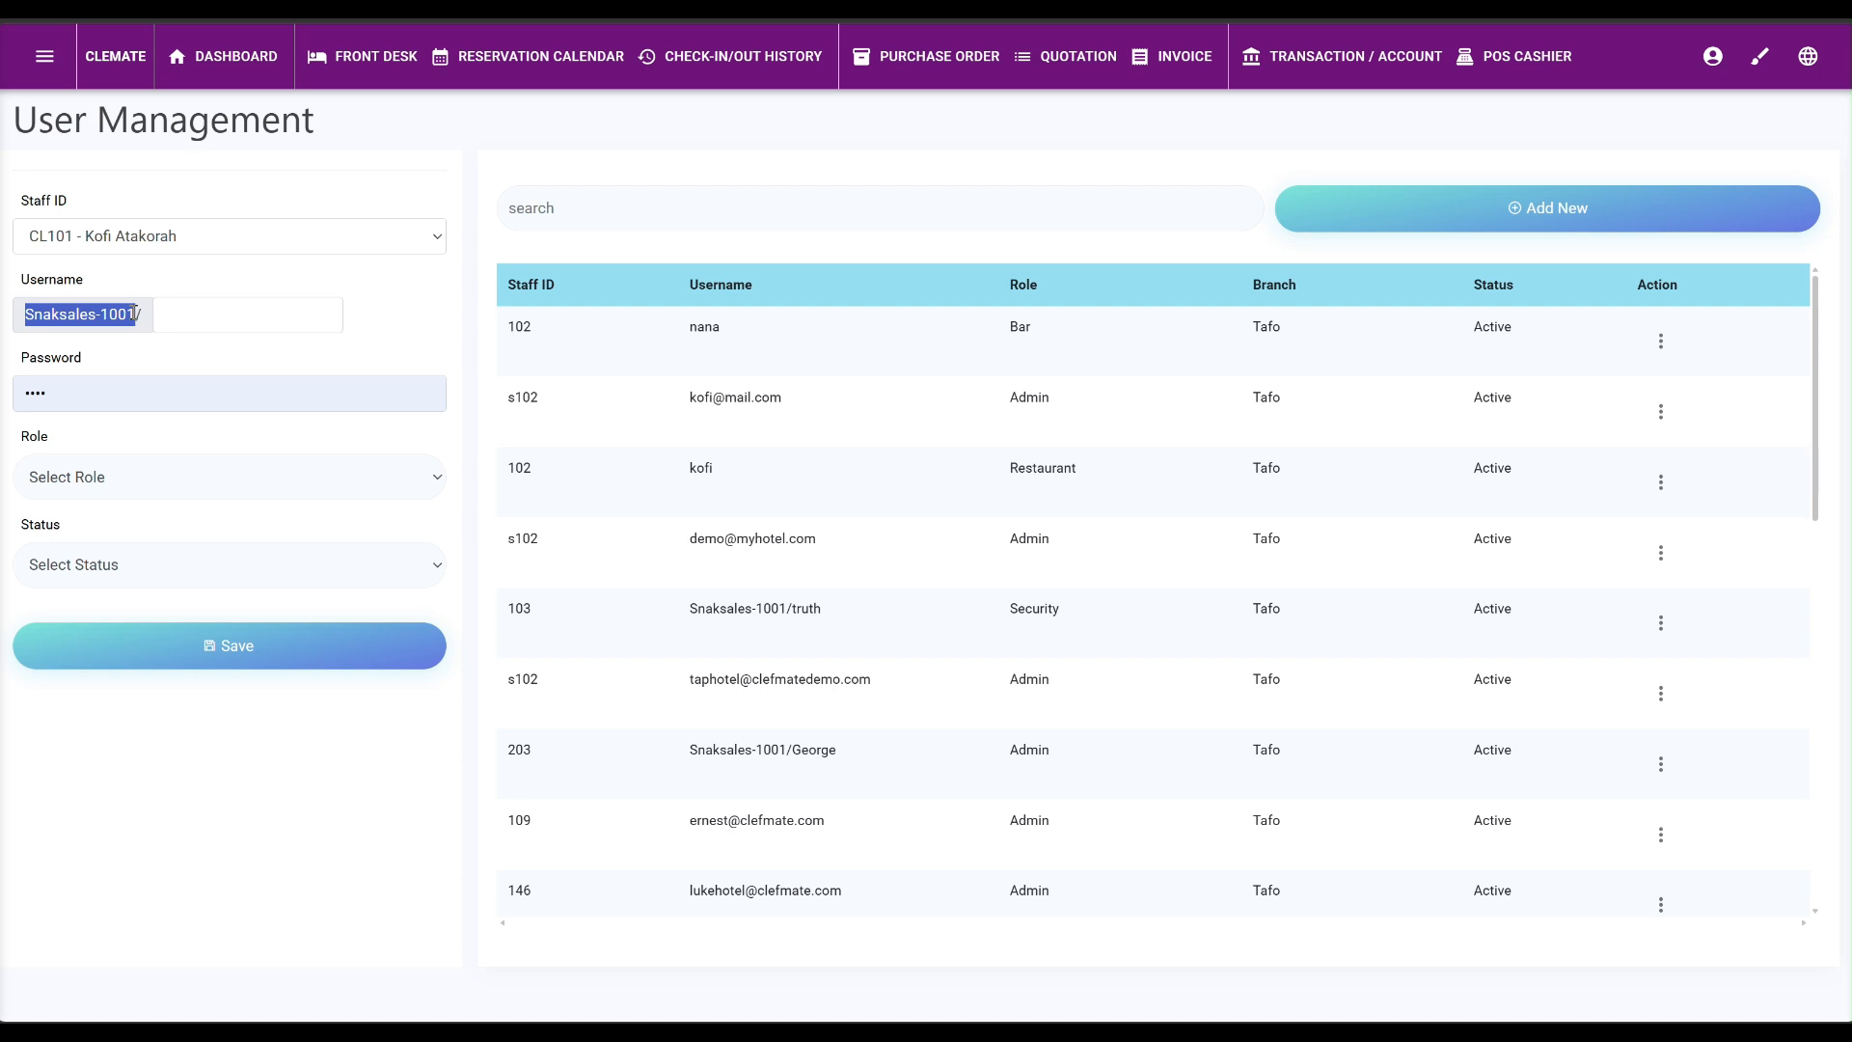
left_click(204, 317)
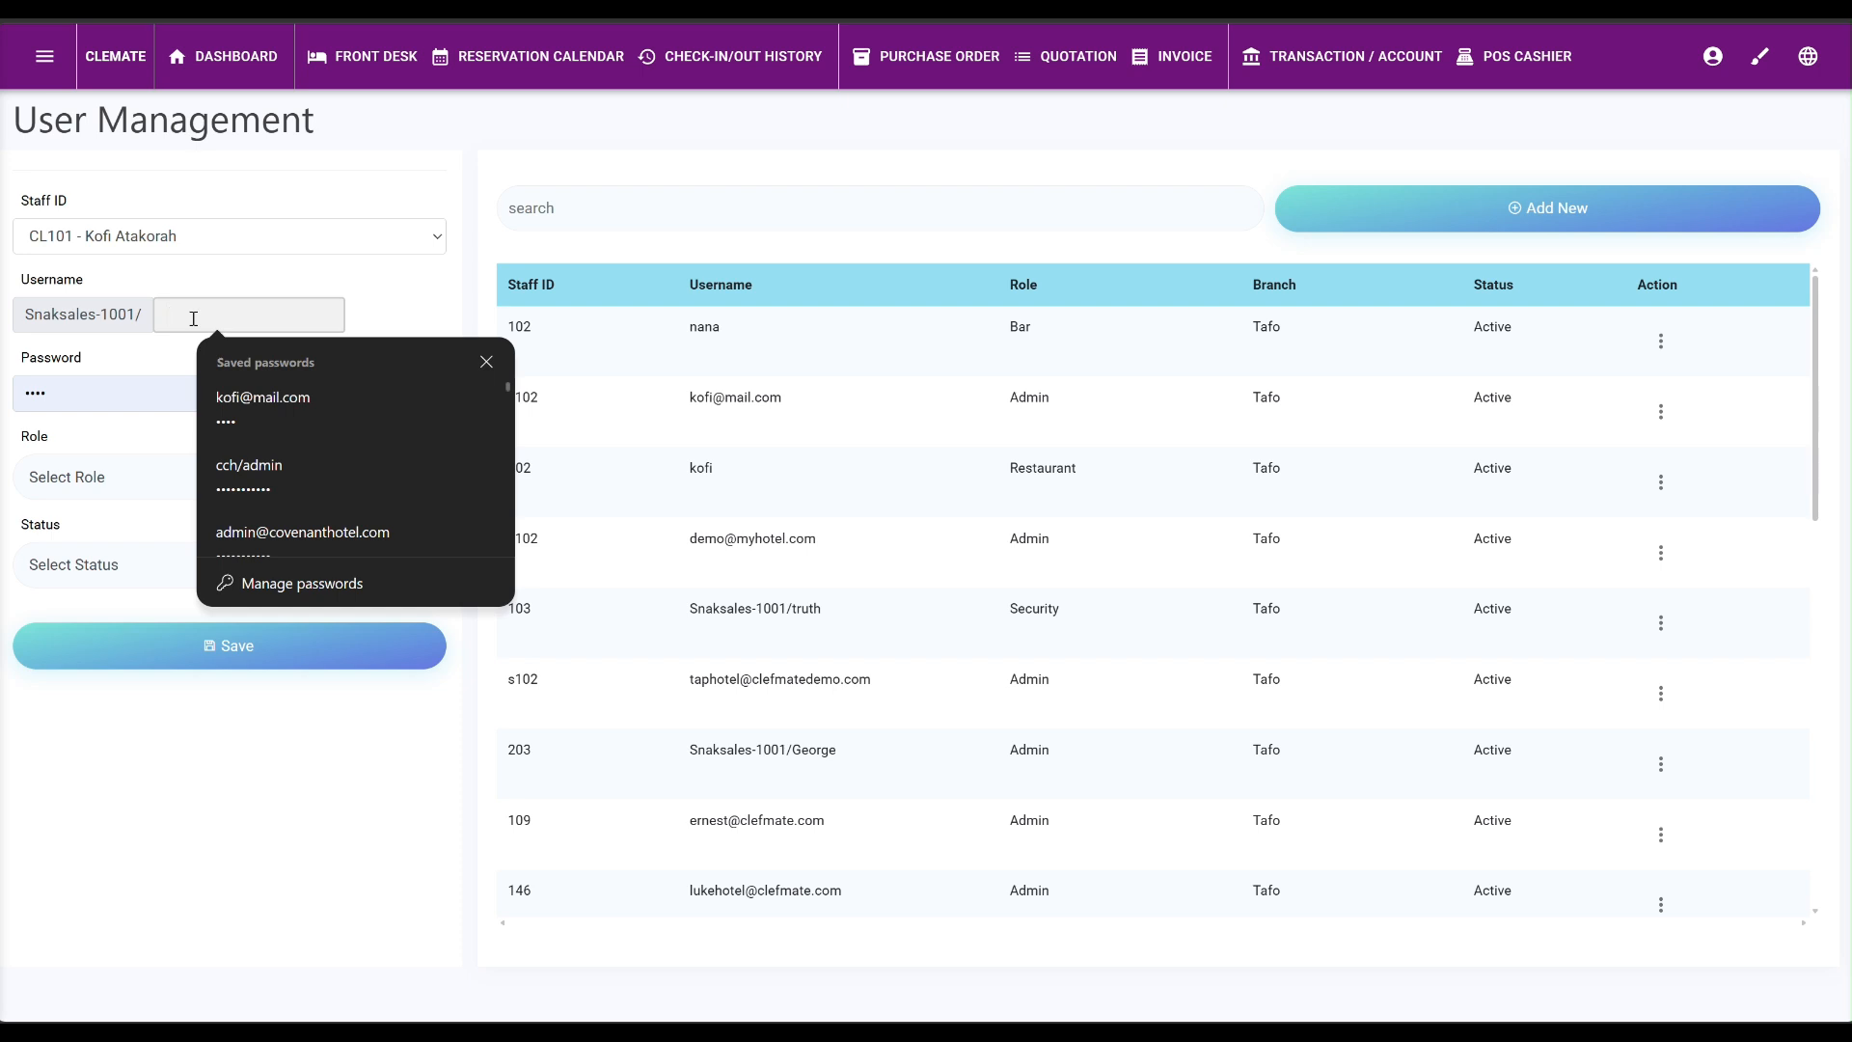
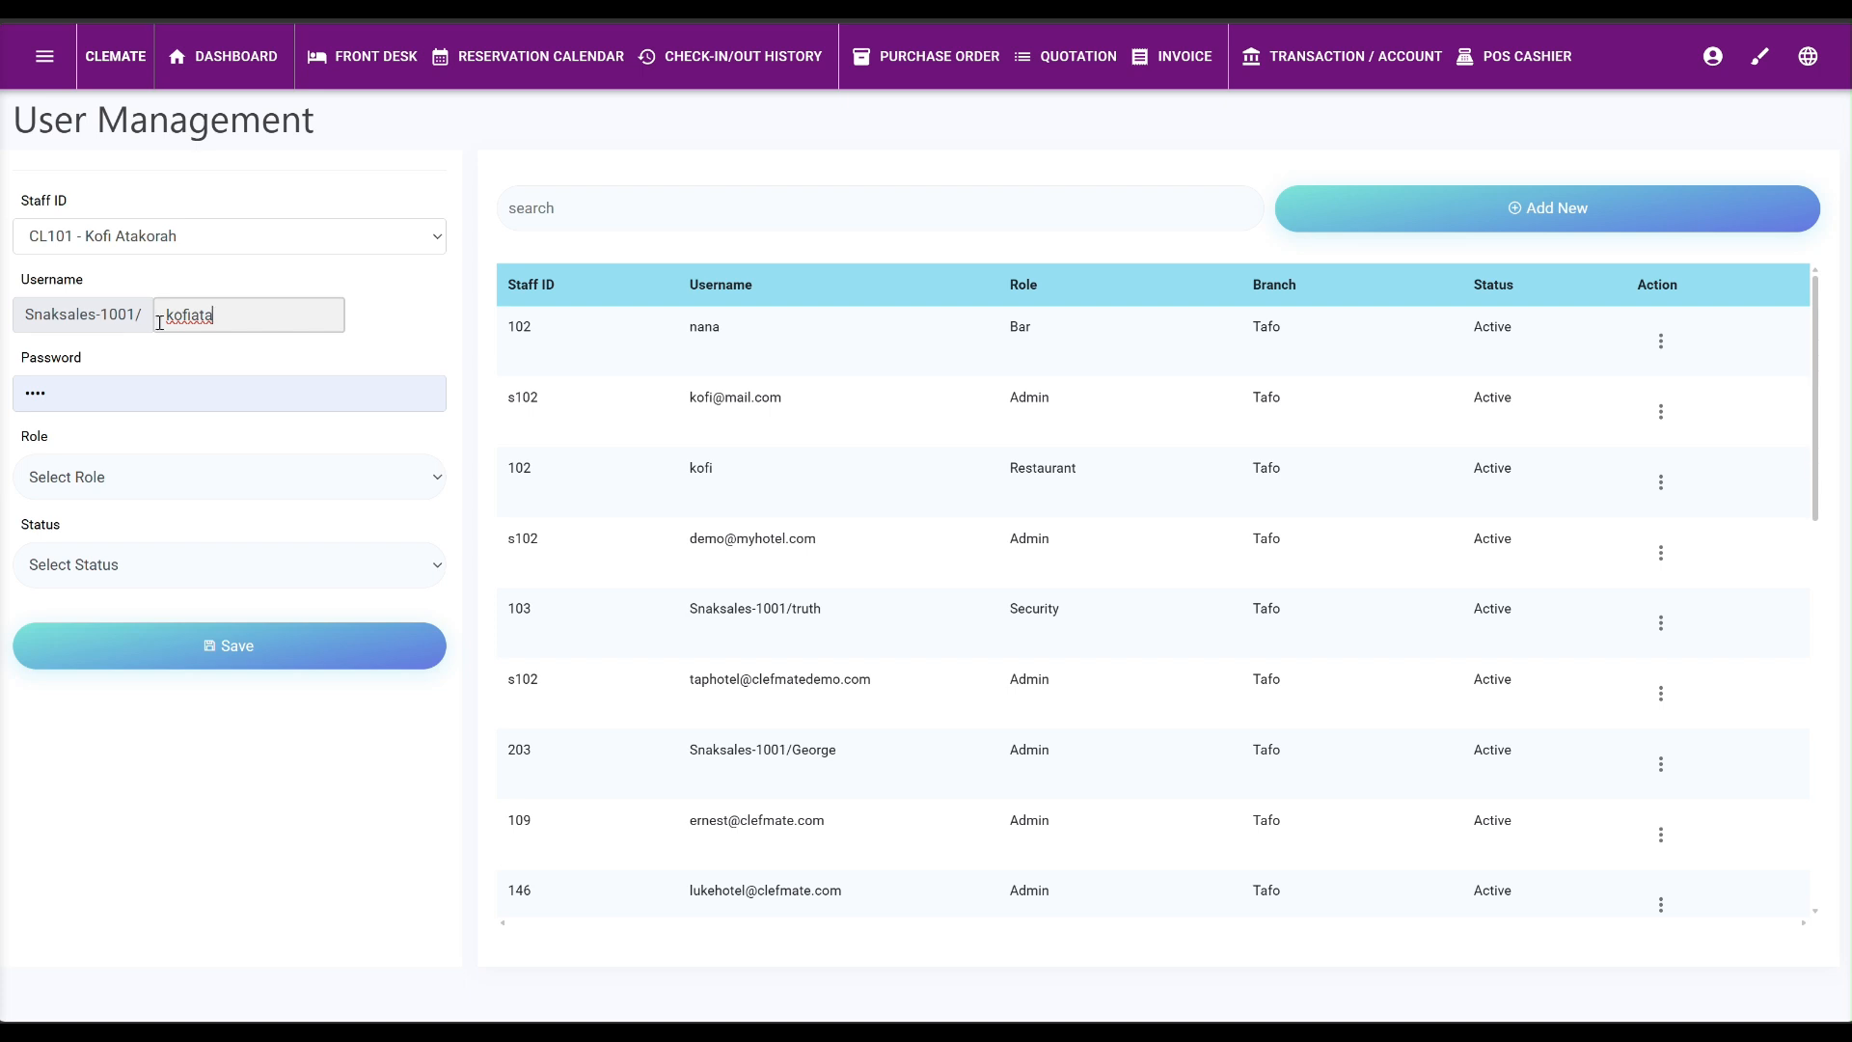
Replace the prefilled password with the new account password.
left_click_drag(93, 394, 1, 364)
key("BackSpace")
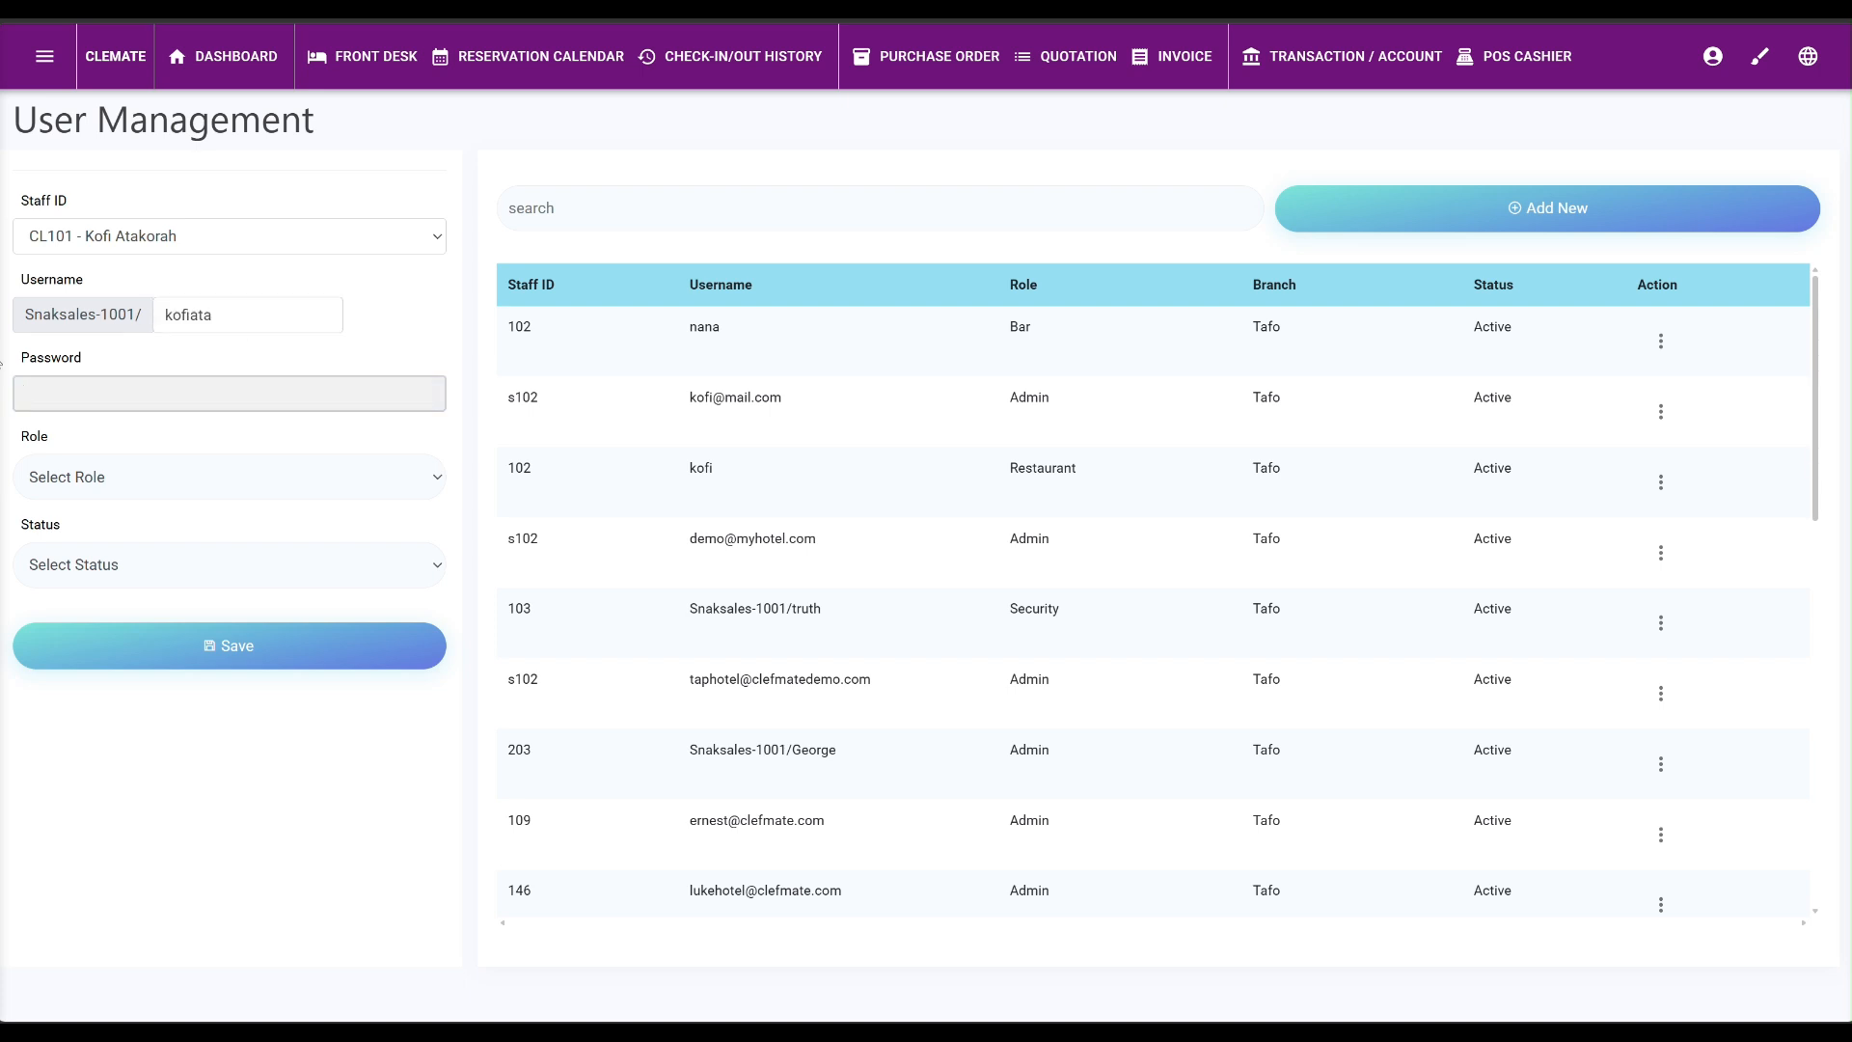
type("••")
left_click(139, 485)
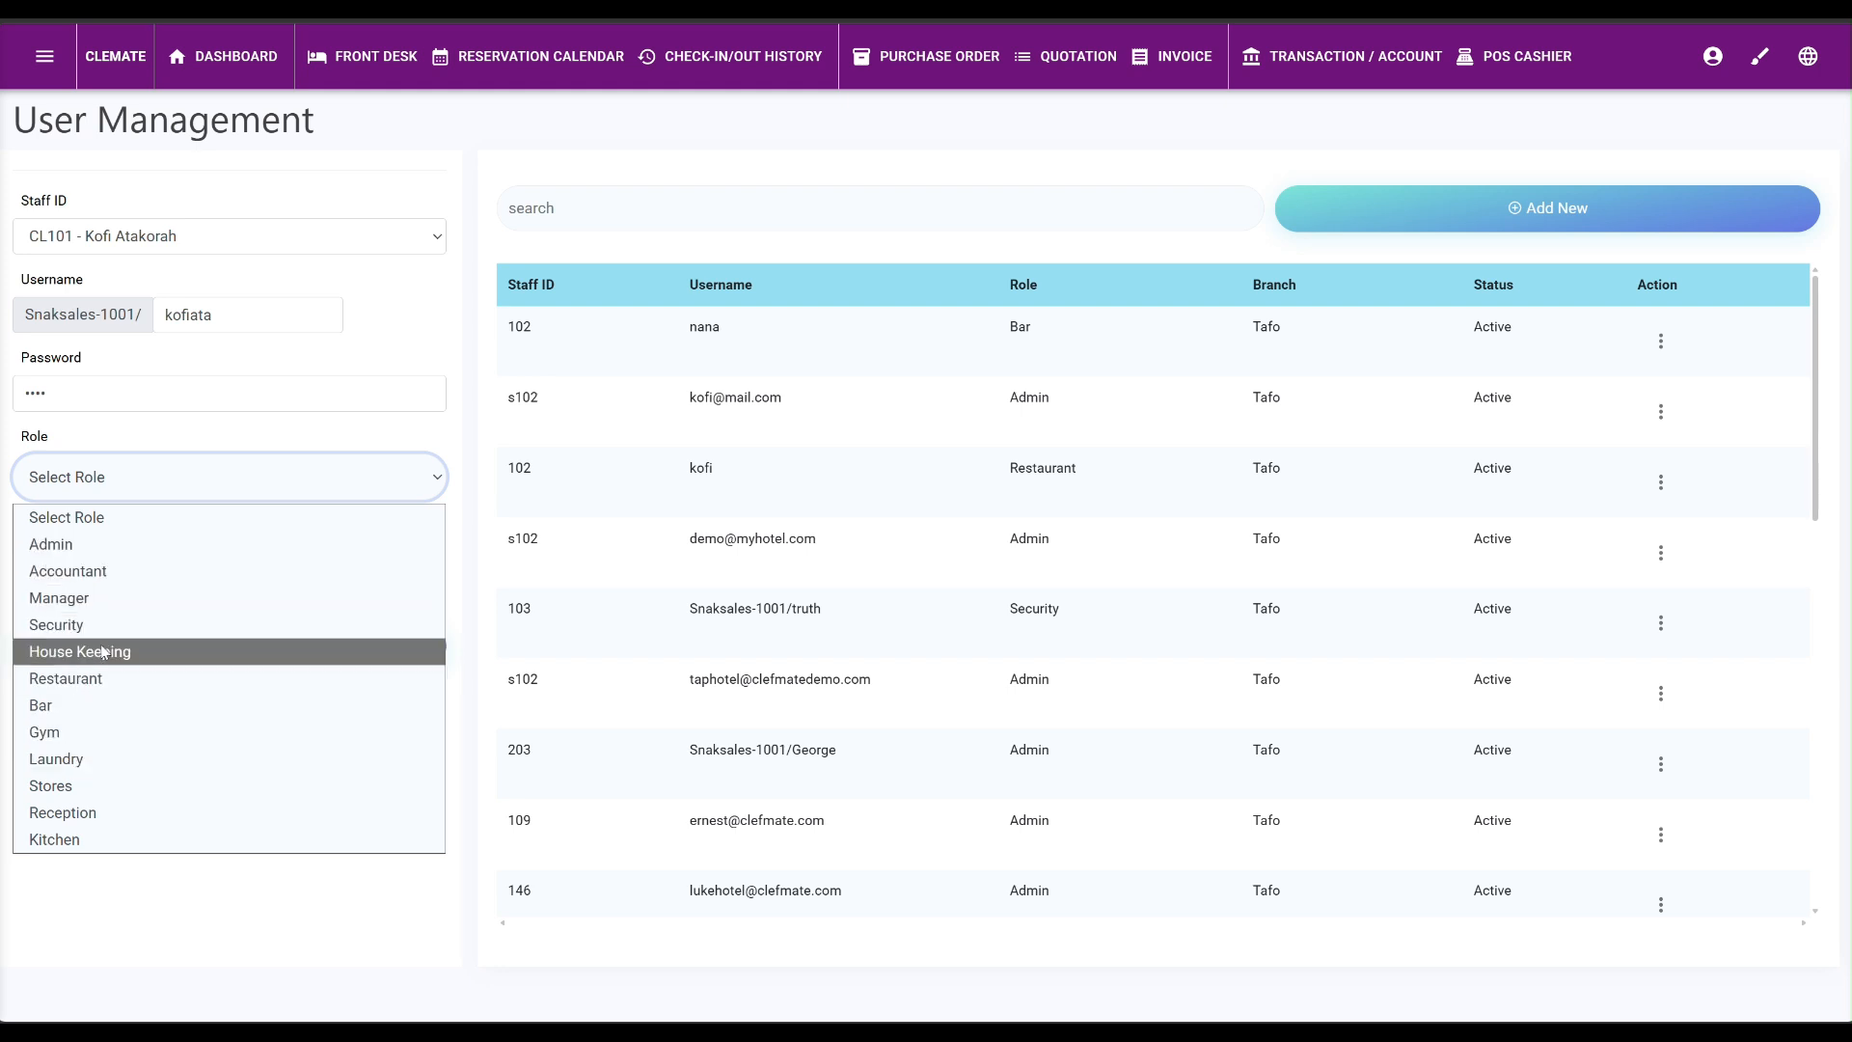
Set role Manager and status Active, then save the account and confirm the success message.
left_click(82, 599)
left_click(123, 566)
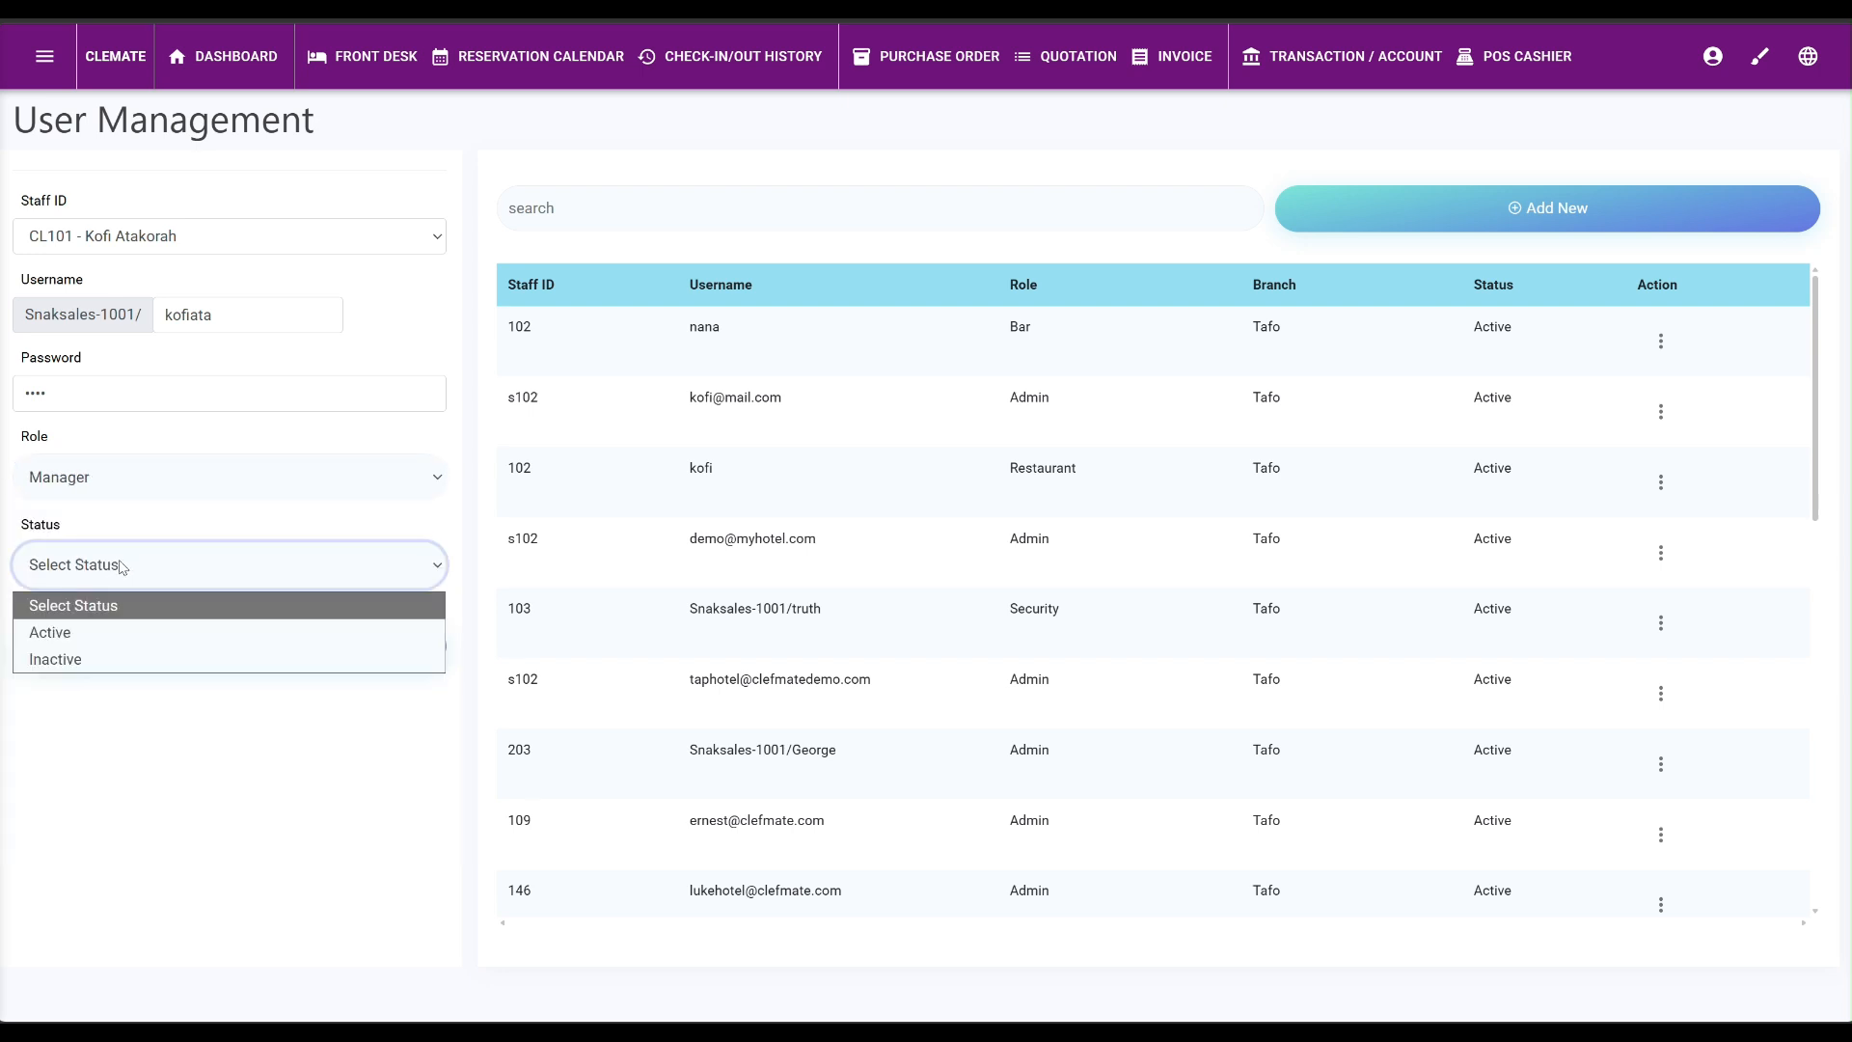
left_click(21, 635)
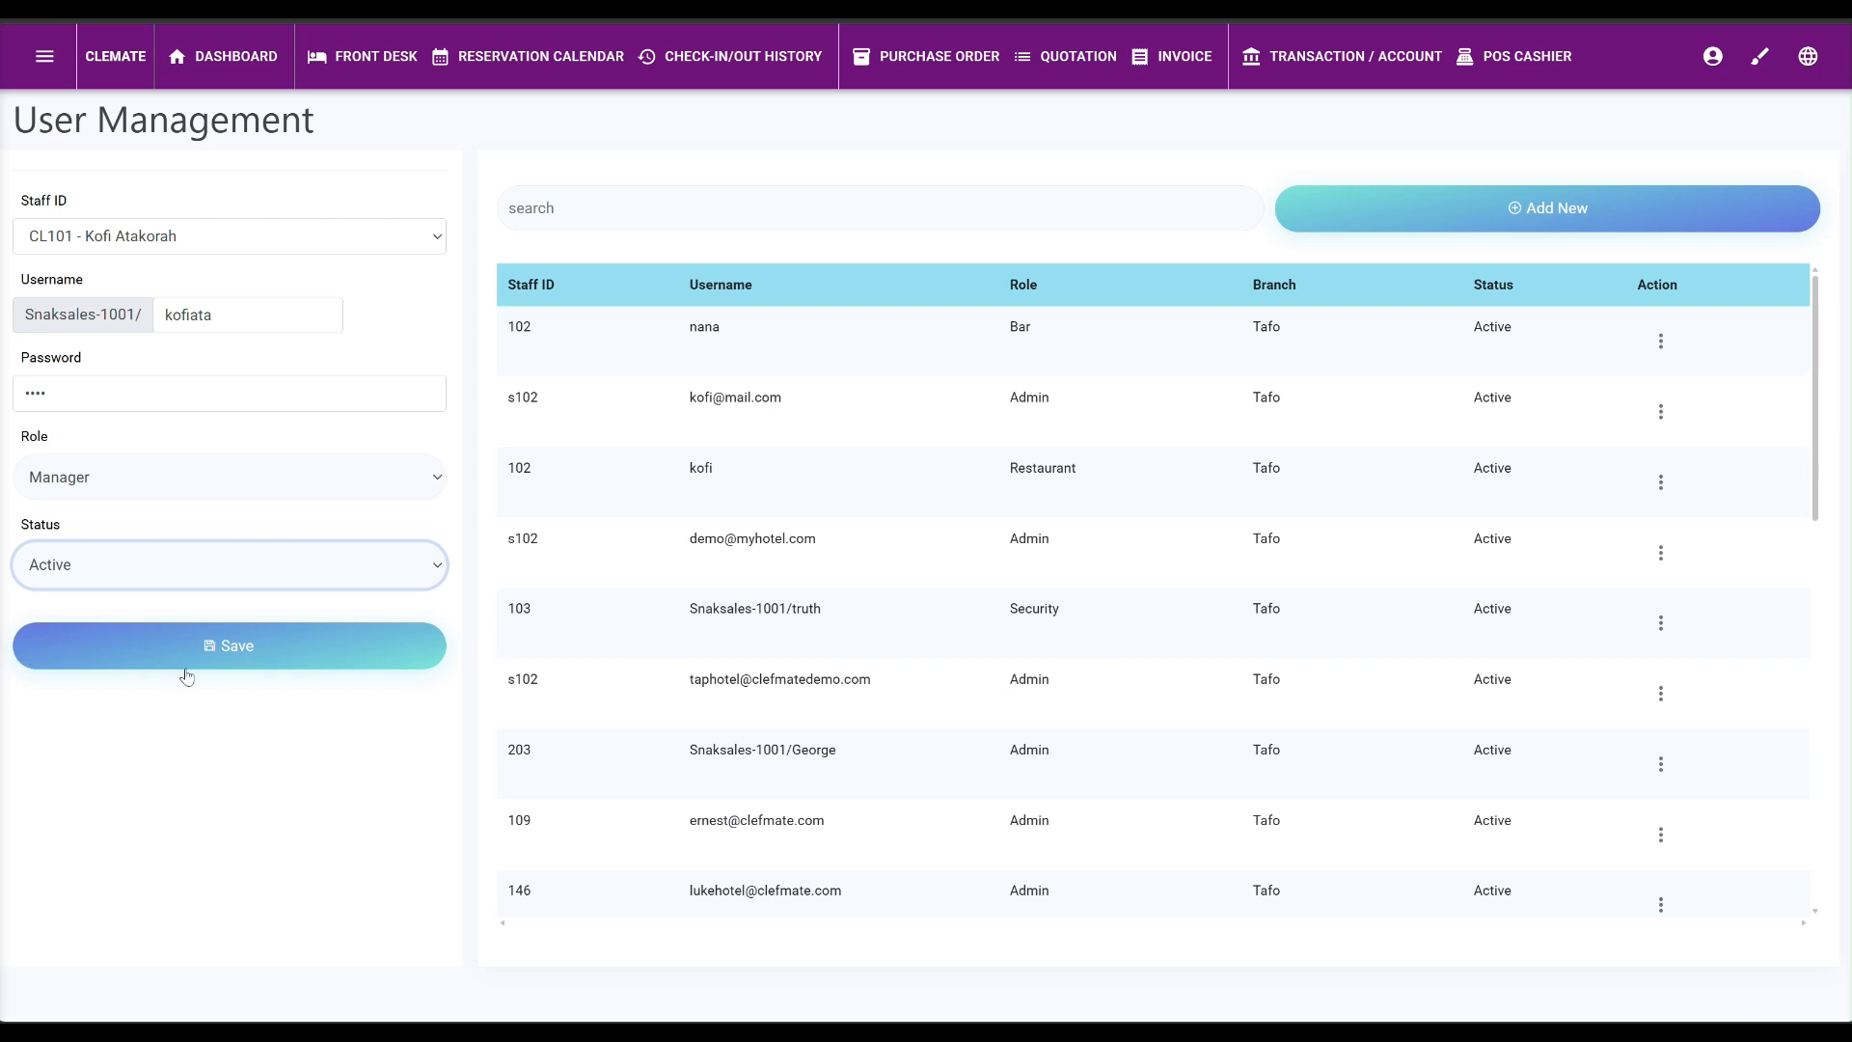
left_click(232, 659)
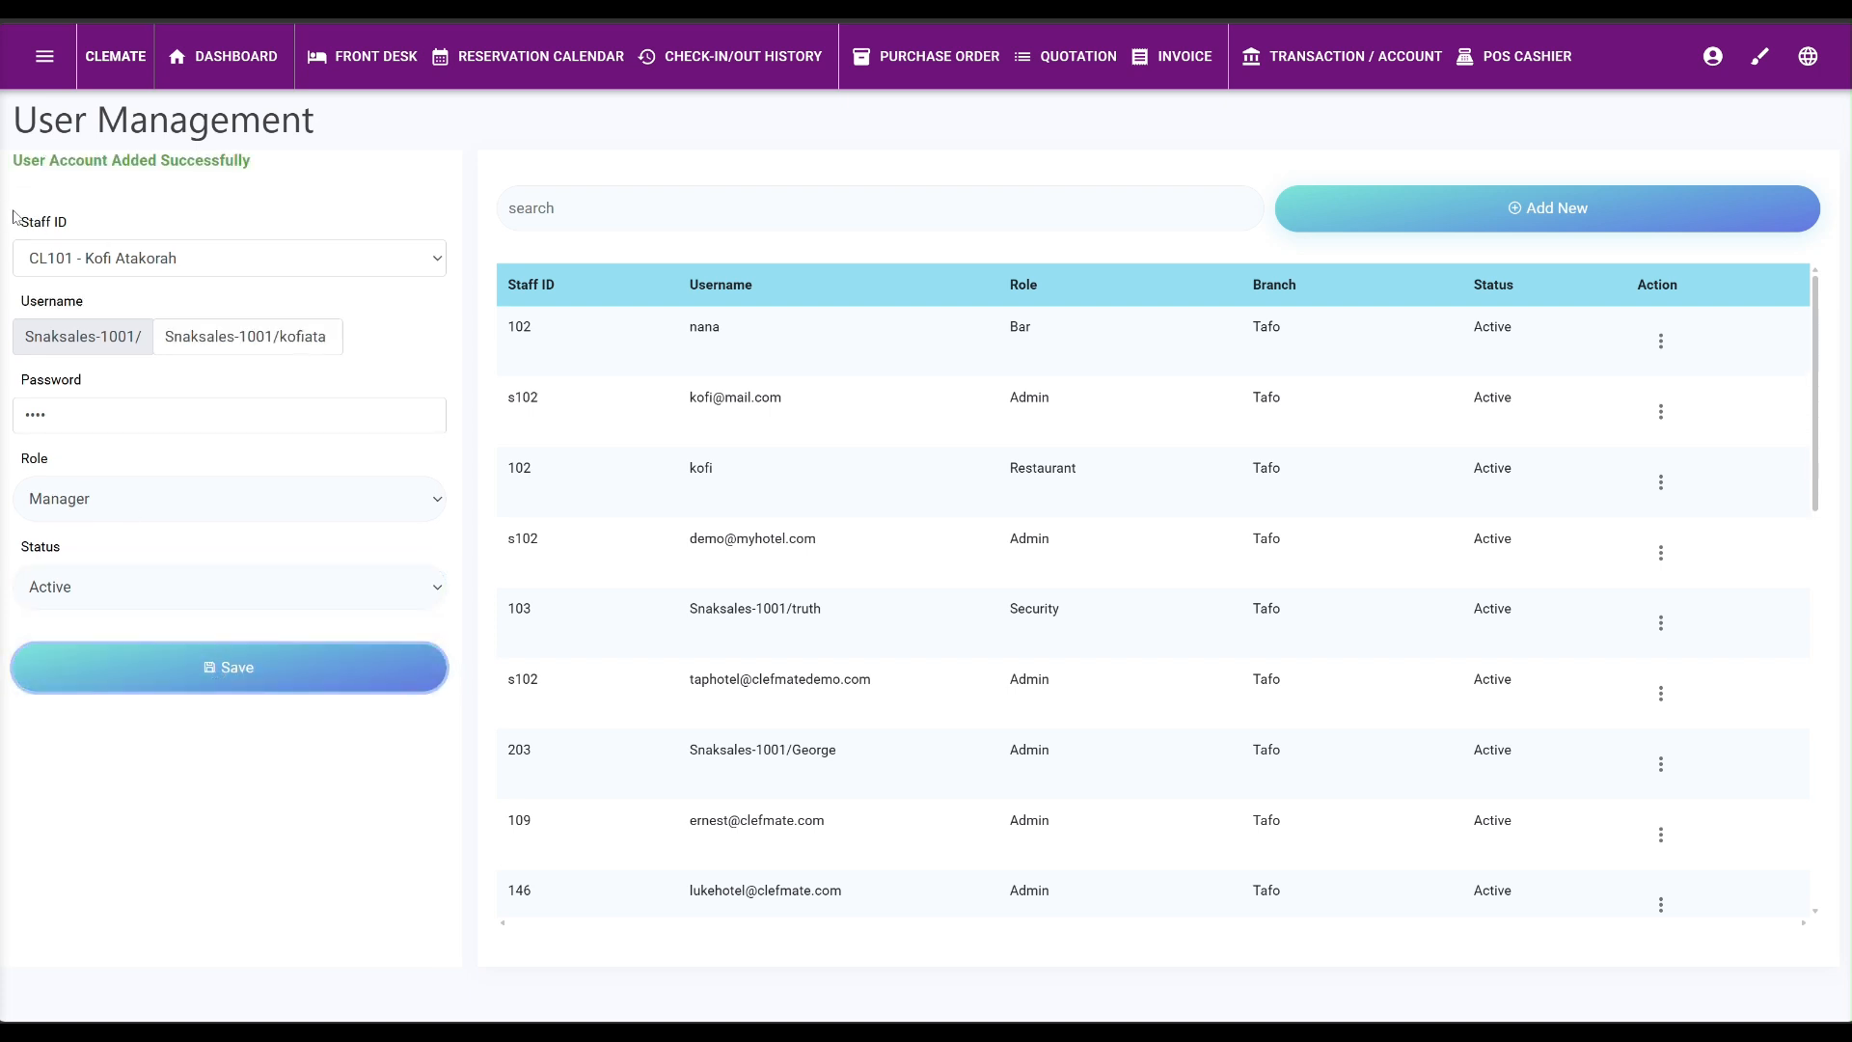
left_click_drag(13, 157, 244, 178)
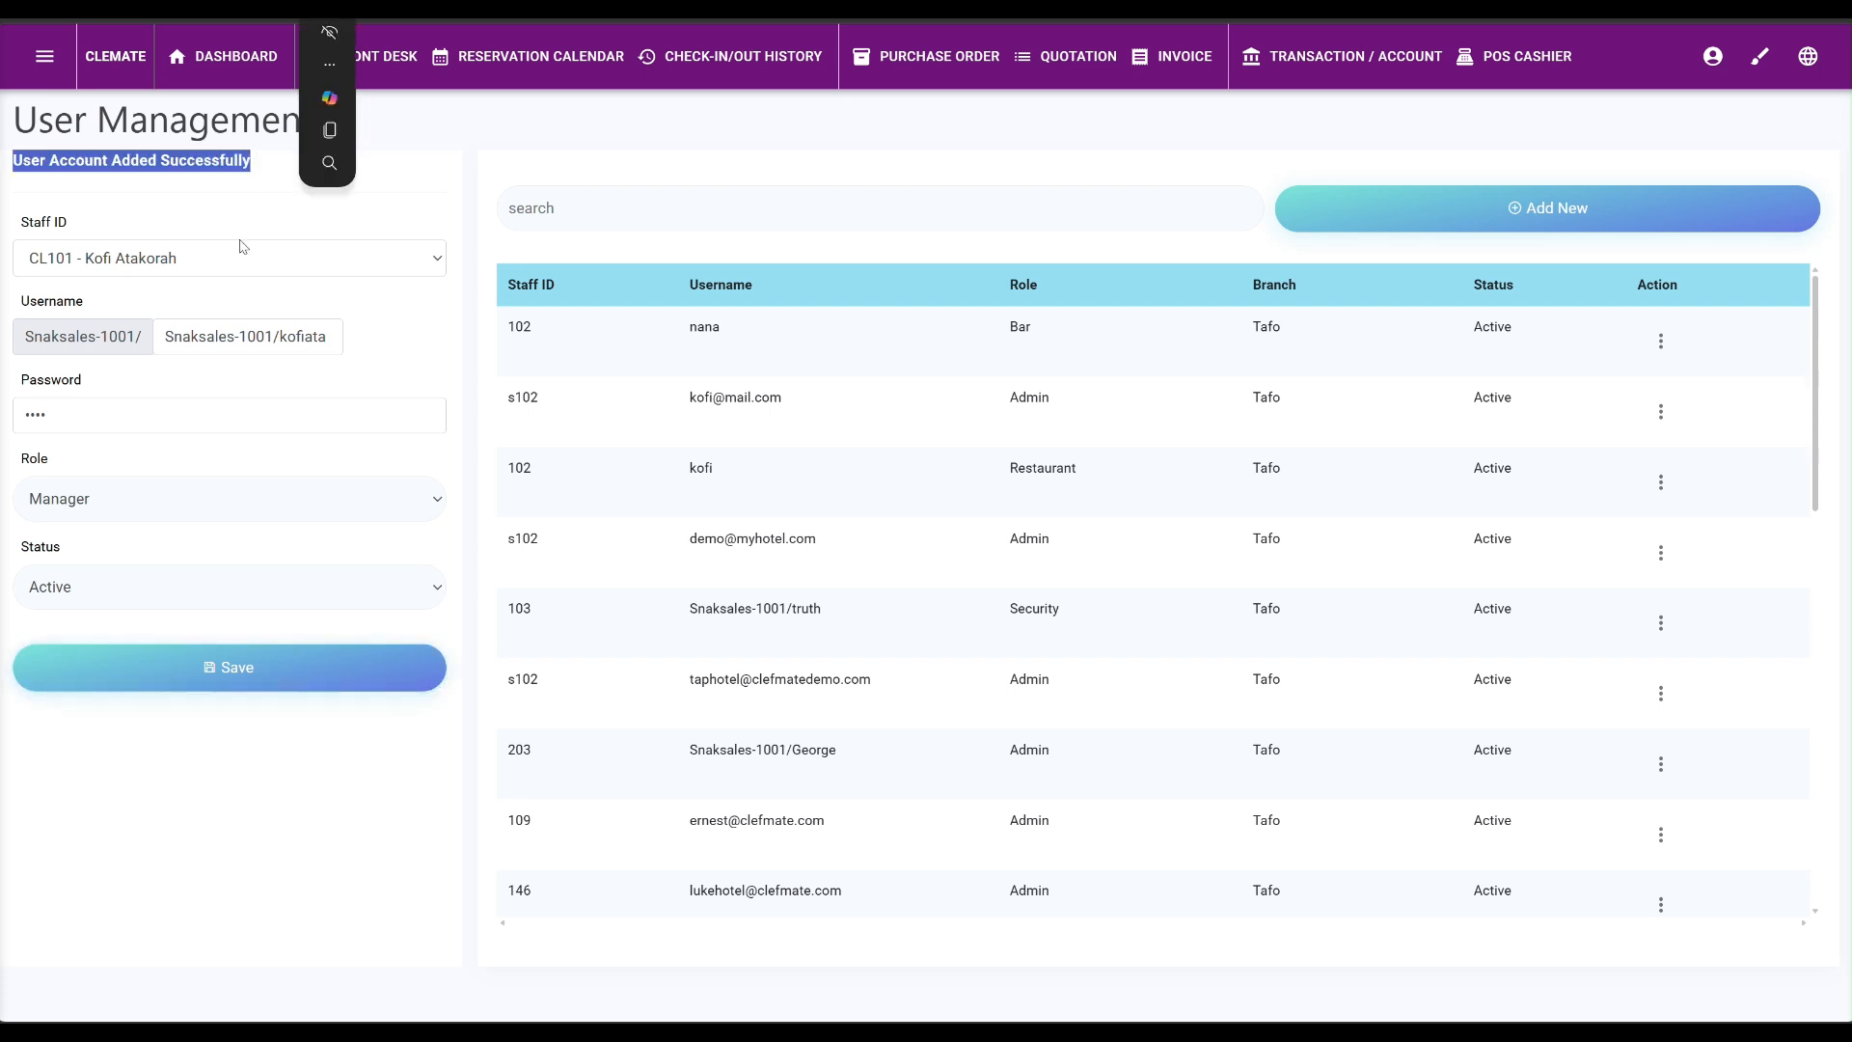
left_click(232, 198)
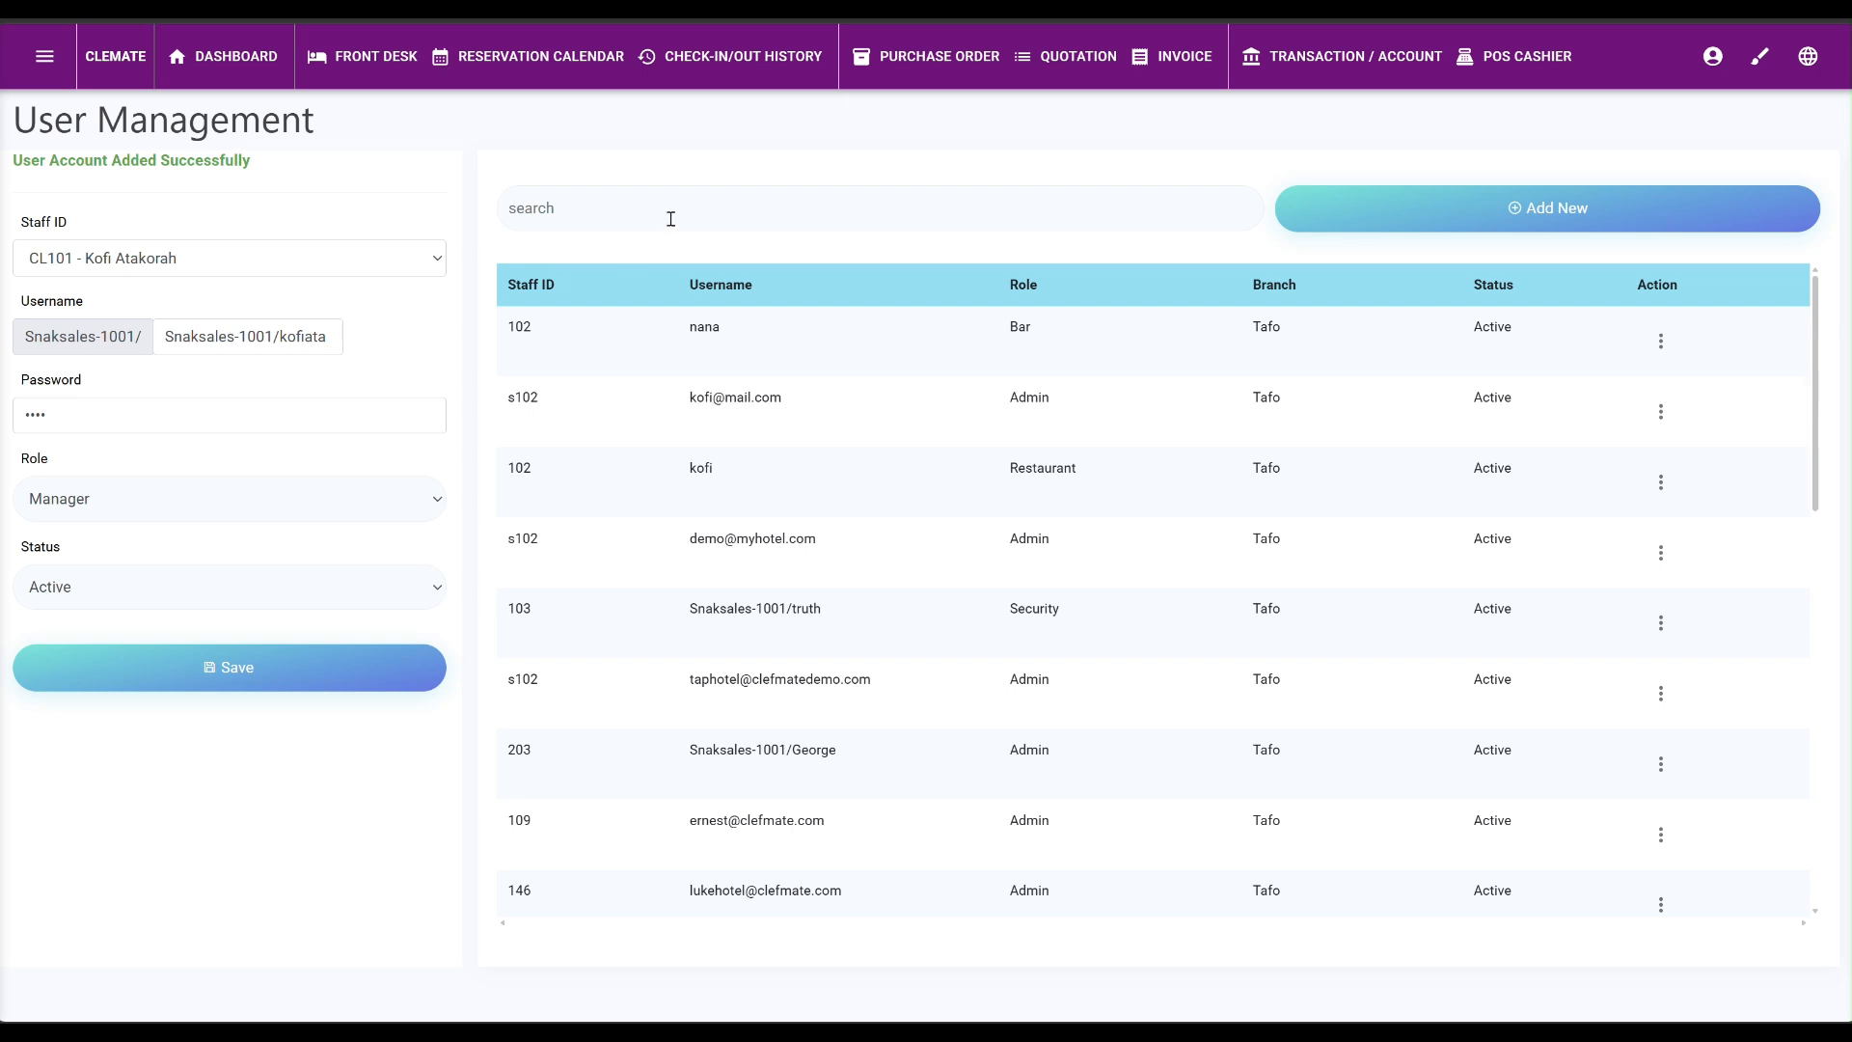
left_click(42, 65)
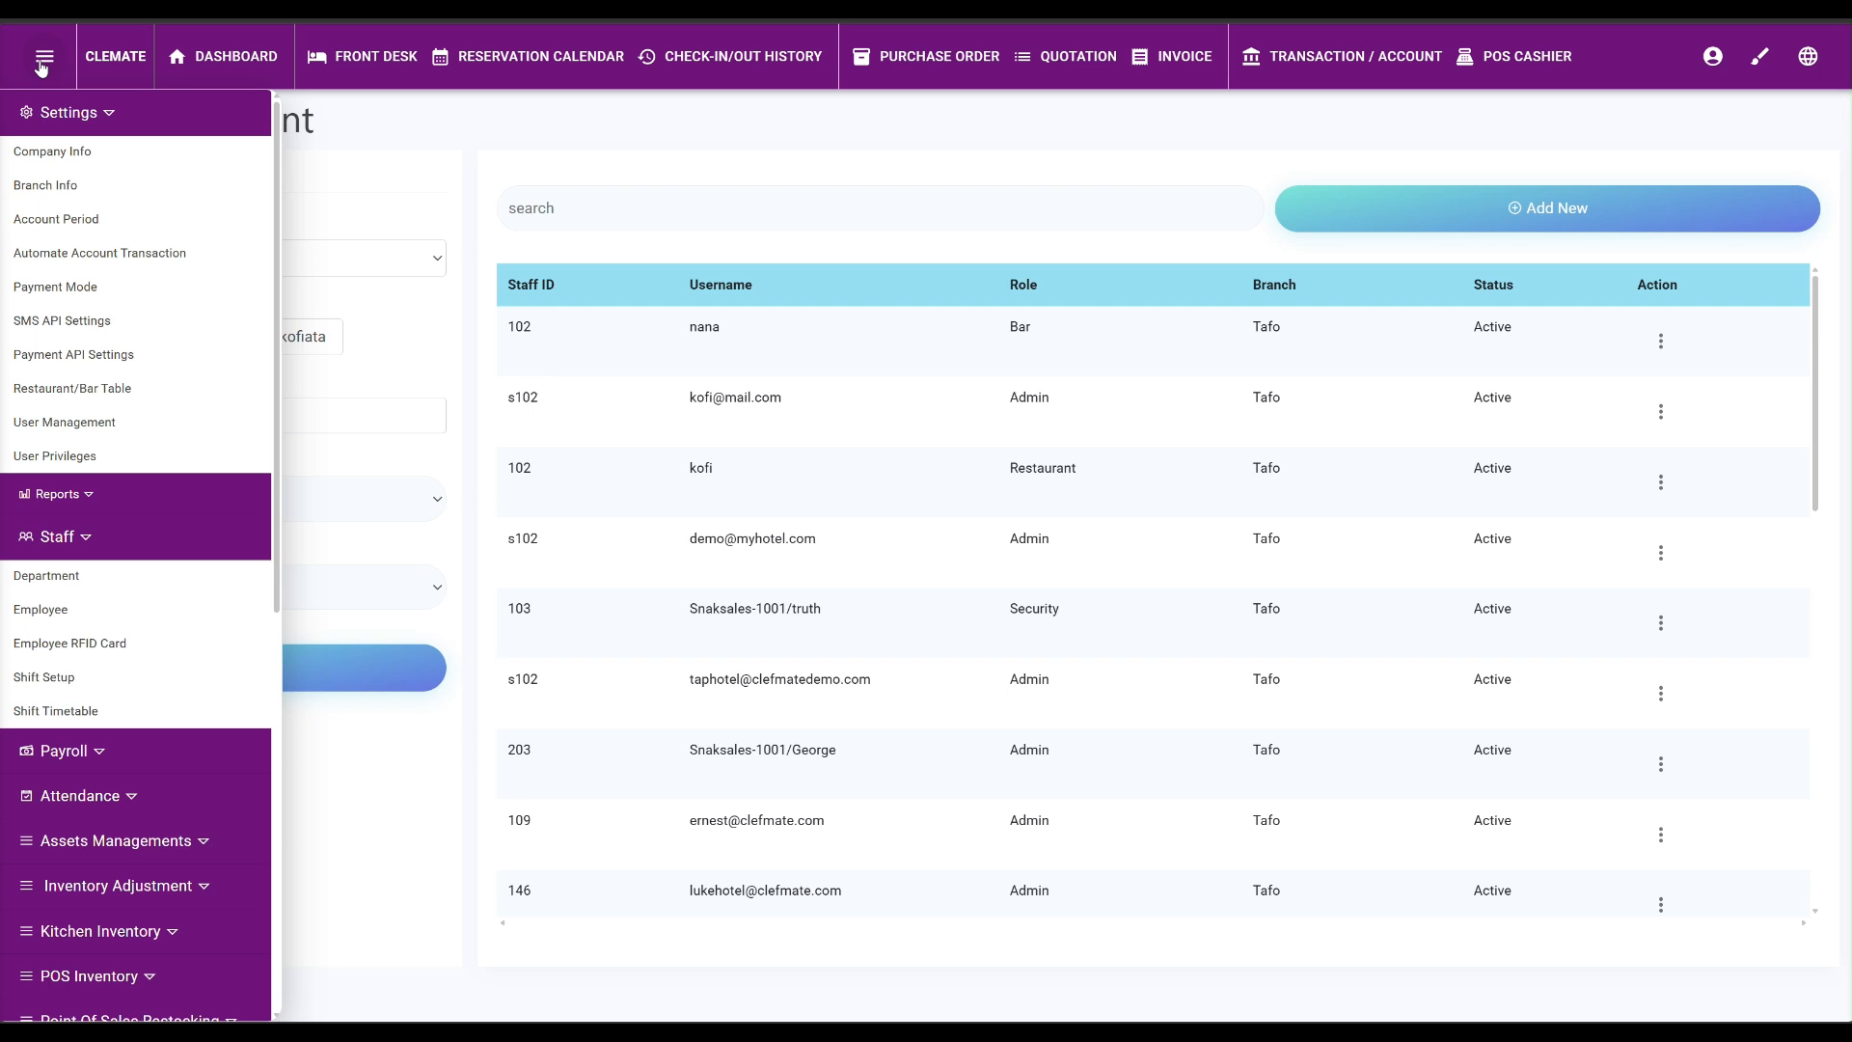
left_click(301, 189)
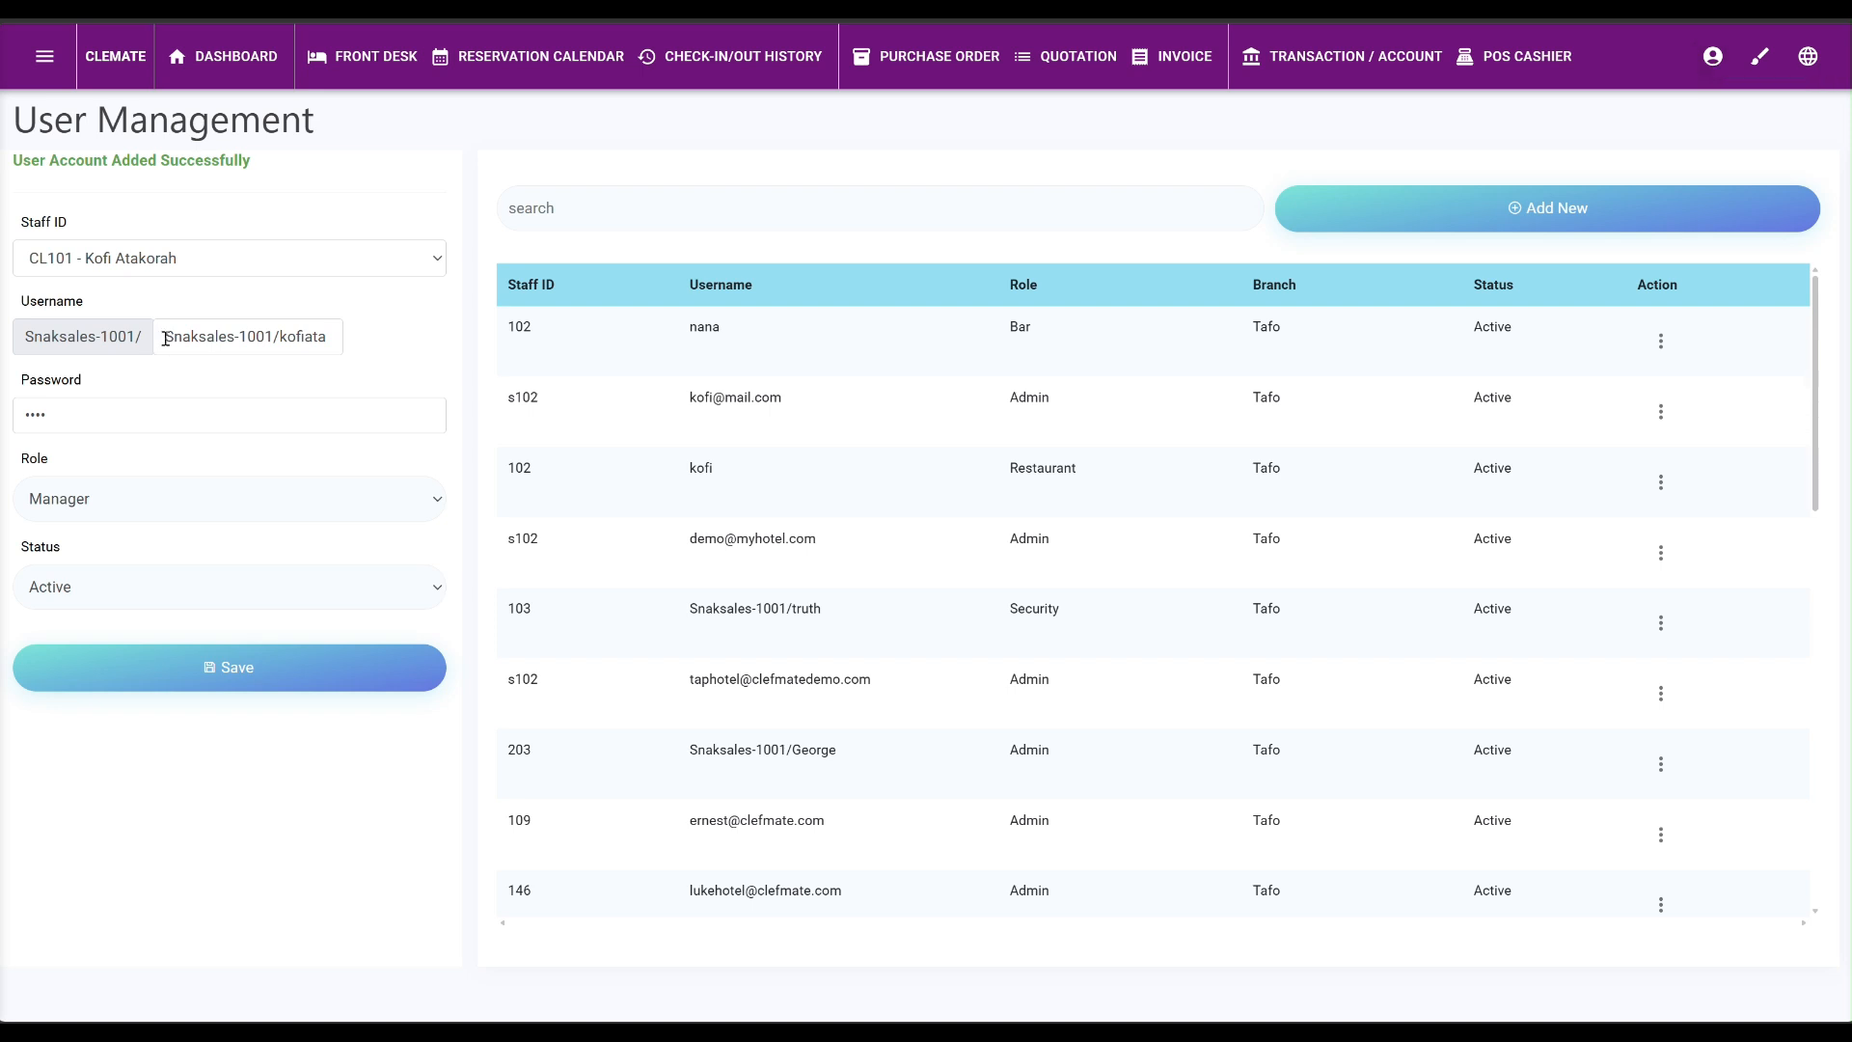
left_click_drag(162, 335, 392, 336)
key("ctrl+c")
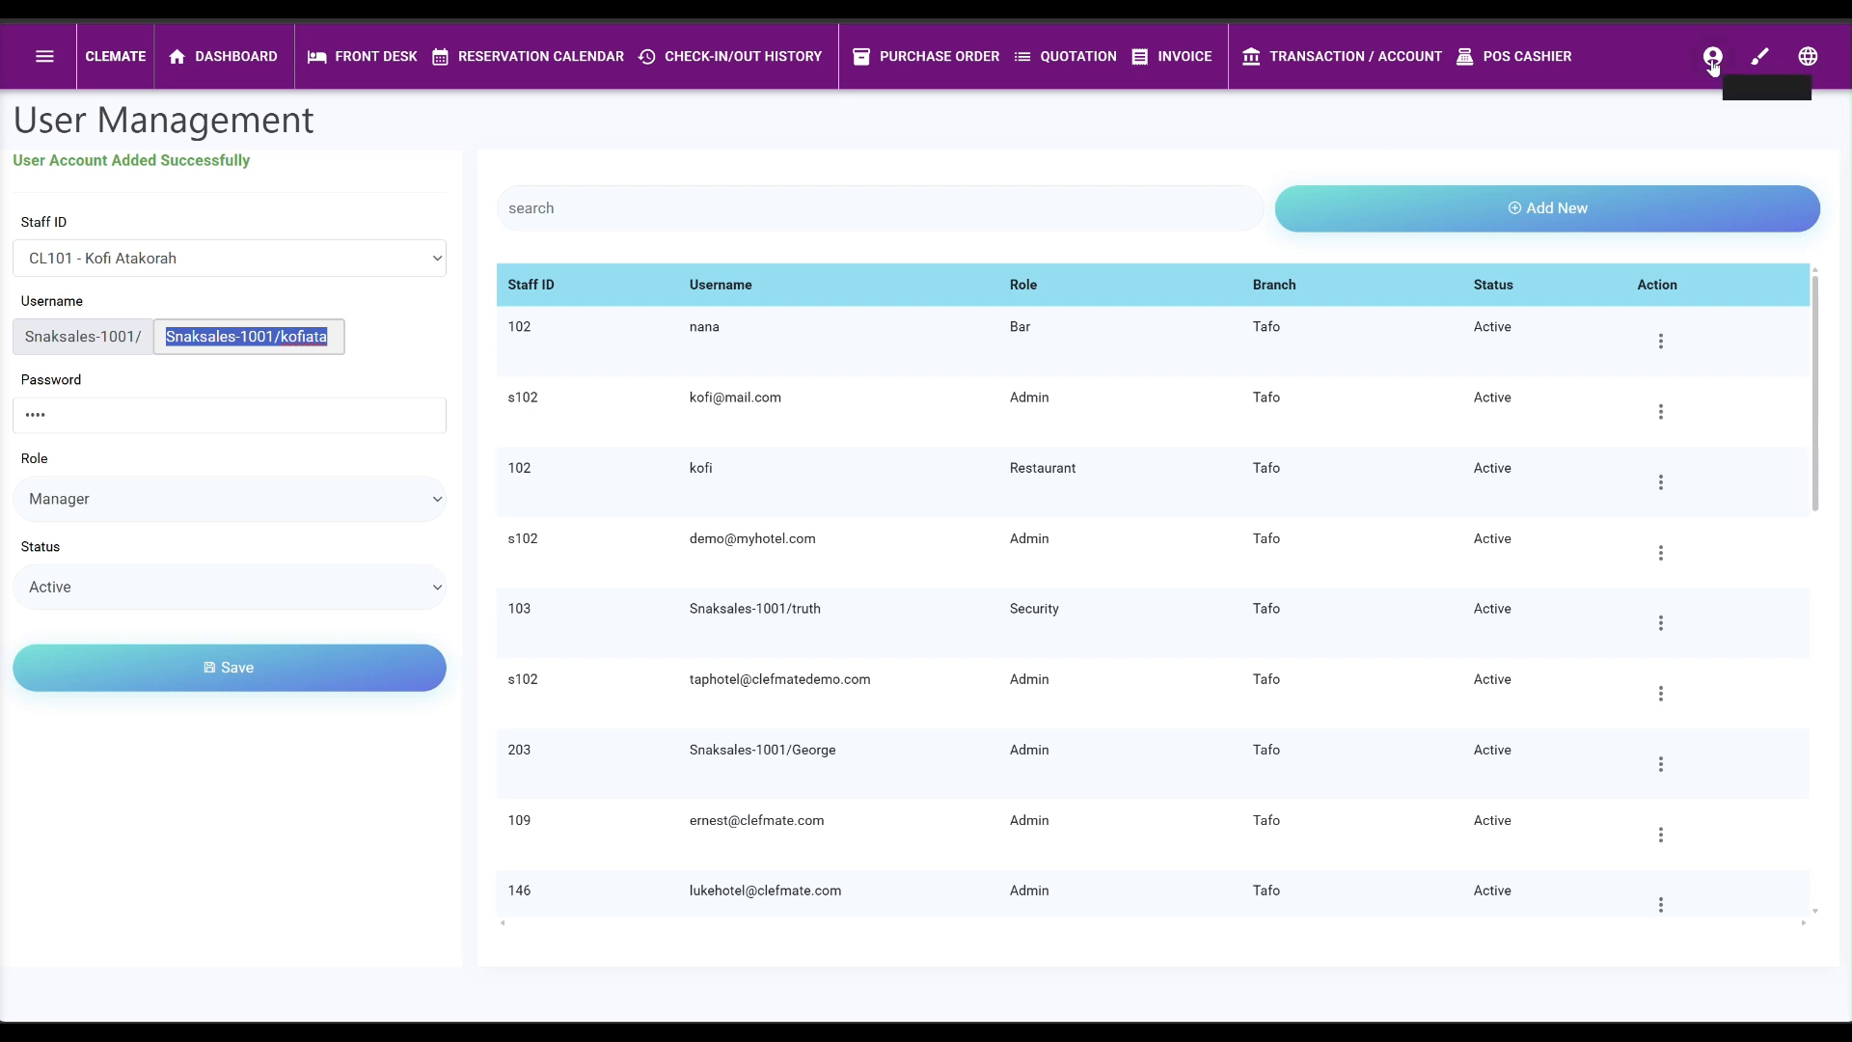
scroll(849, 608, "down", 5)
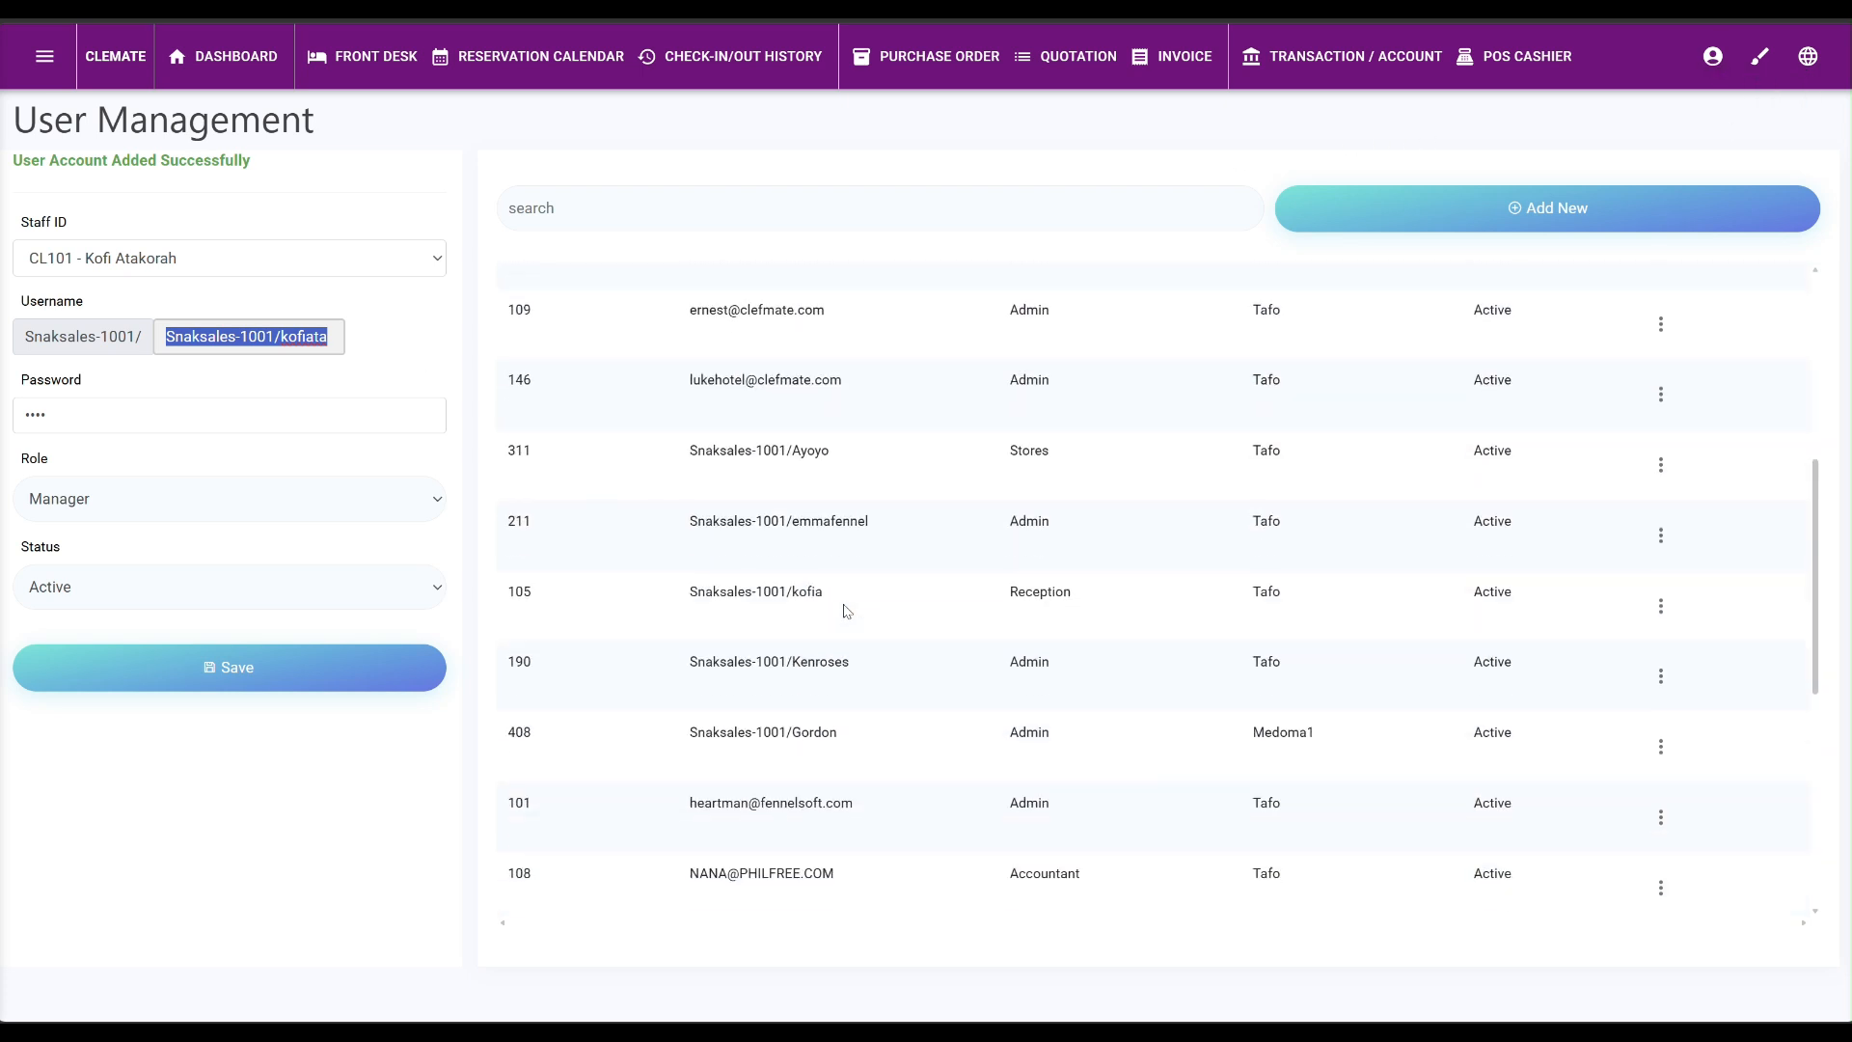
scroll(849, 607, "down", 5)
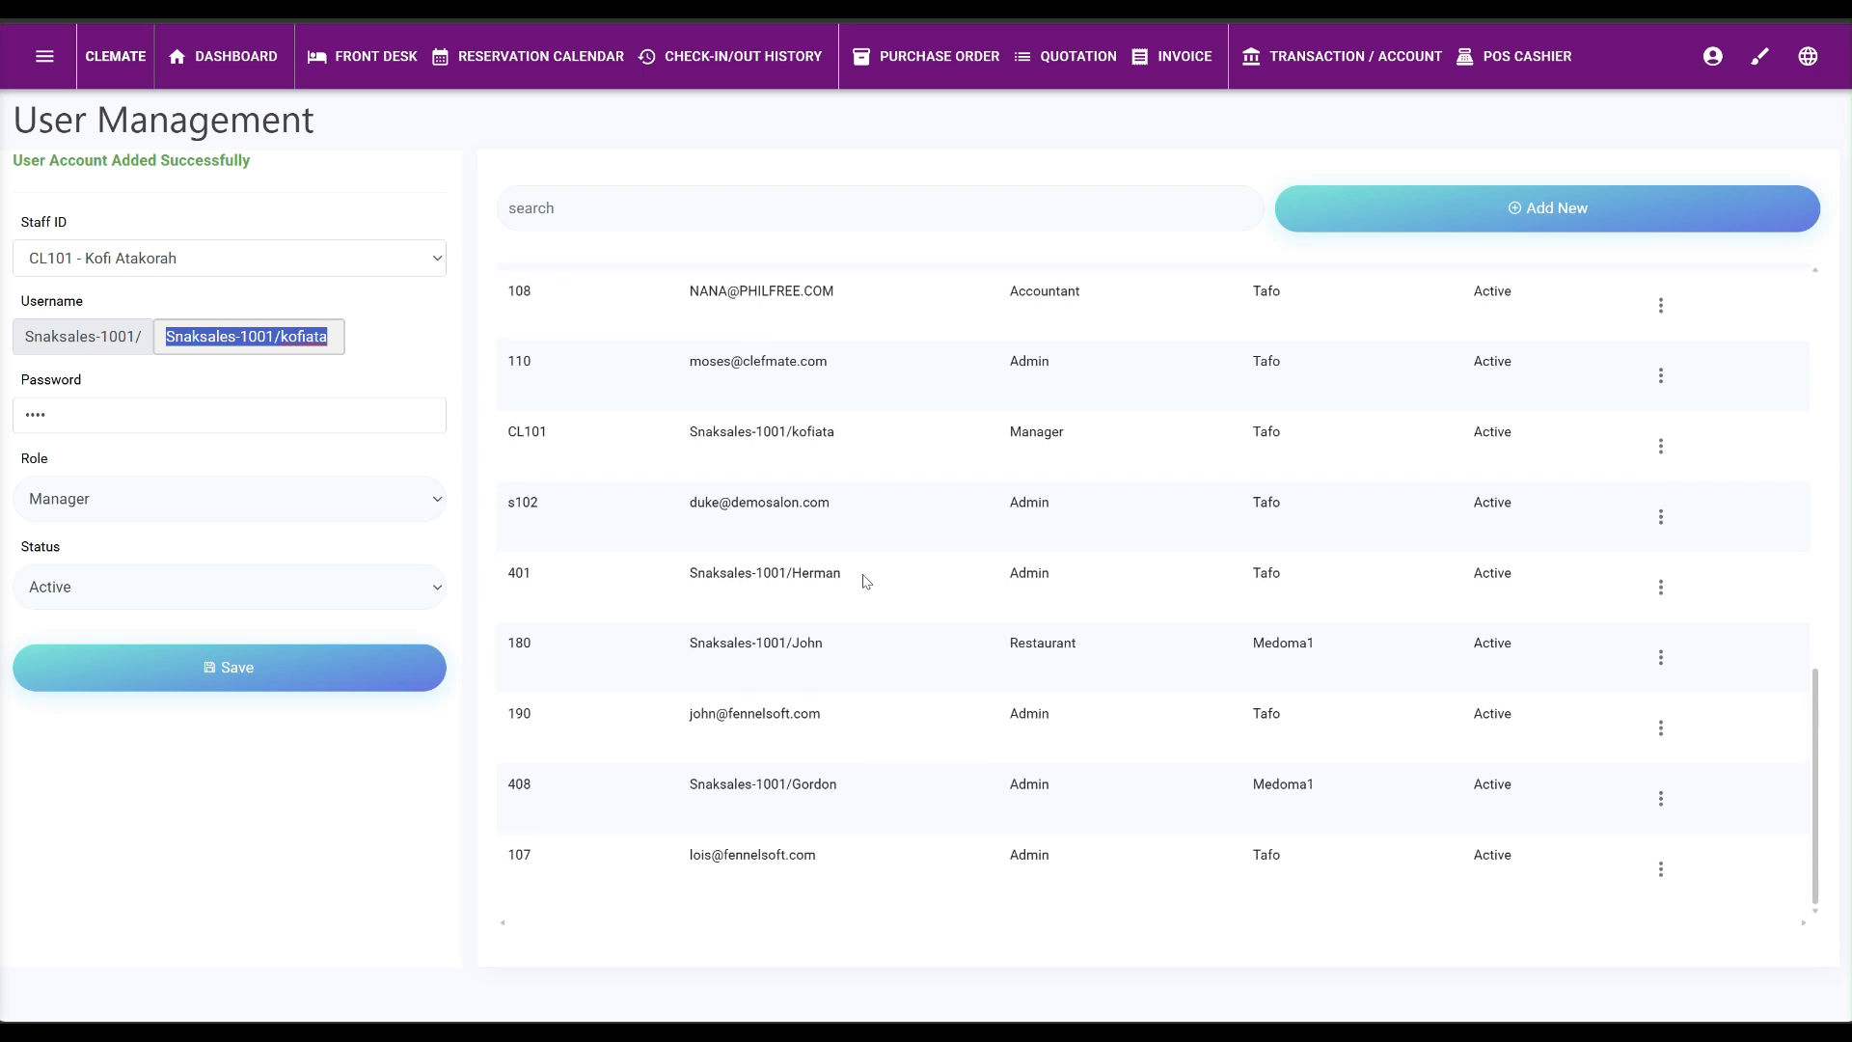
scroll(865, 579, "up", 10)
scroll(865, 571, "up", 1)
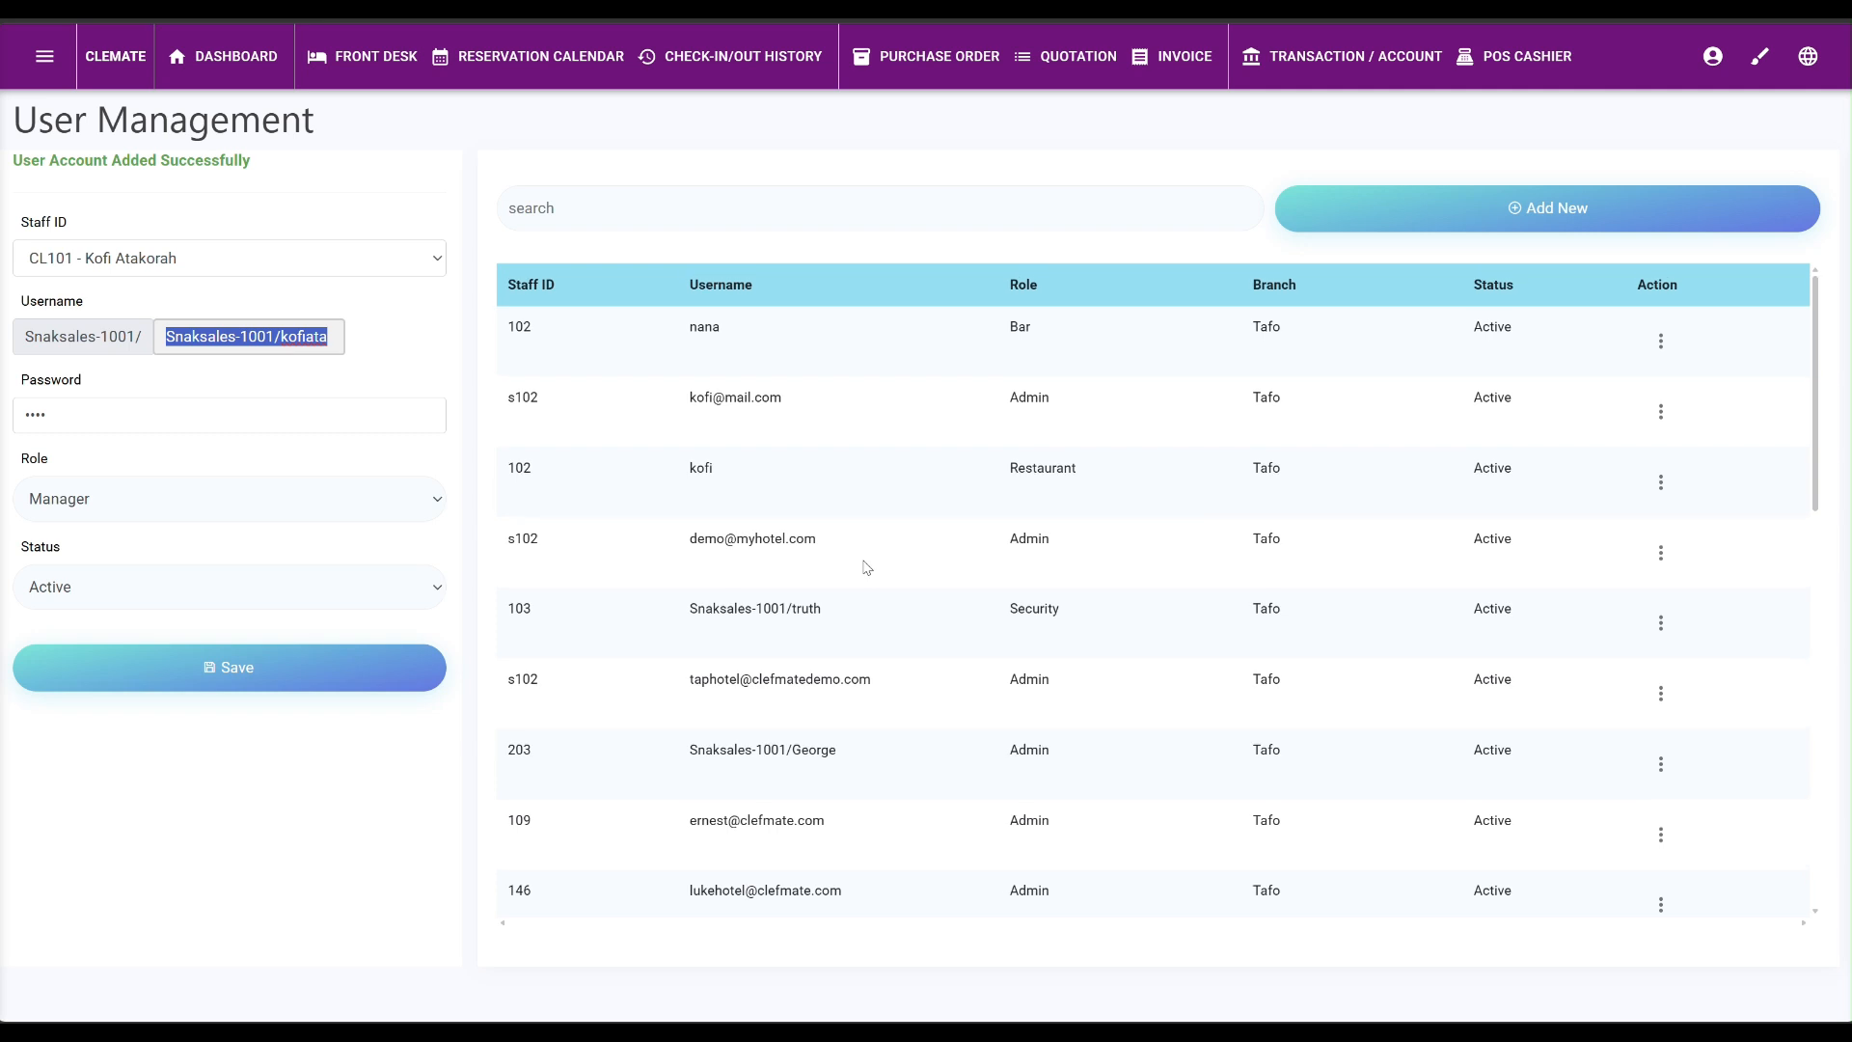
left_click(1710, 58)
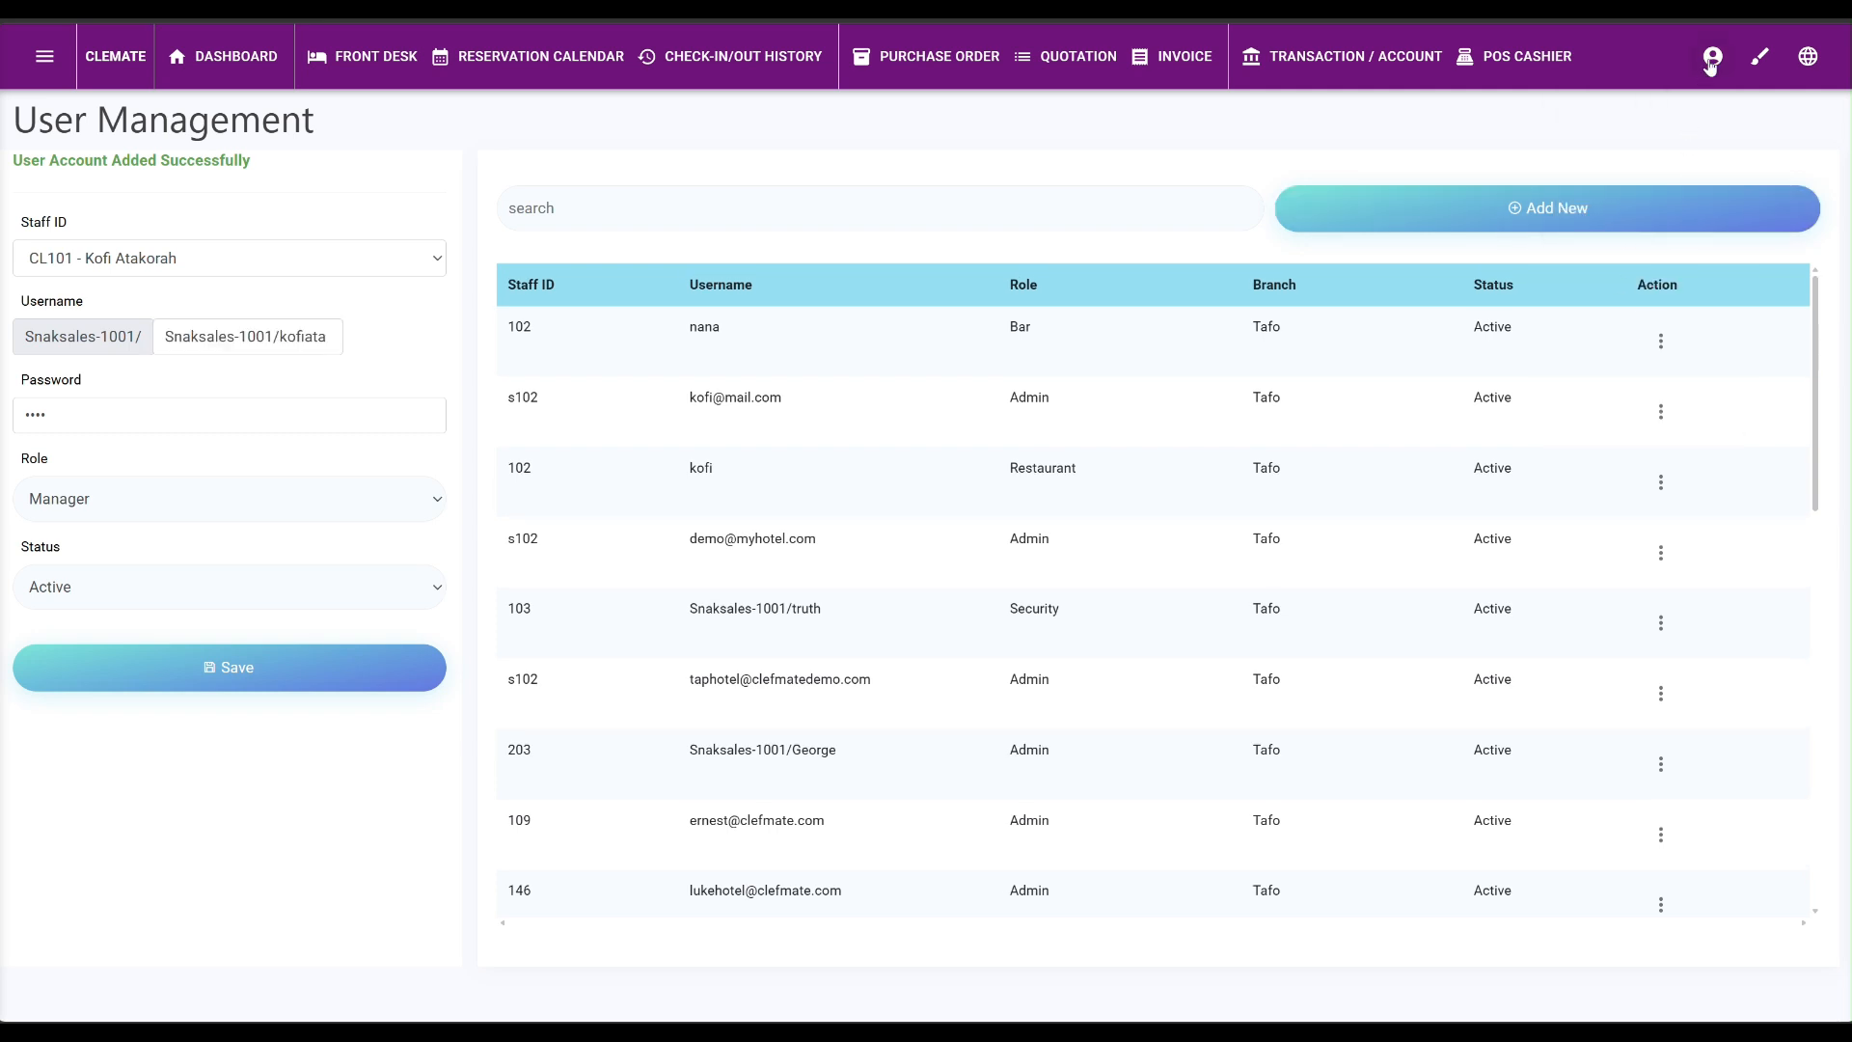
Log in with the new manager username and password, declining the browser's password-save offer.
left_click(1710, 60)
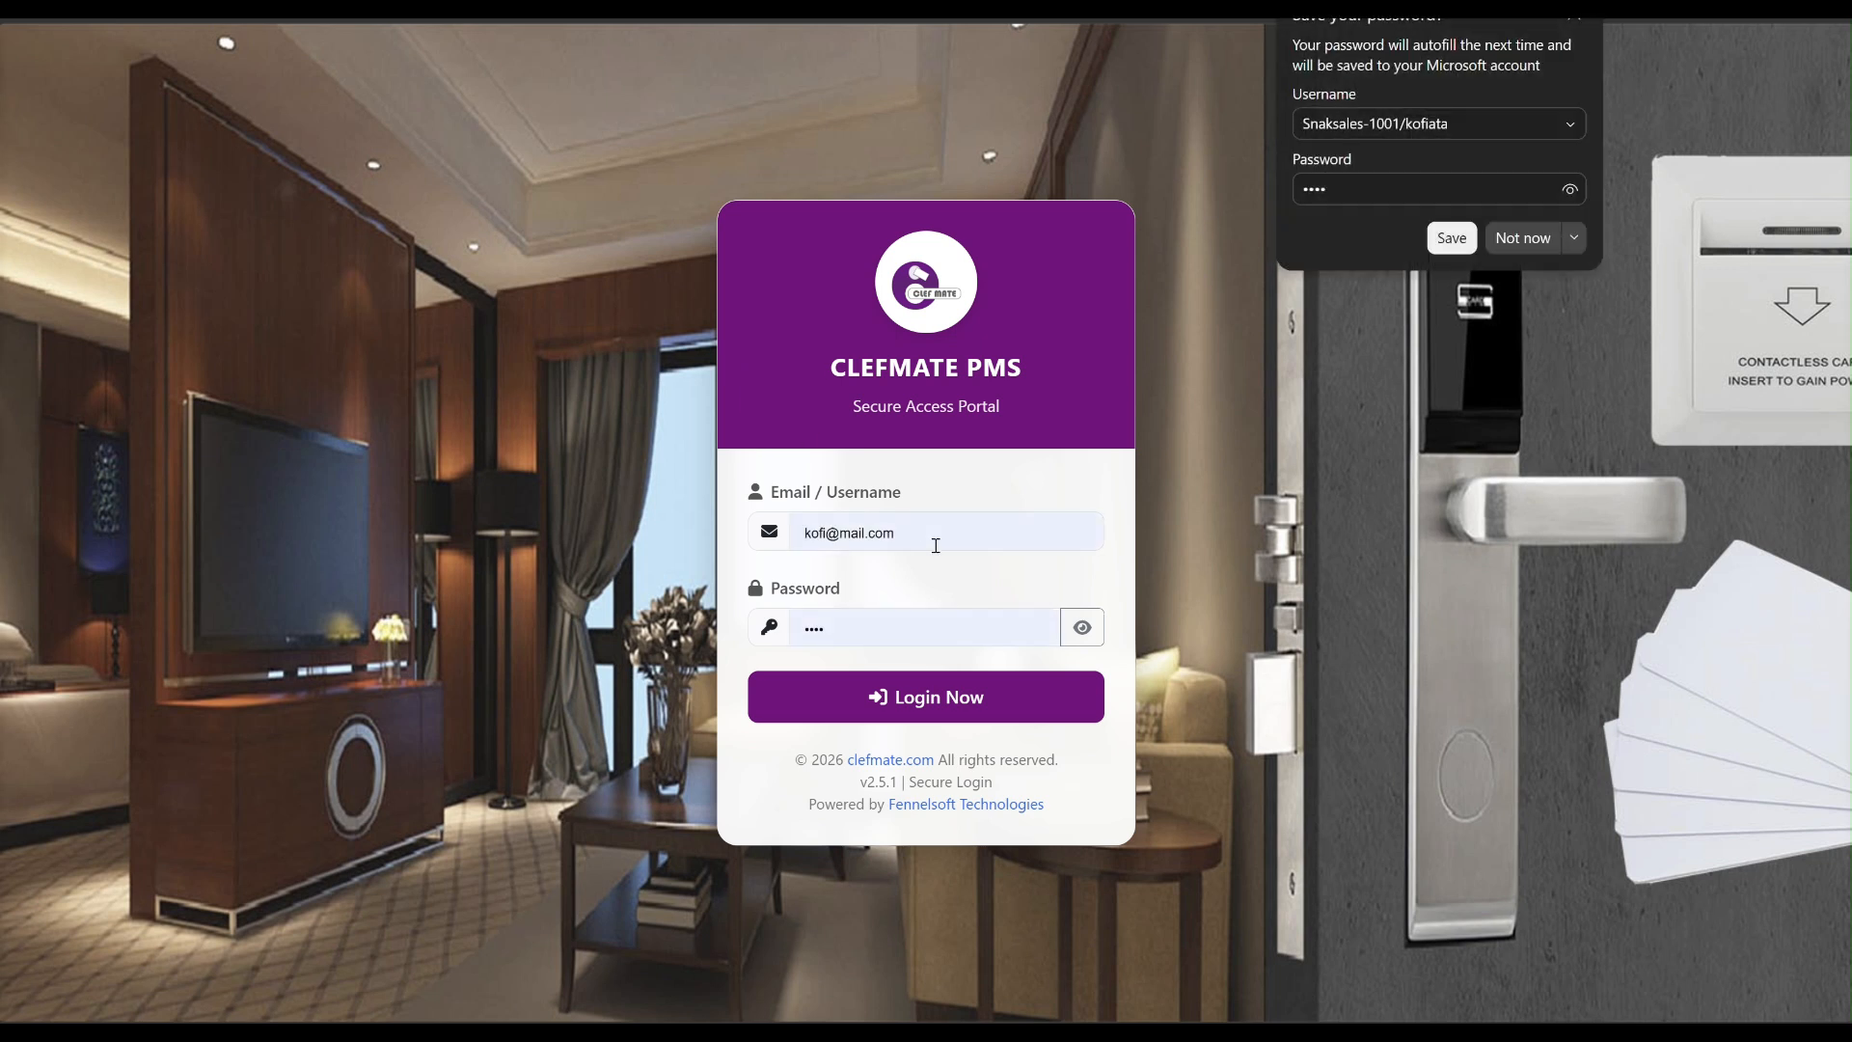
triple_click(935, 545)
key("ctrl+v")
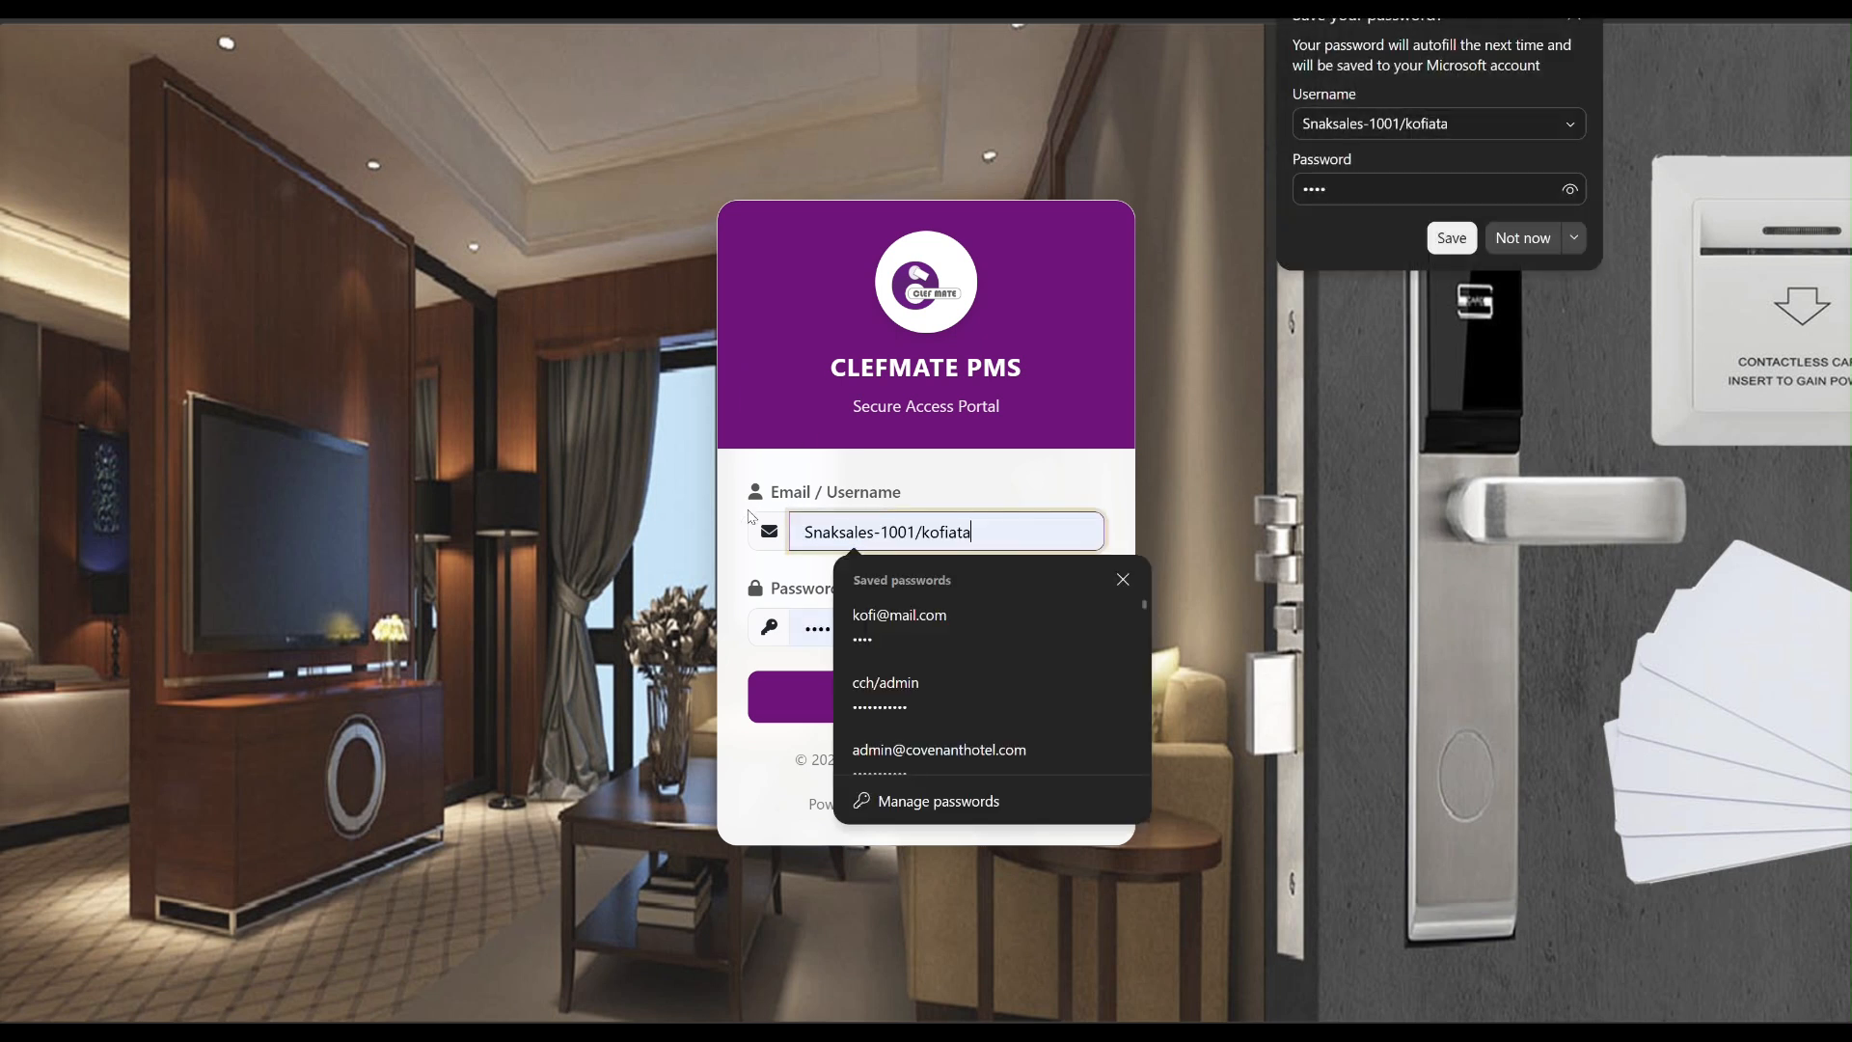
left_click_drag(906, 633, 767, 606)
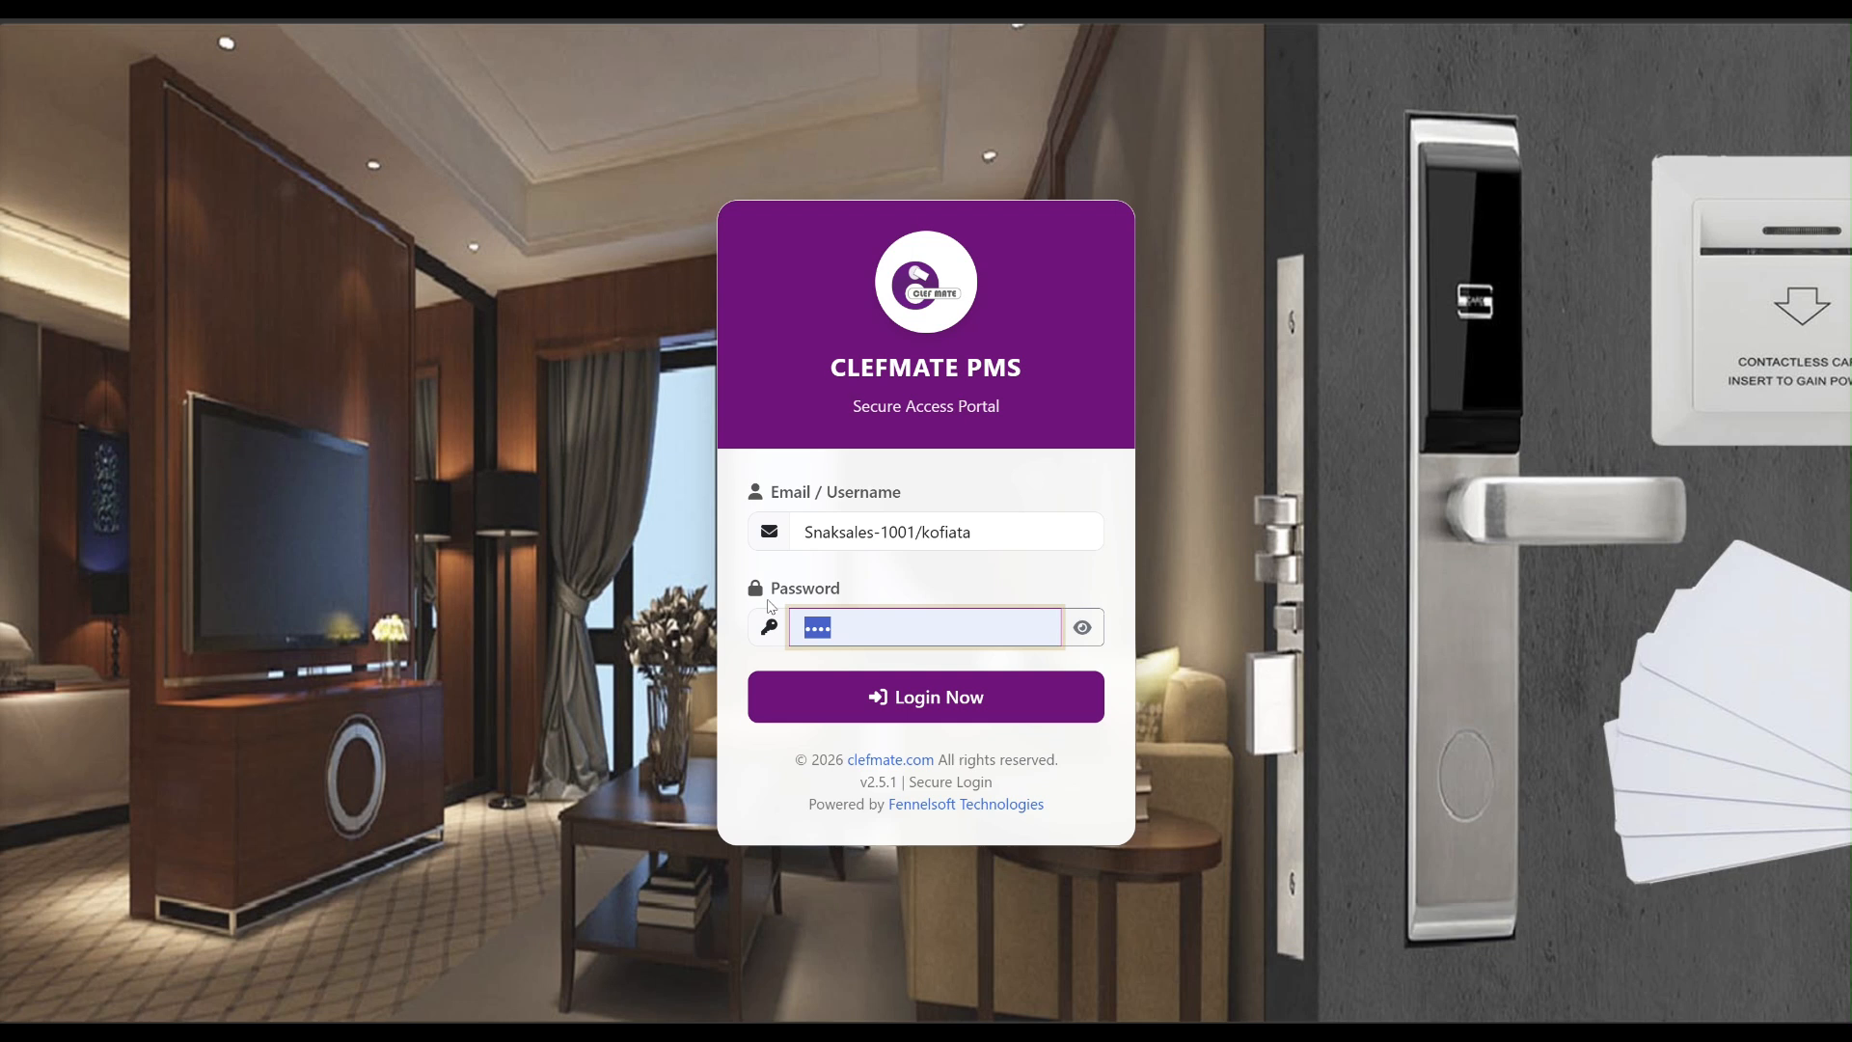
key("ctrl+v")
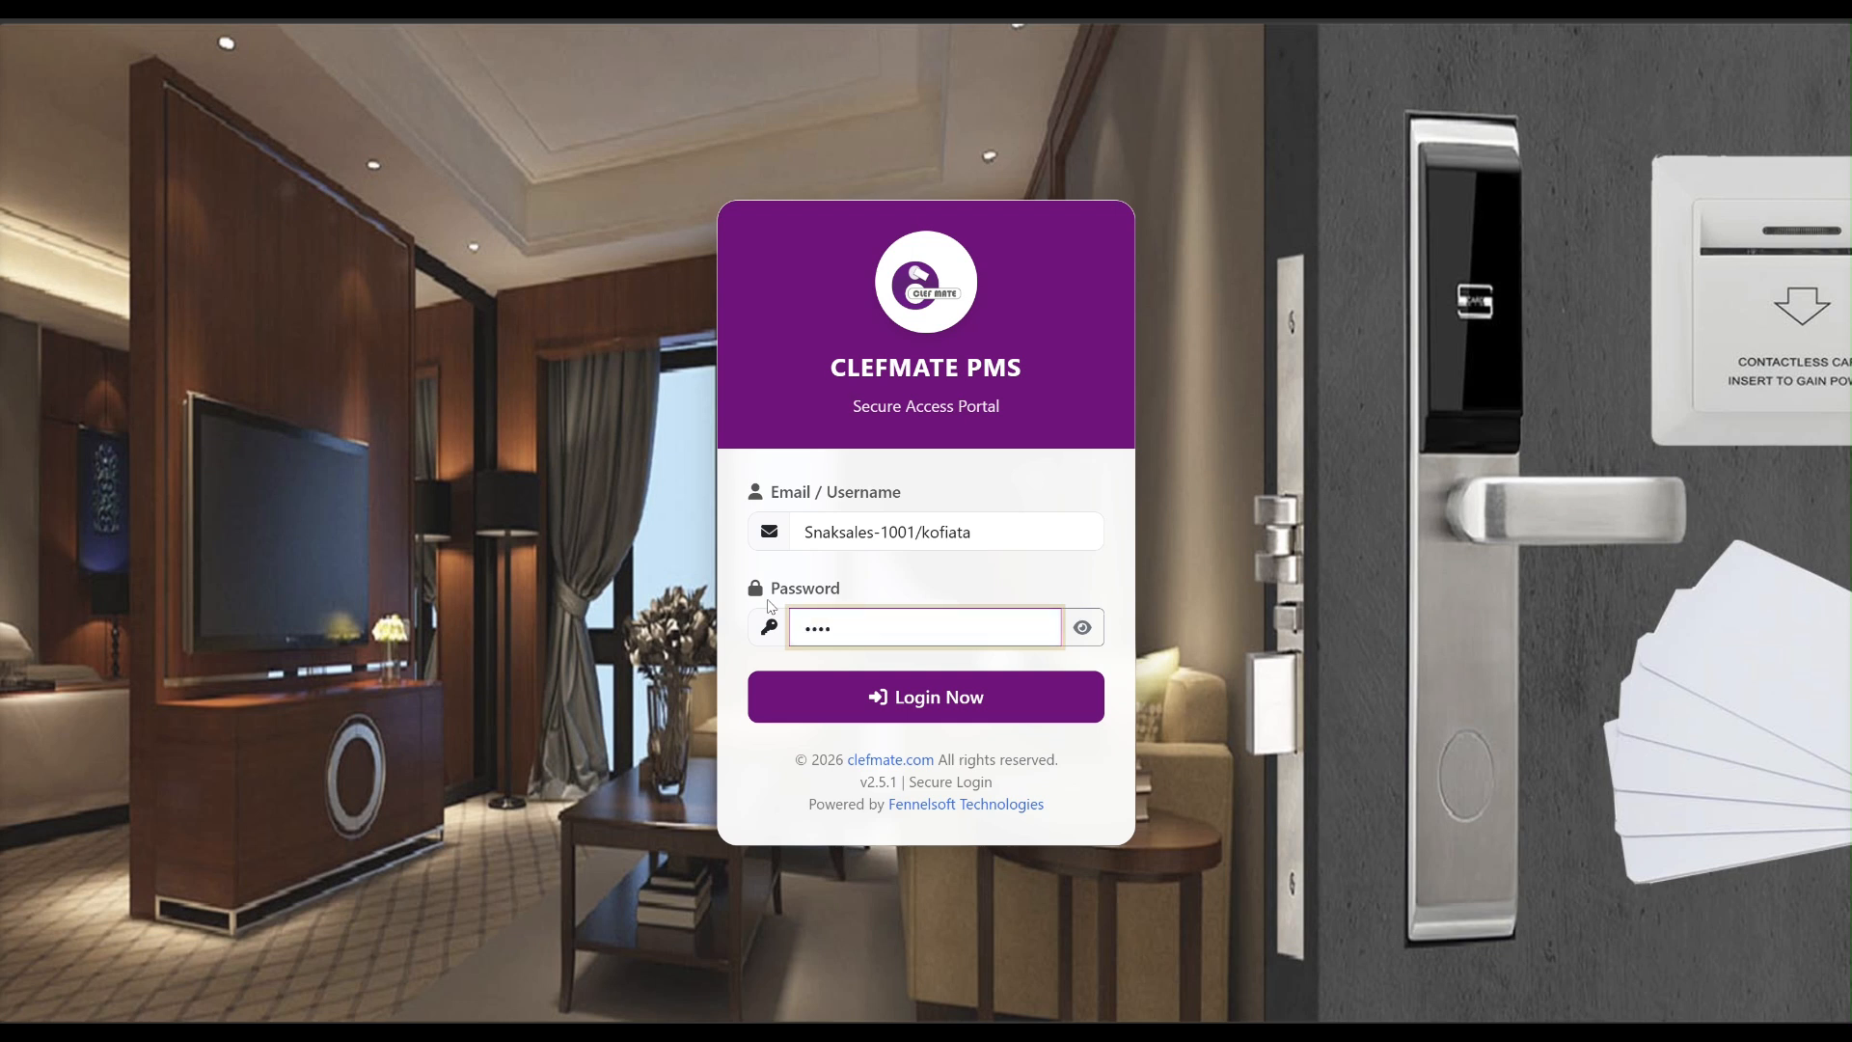
left_click(976, 696)
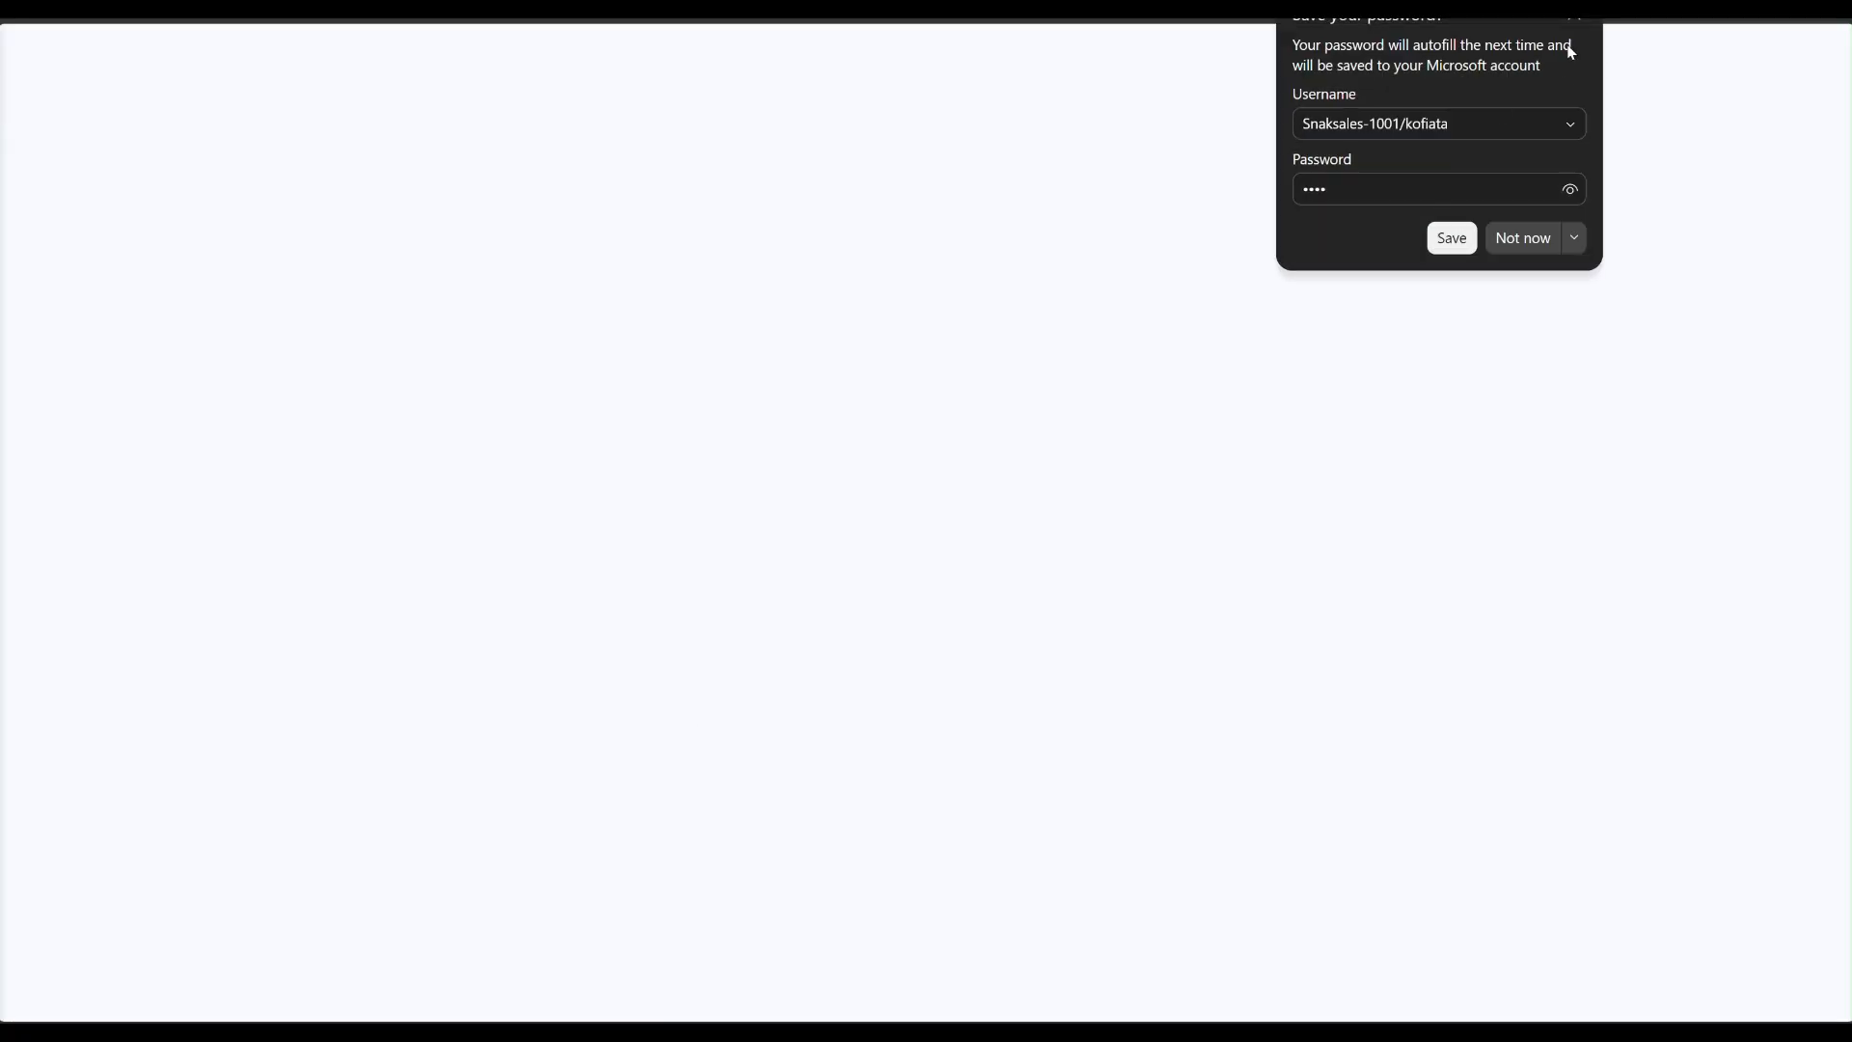
left_click(1573, 20)
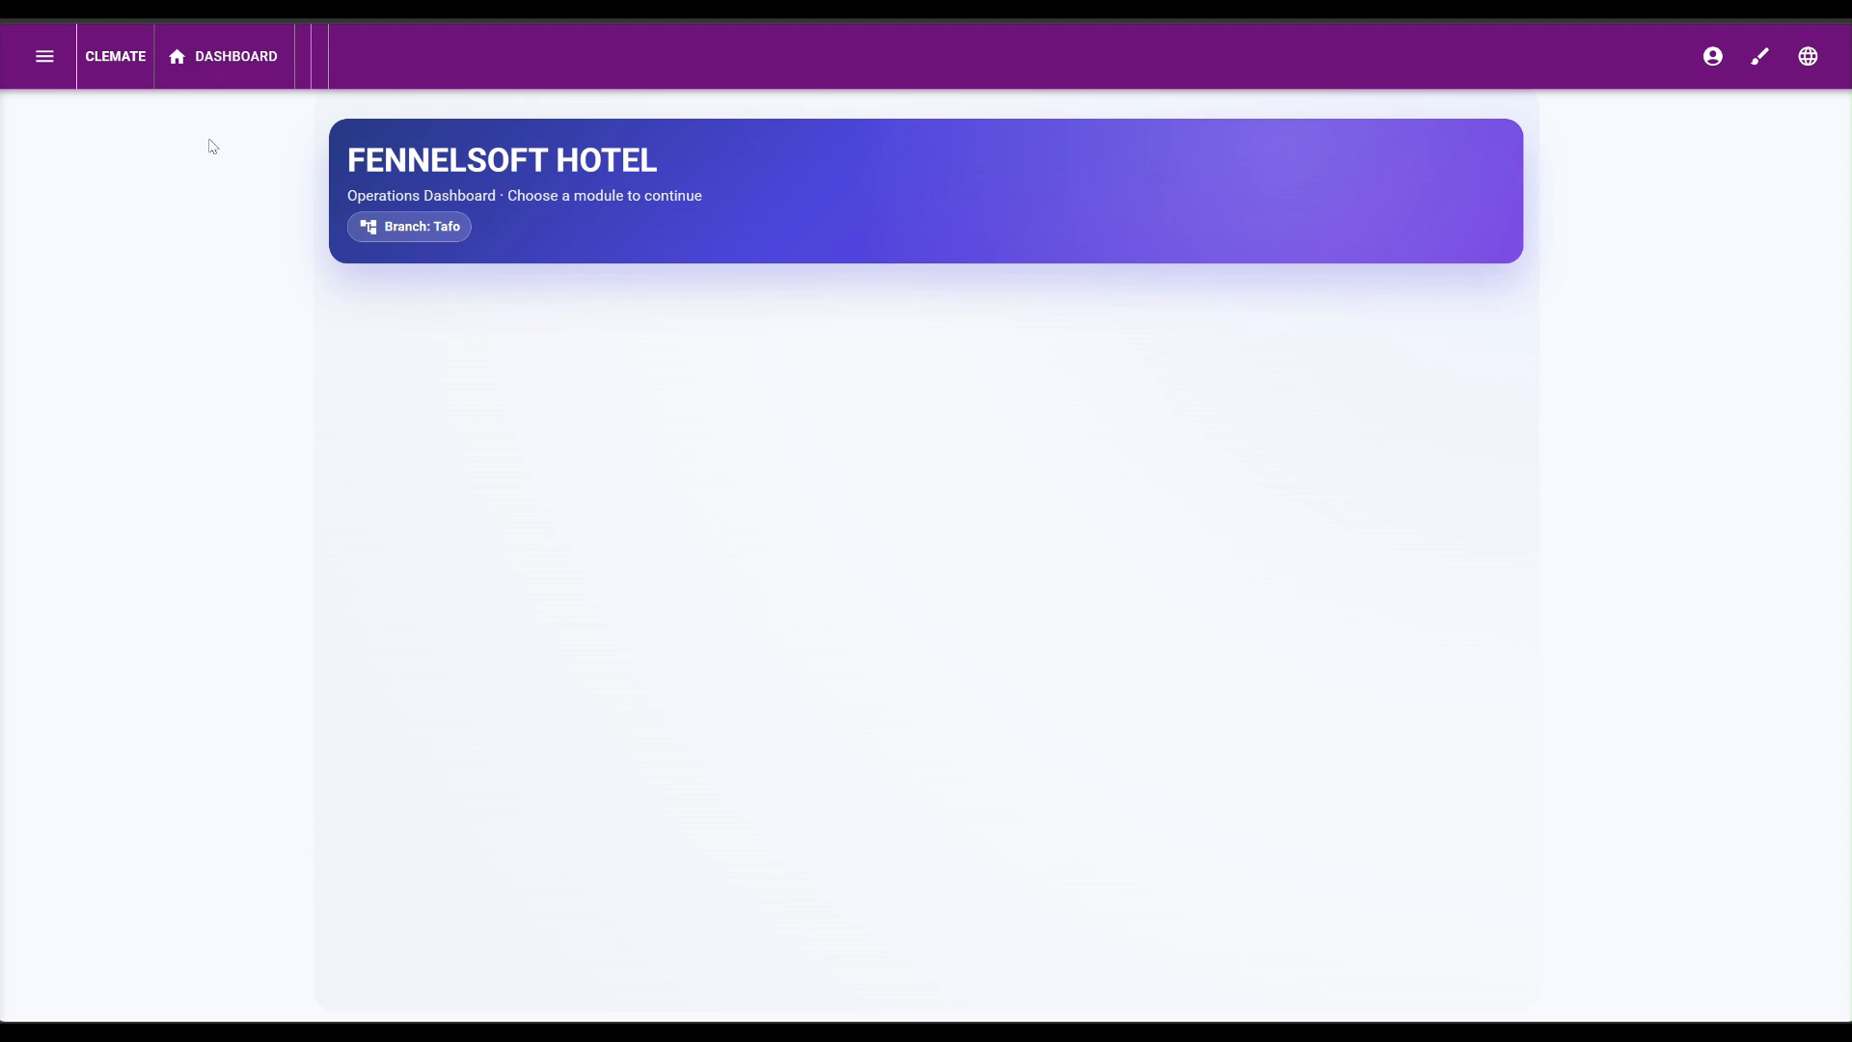
Expand the Inventory Adjustment, Attendance, Payroll, Reports and Services sections of the manager's menu.
left_click(44, 68)
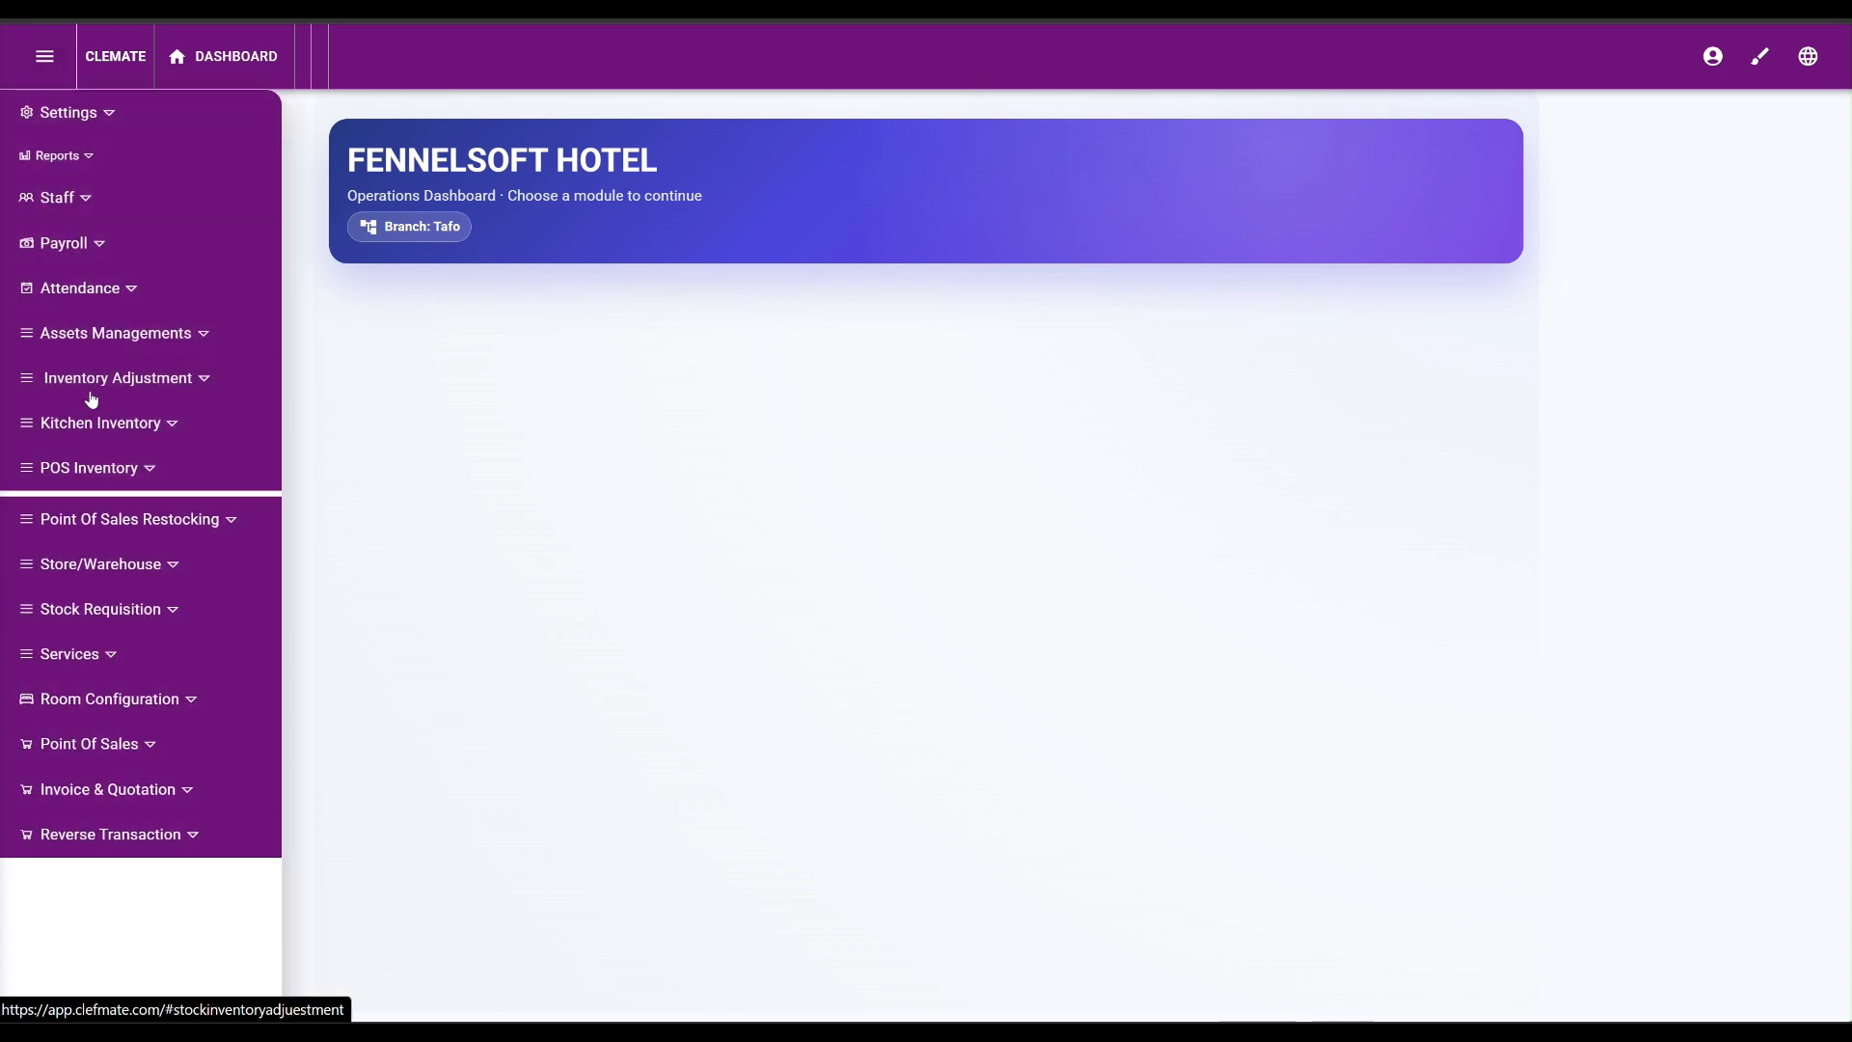
left_click(96, 378)
left_click(62, 285)
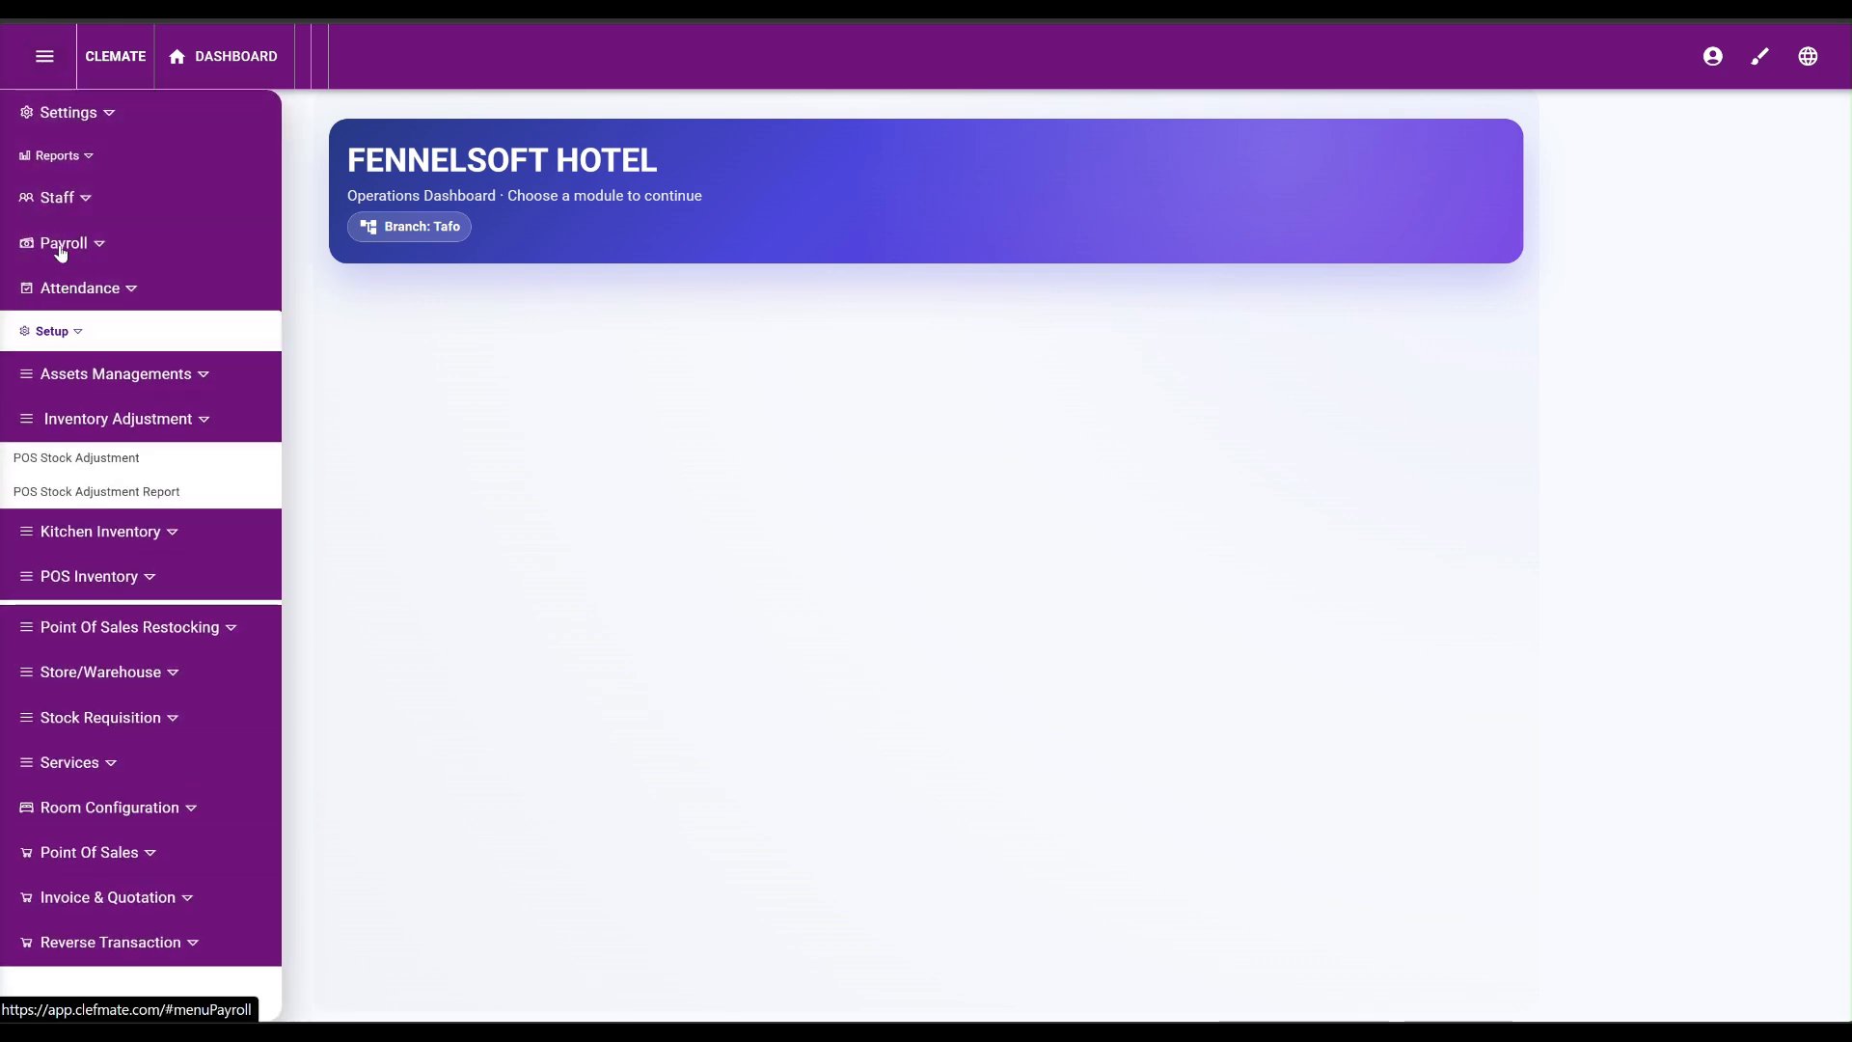
left_click(62, 243)
left_click(72, 158)
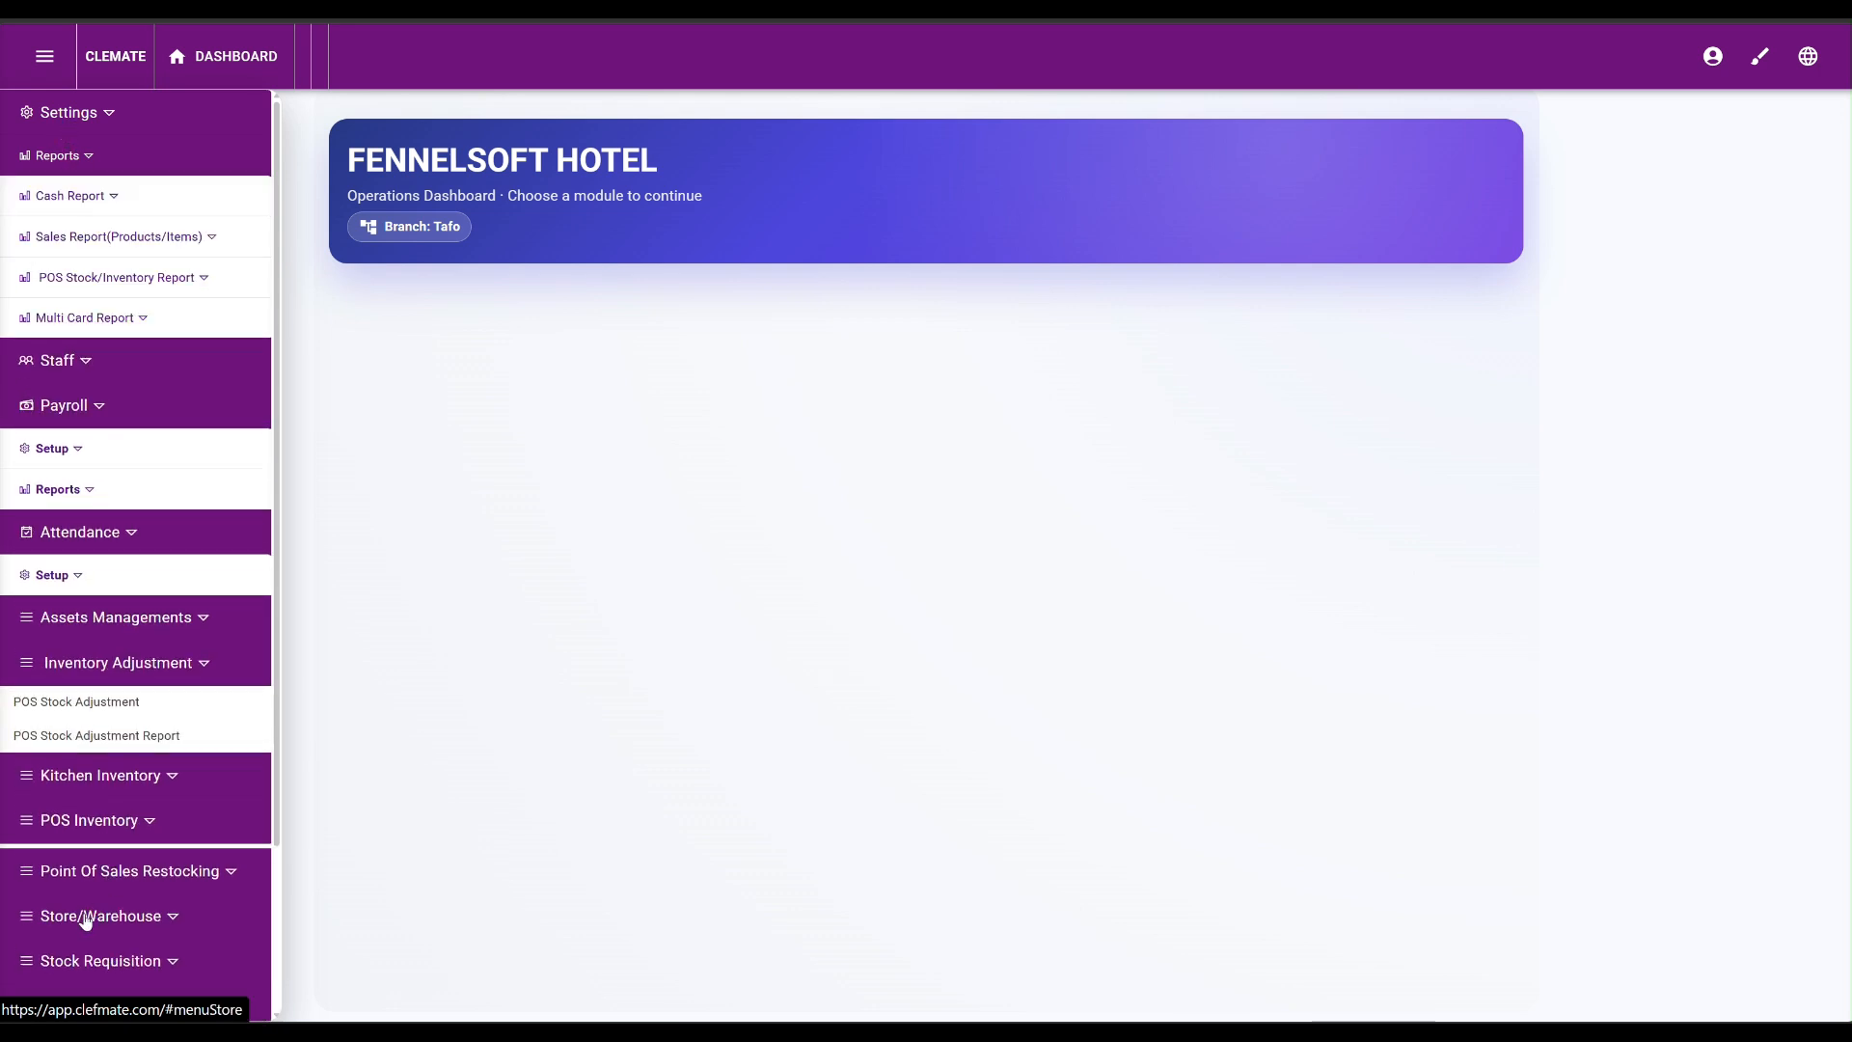
scroll(90, 892, "down", 2)
left_click(94, 795)
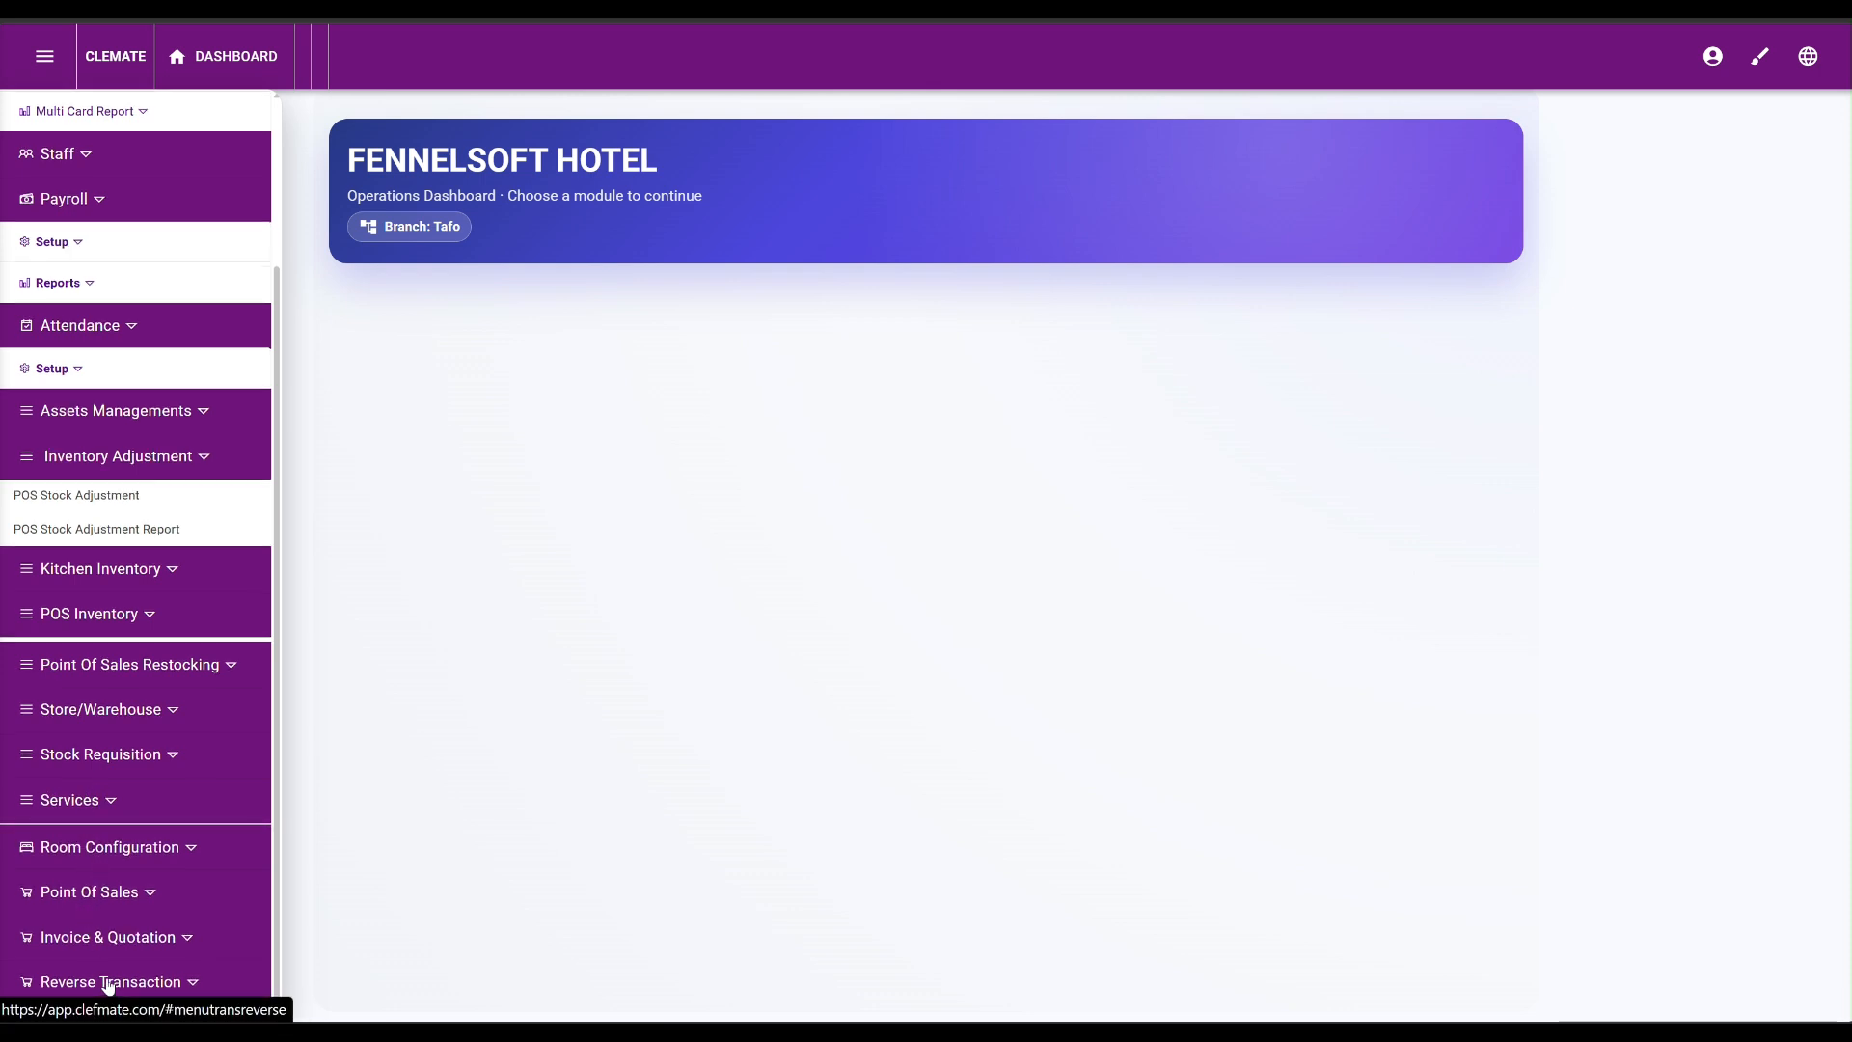
Log out of the manager account, sign back in as admin, and expand the Settings menu.
left_click(1713, 60)
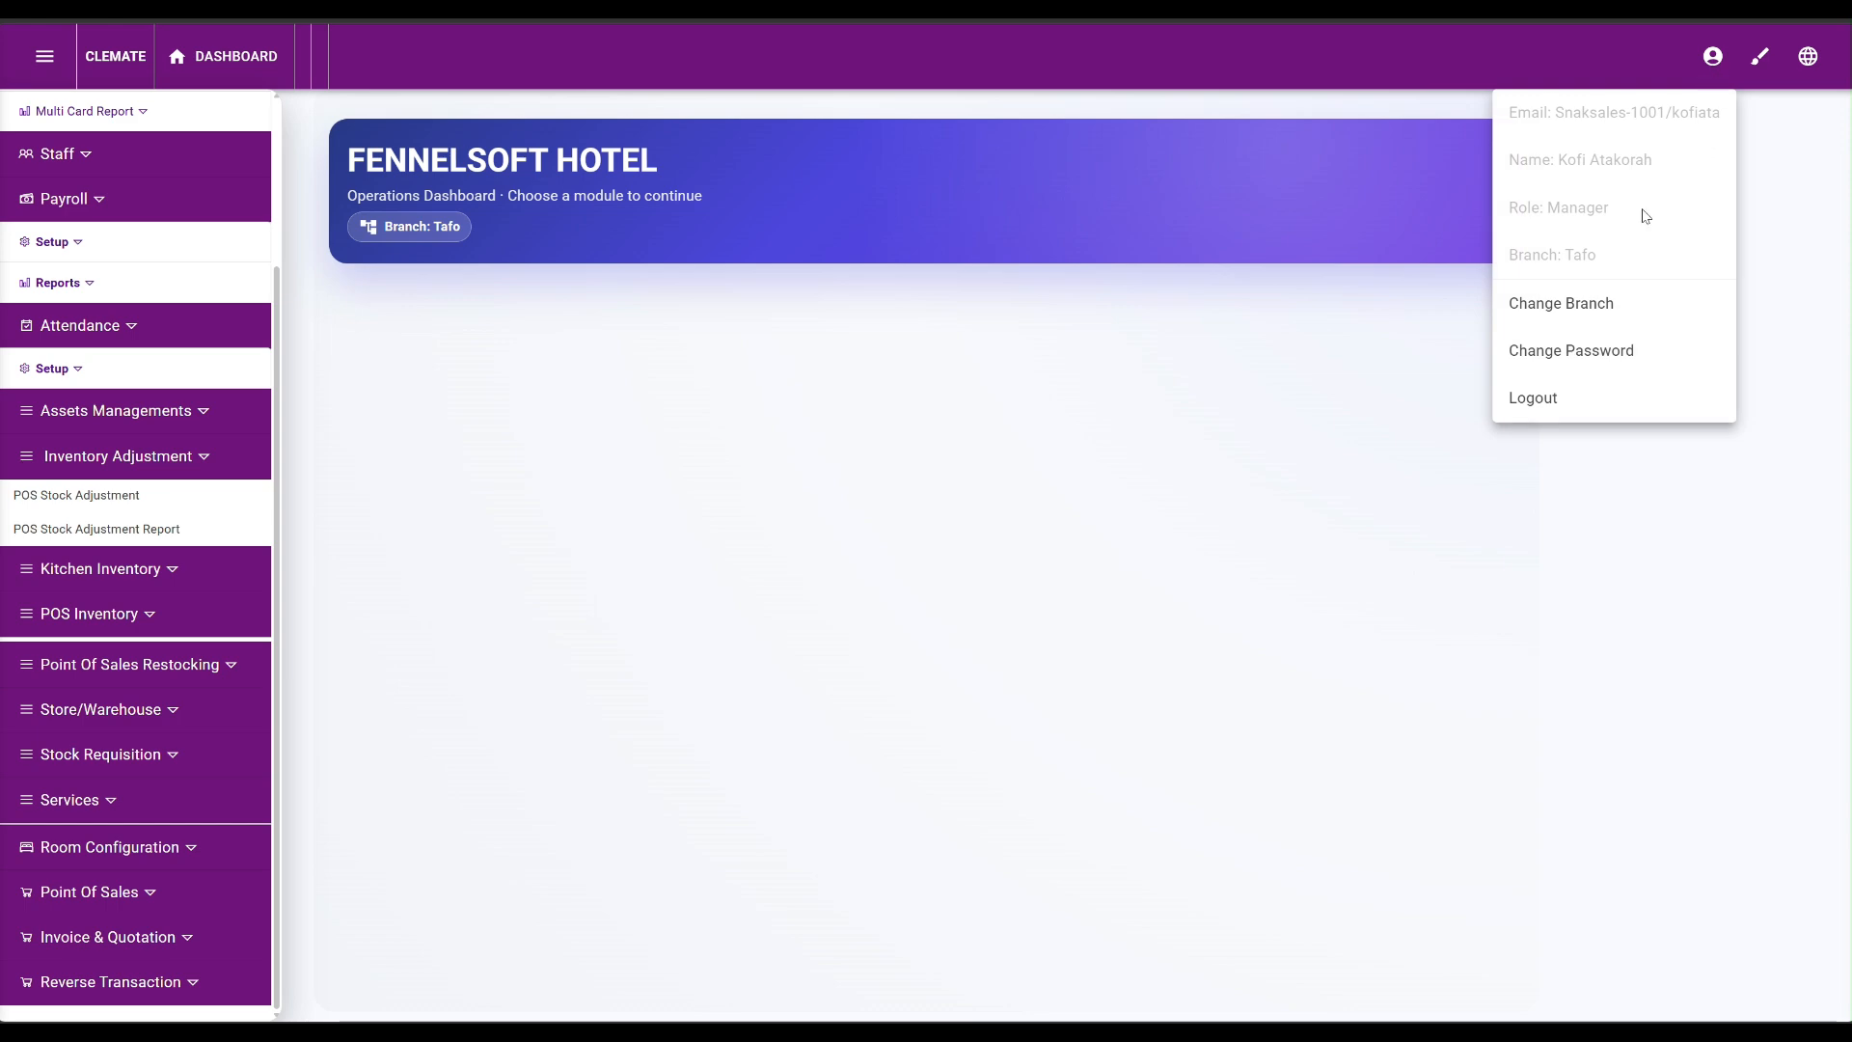
left_click(1524, 405)
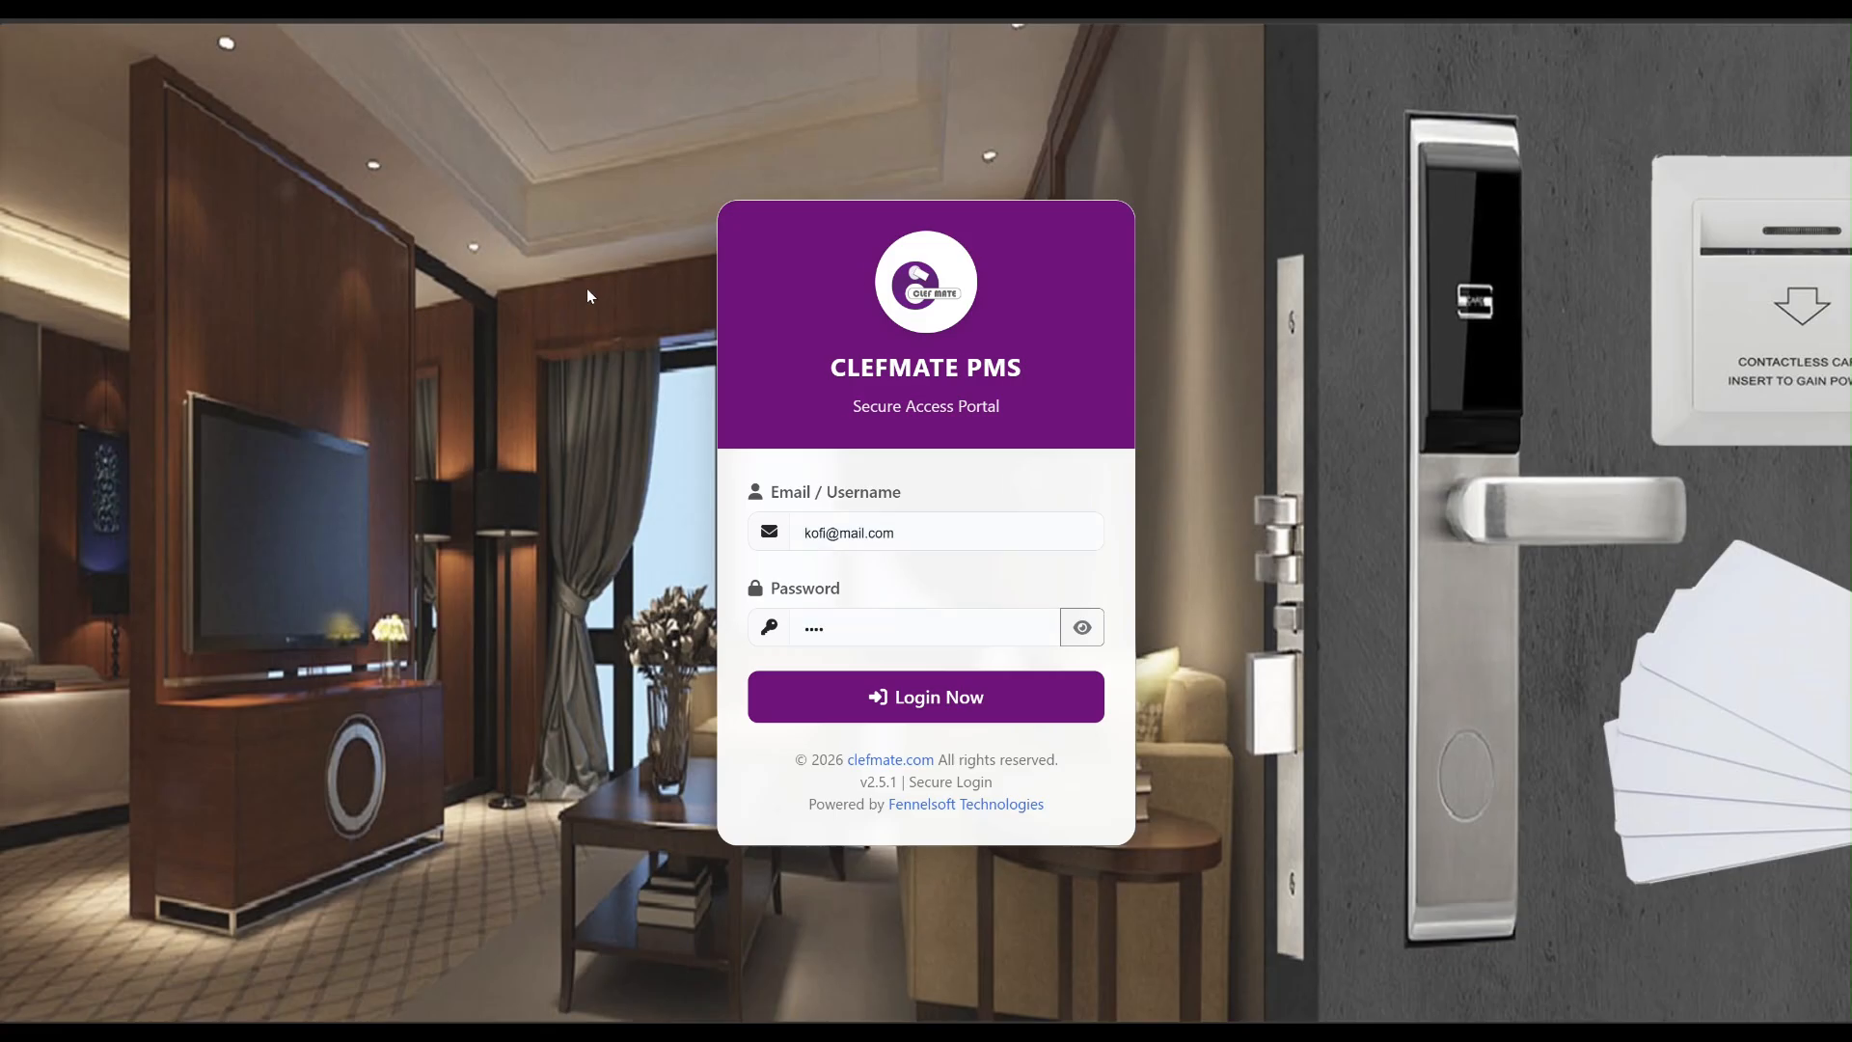
left_click(927, 712)
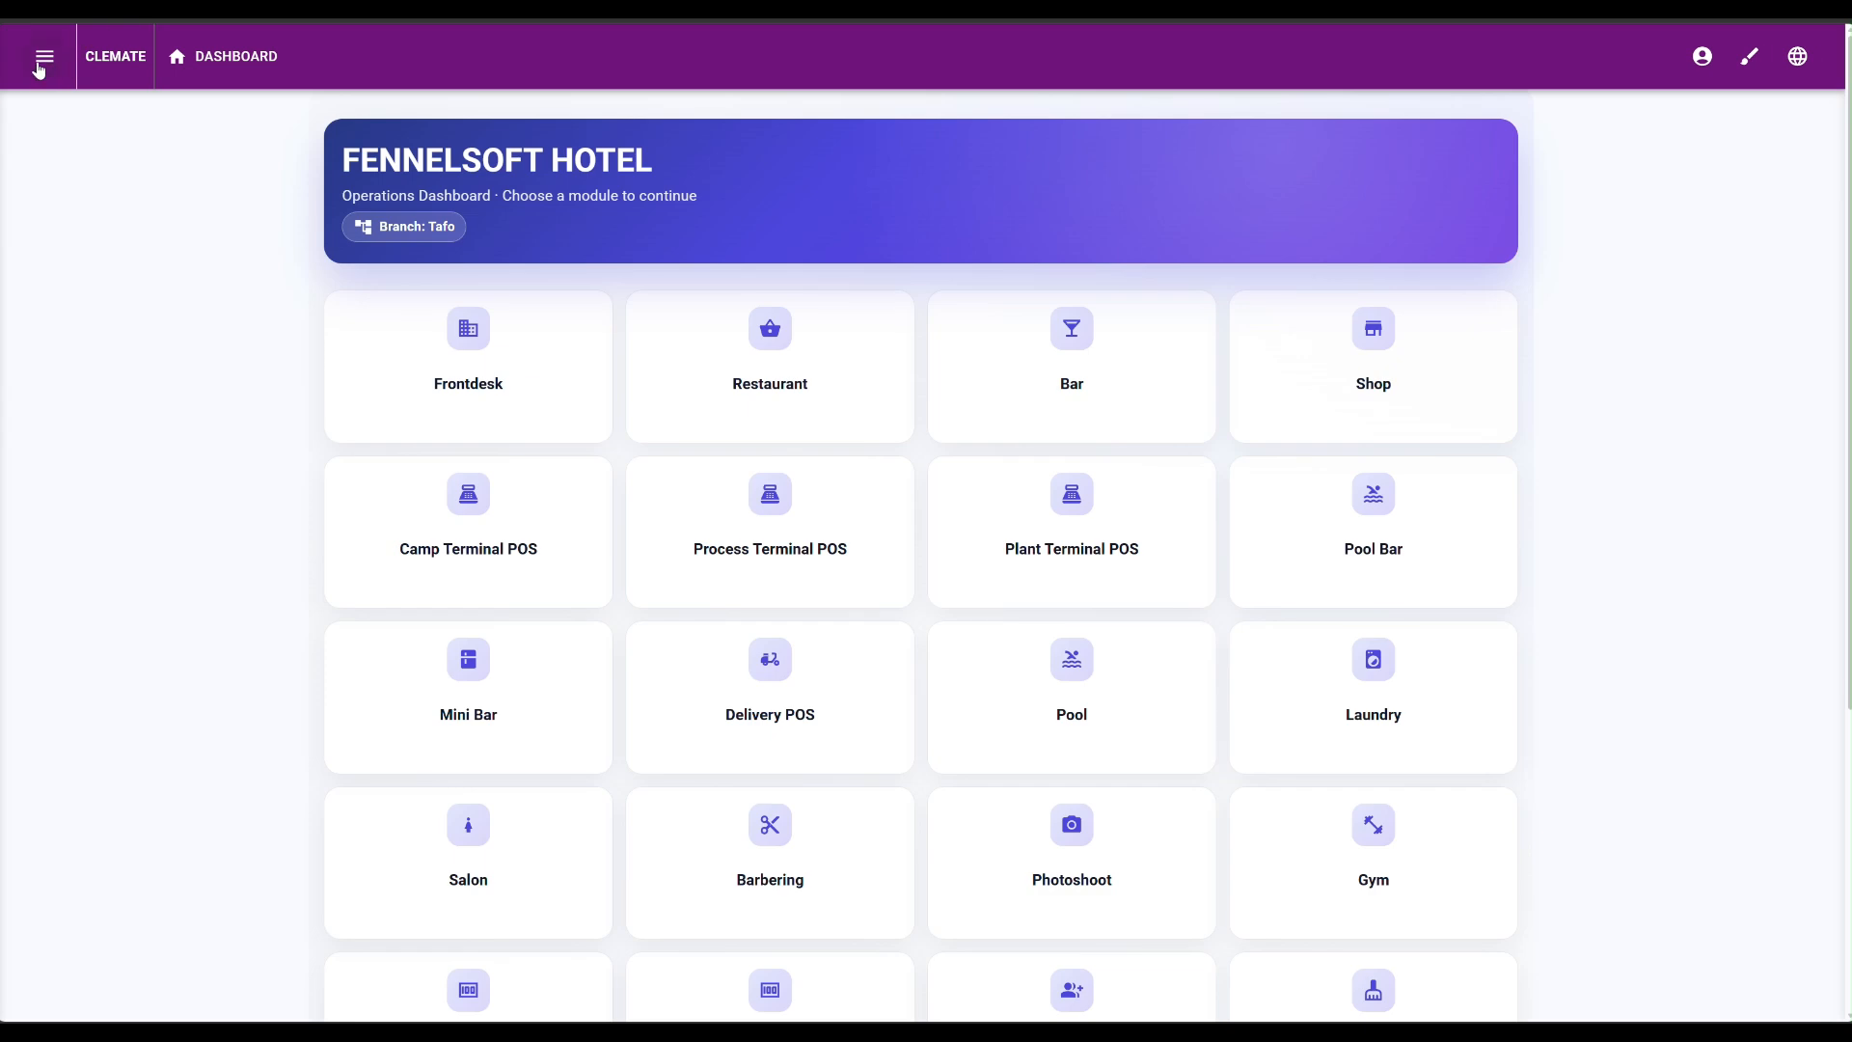
left_click(44, 61)
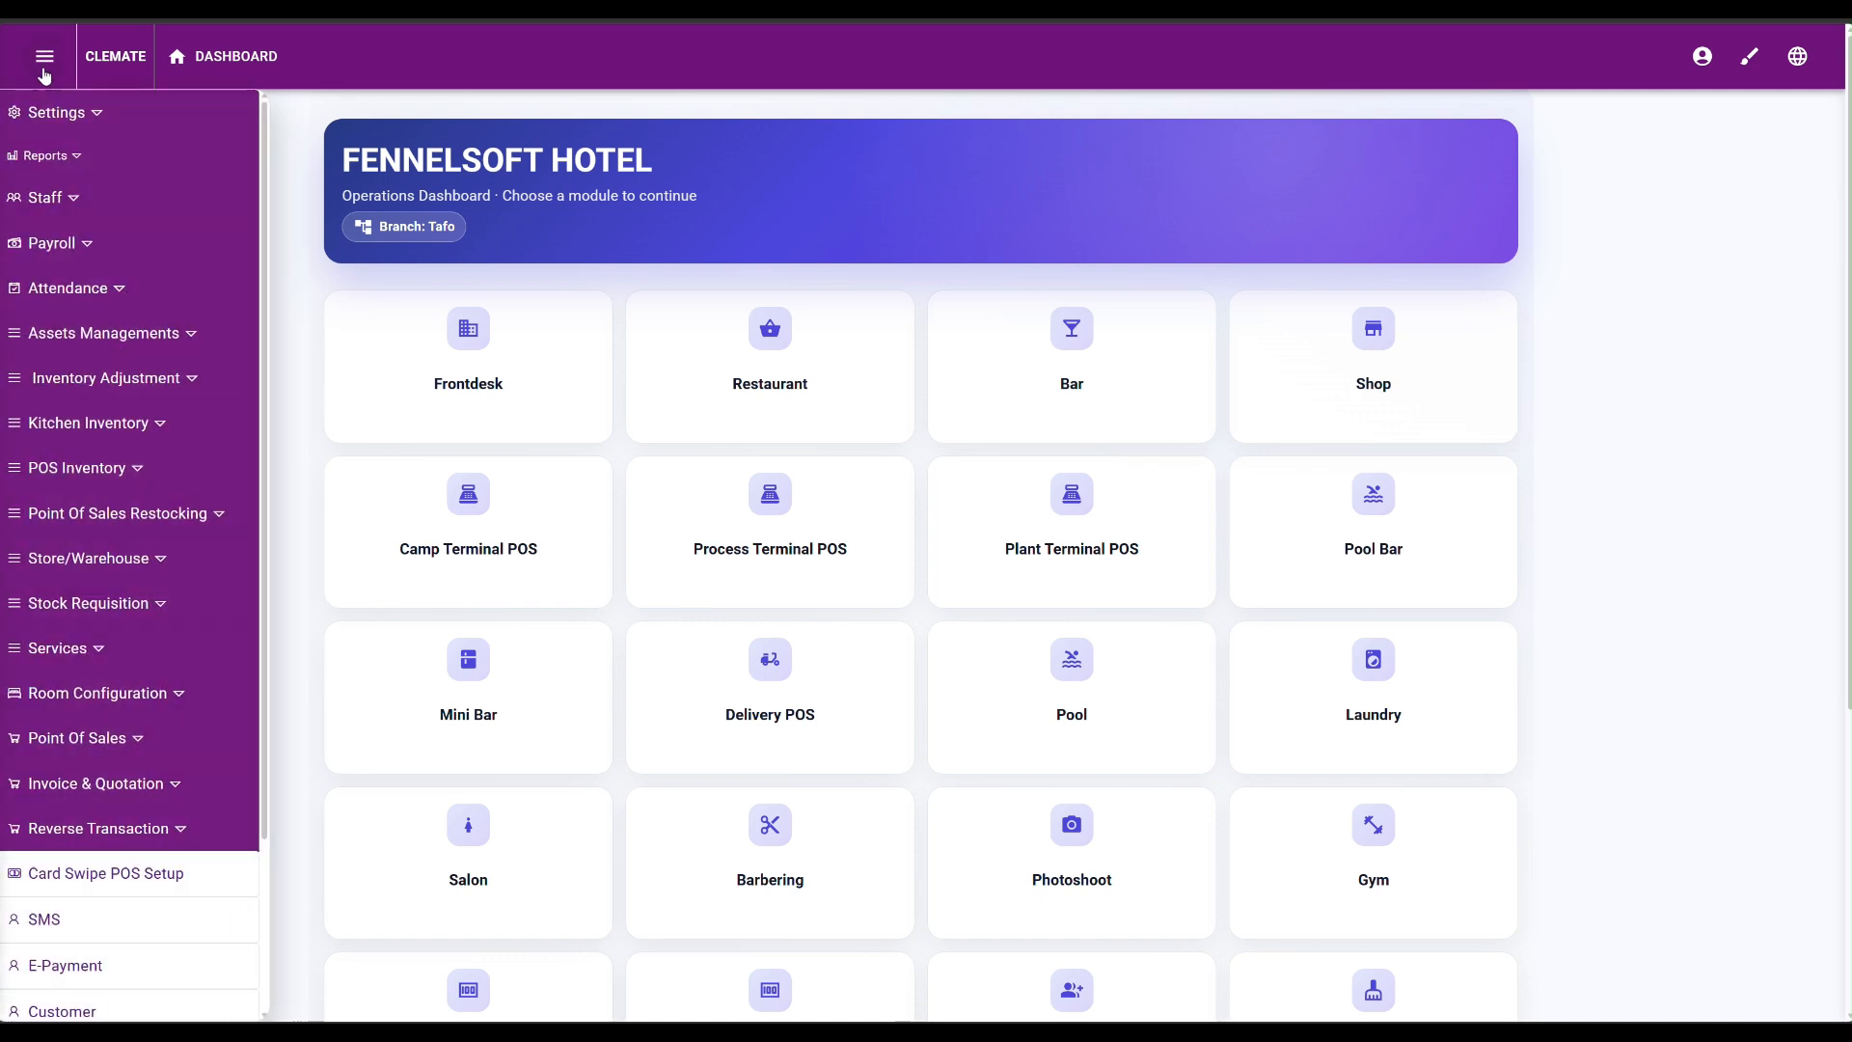
left_click(74, 114)
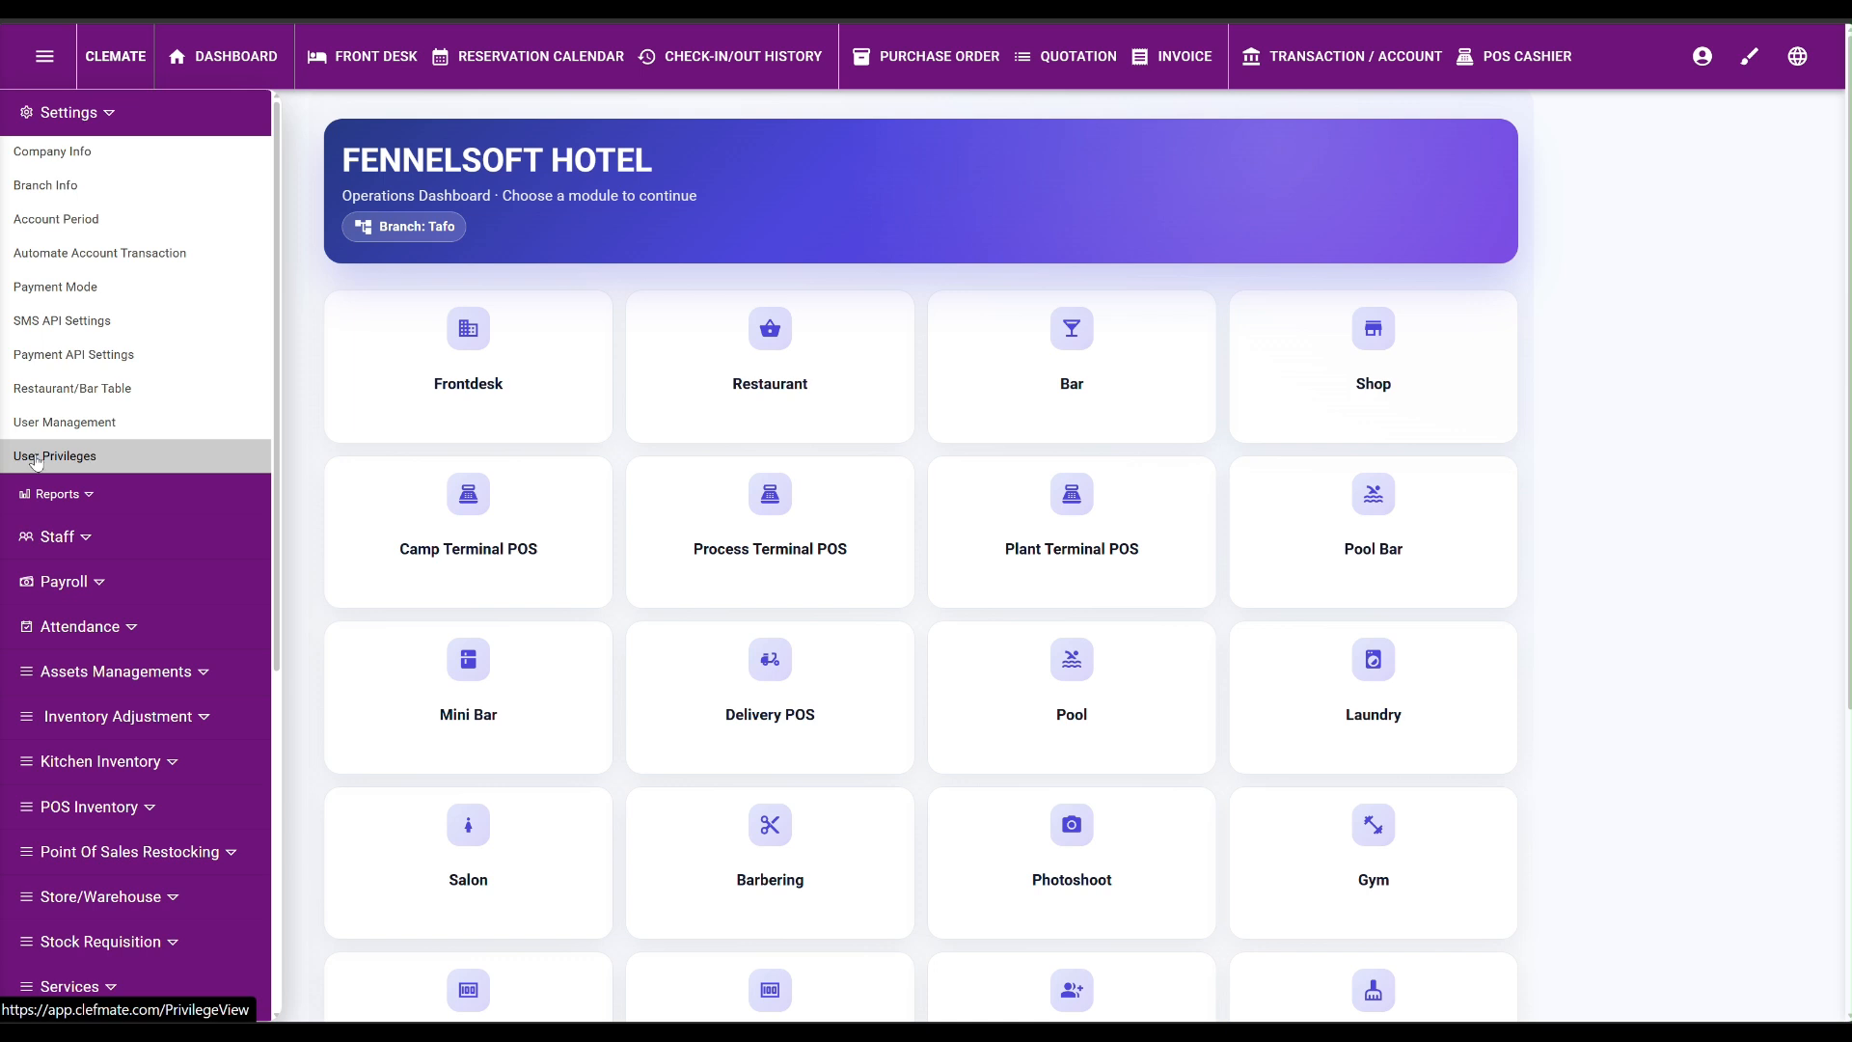
Open User Privileges, search for the new manager's username and view its unchecked privilege list.
left_click(36, 460)
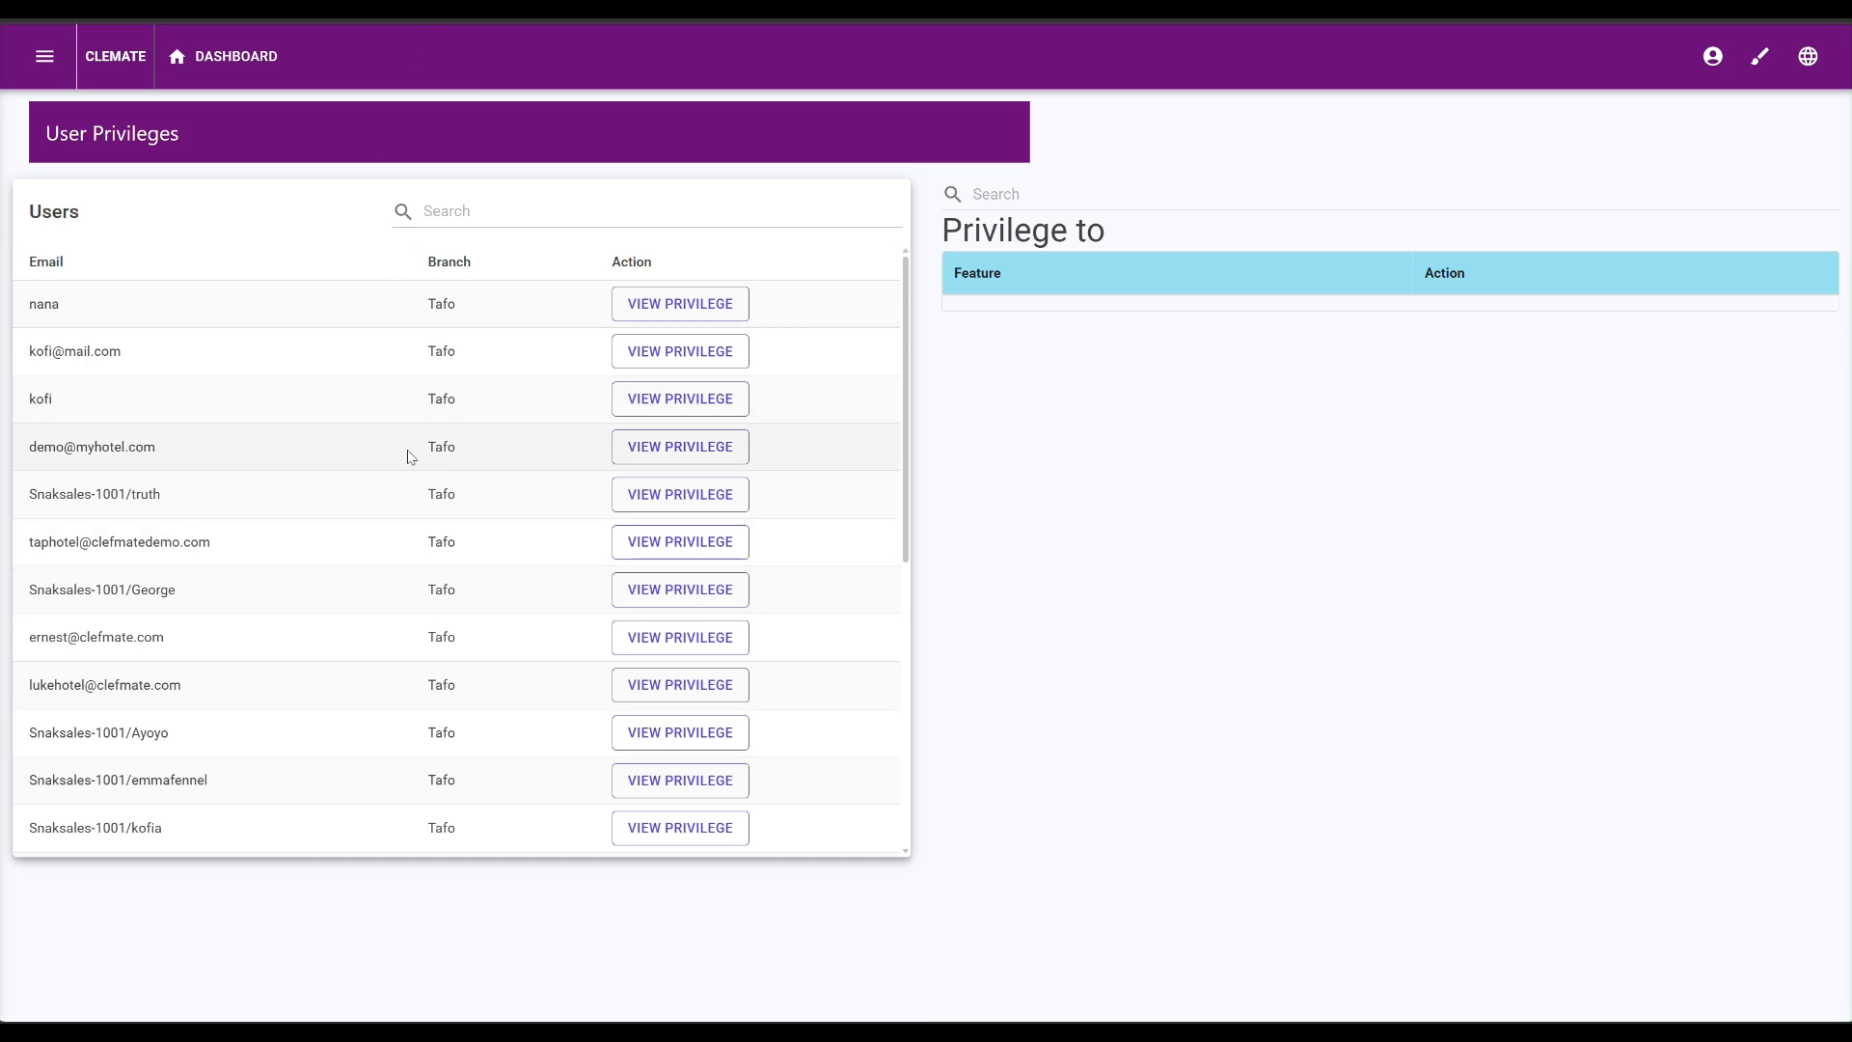
left_click(543, 212)
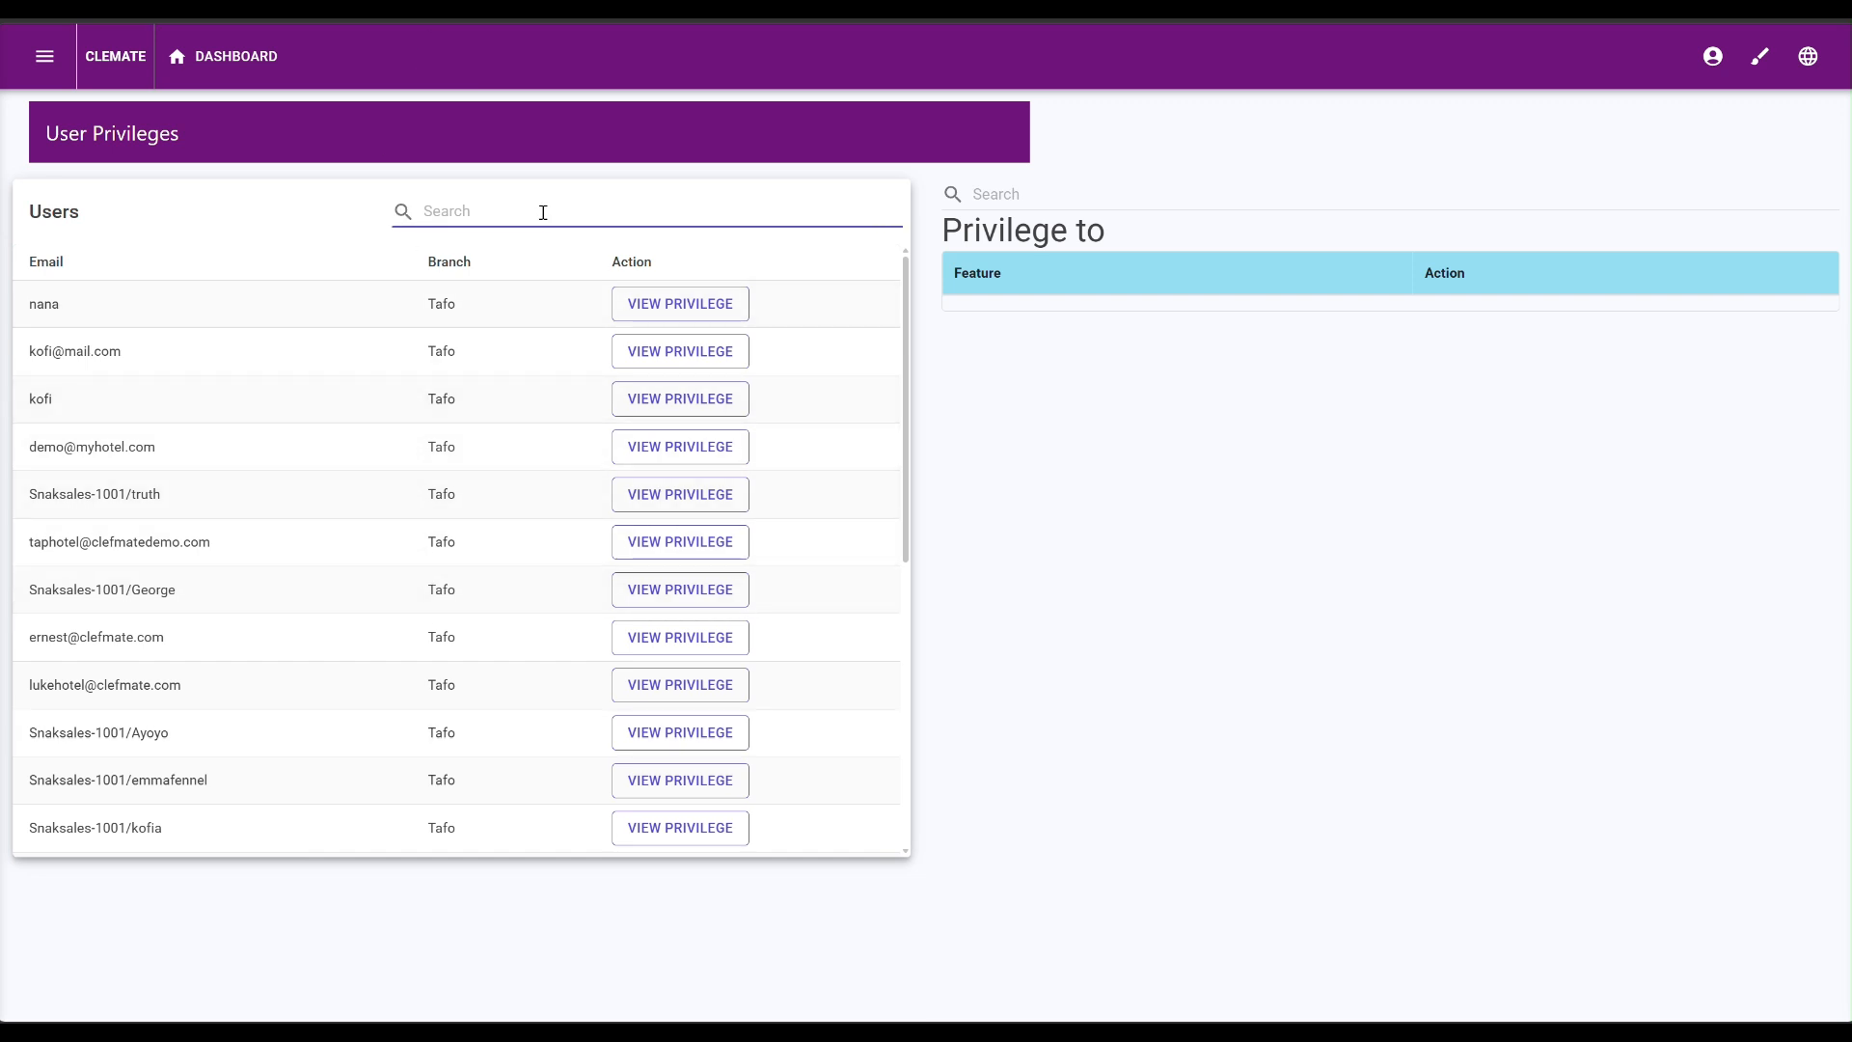
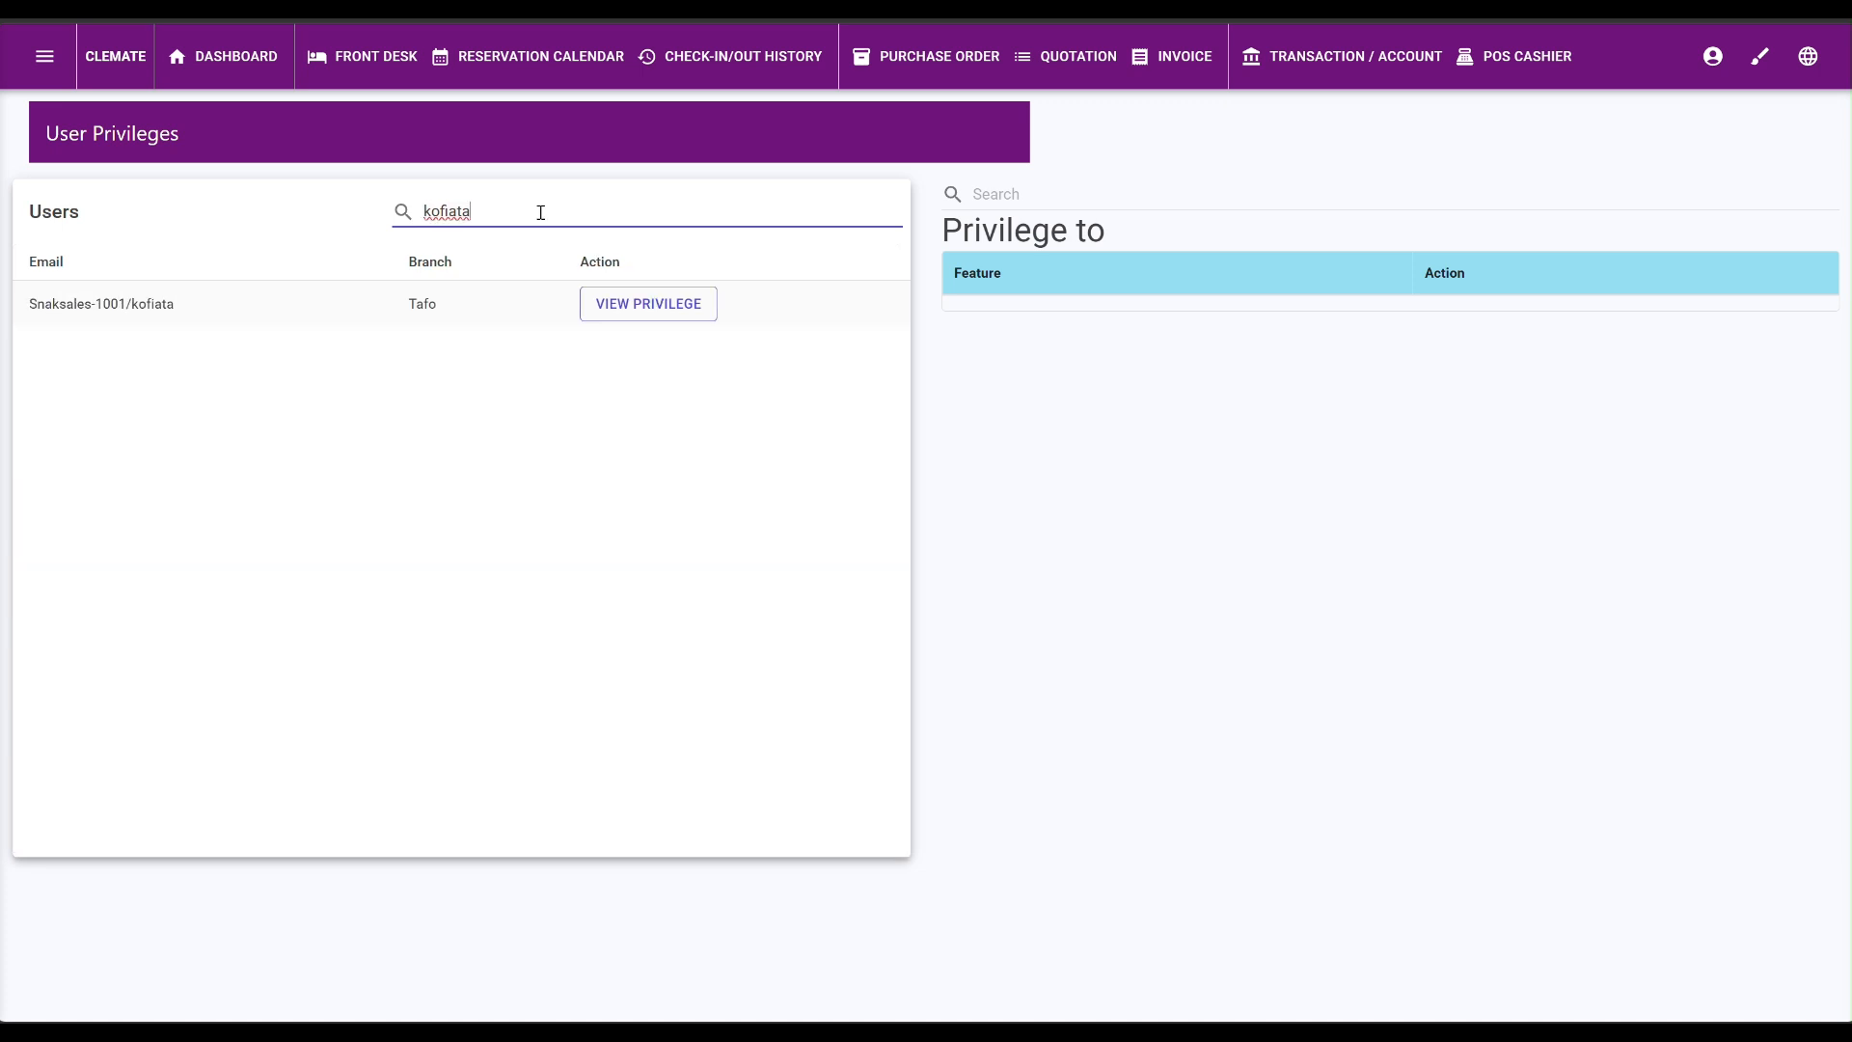
left_click(677, 307)
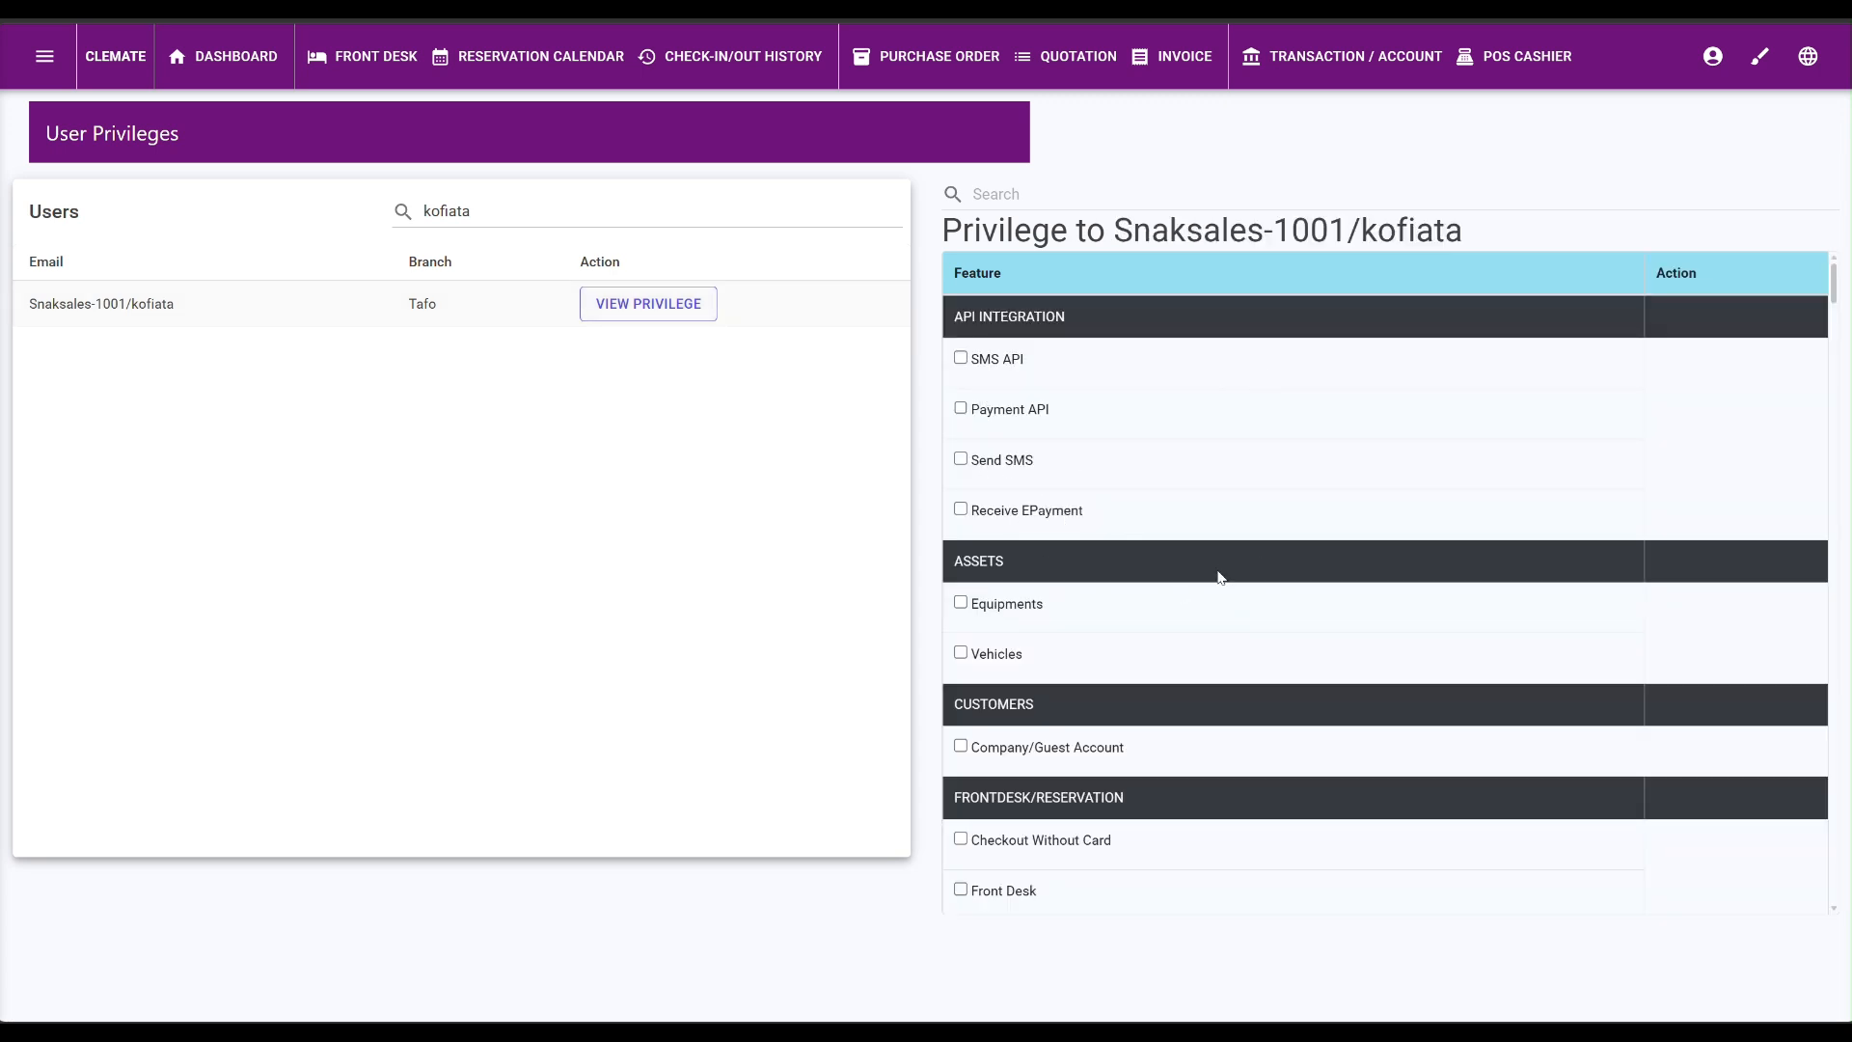
scroll(1167, 552, "down", 15)
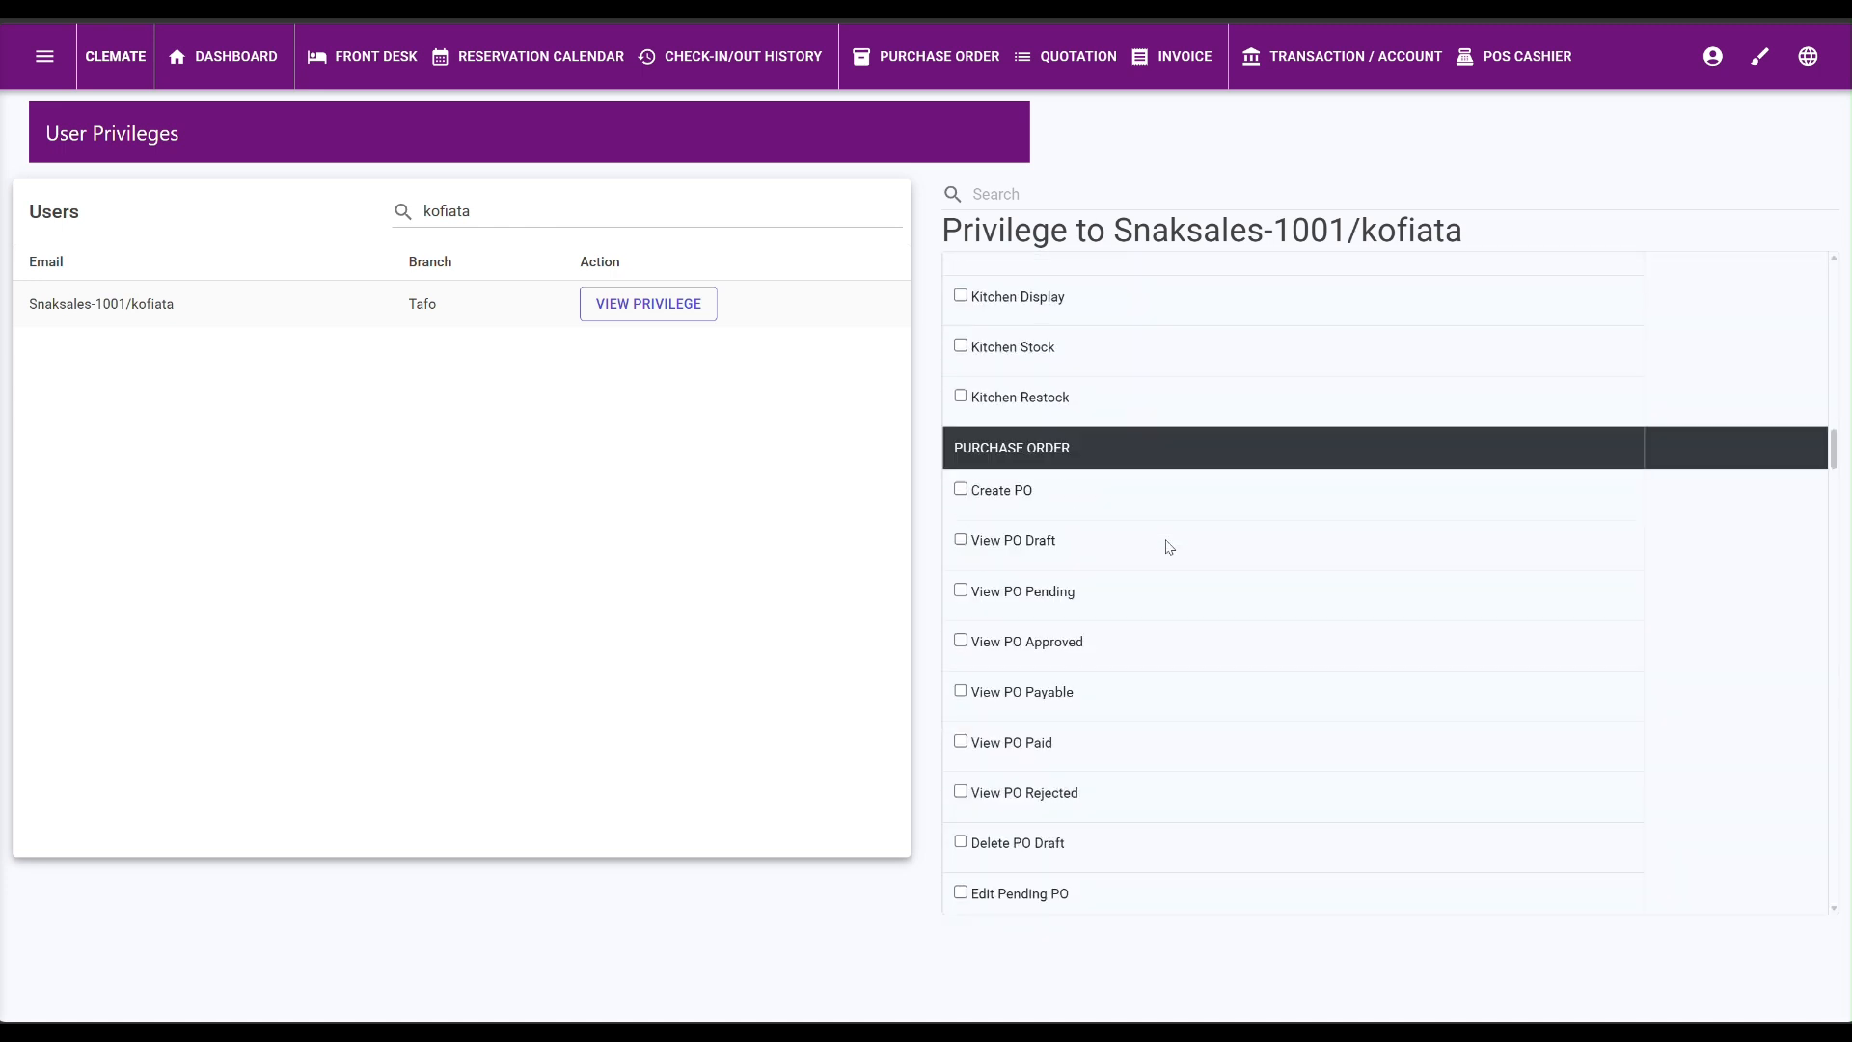
scroll(1169, 547, "down", 20)
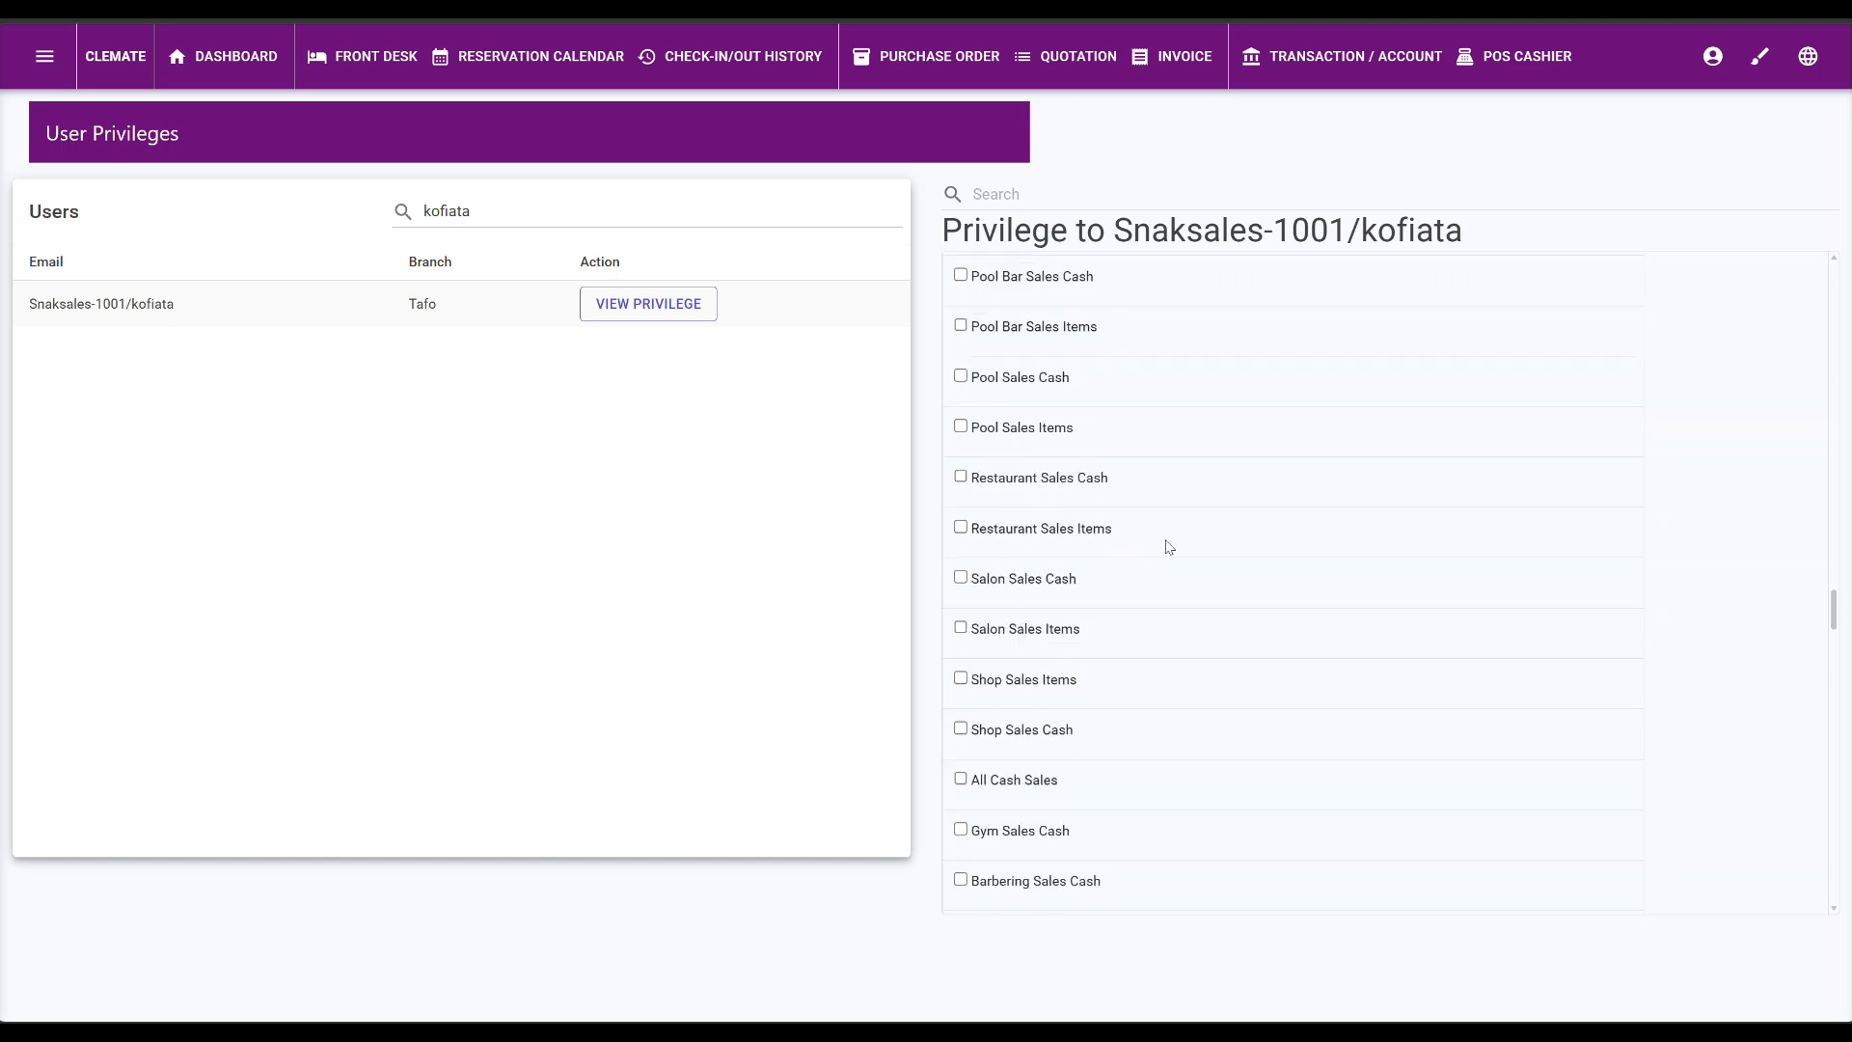
scroll(1169, 547, "down", 20)
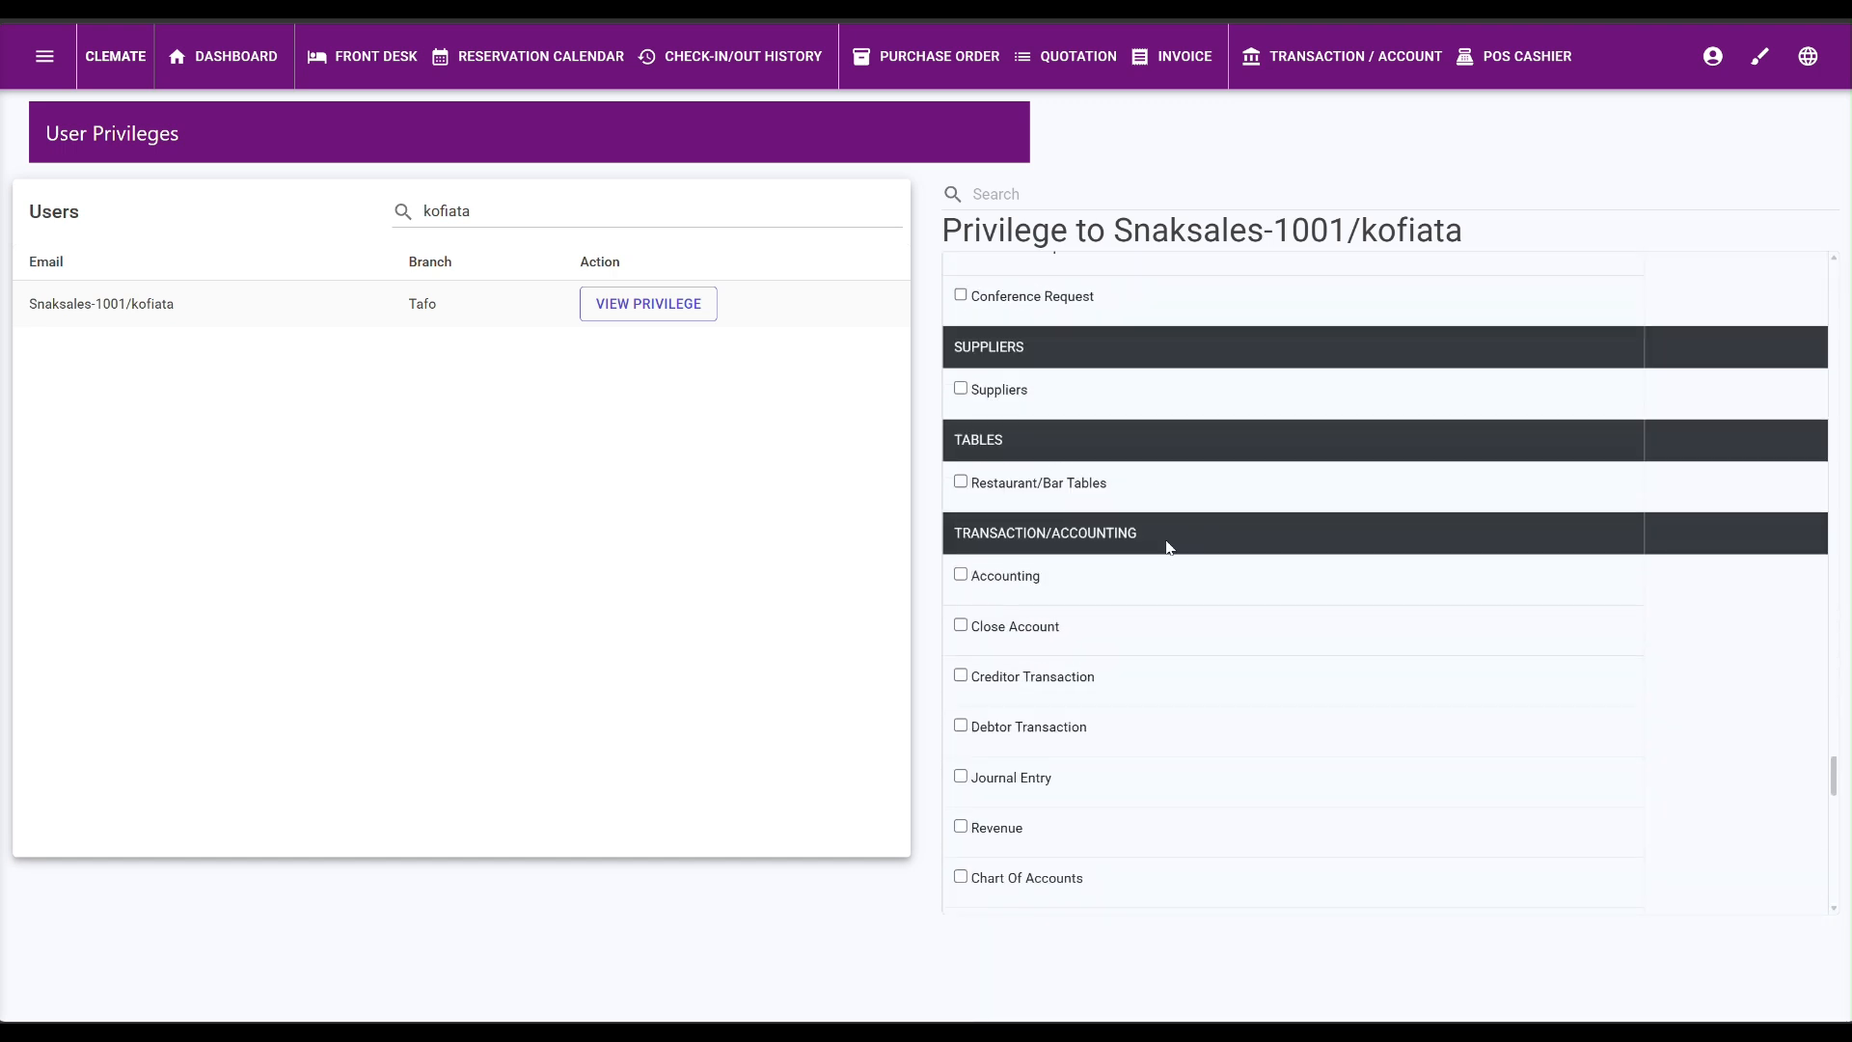
left_click_drag(1835, 783, 1836, 281)
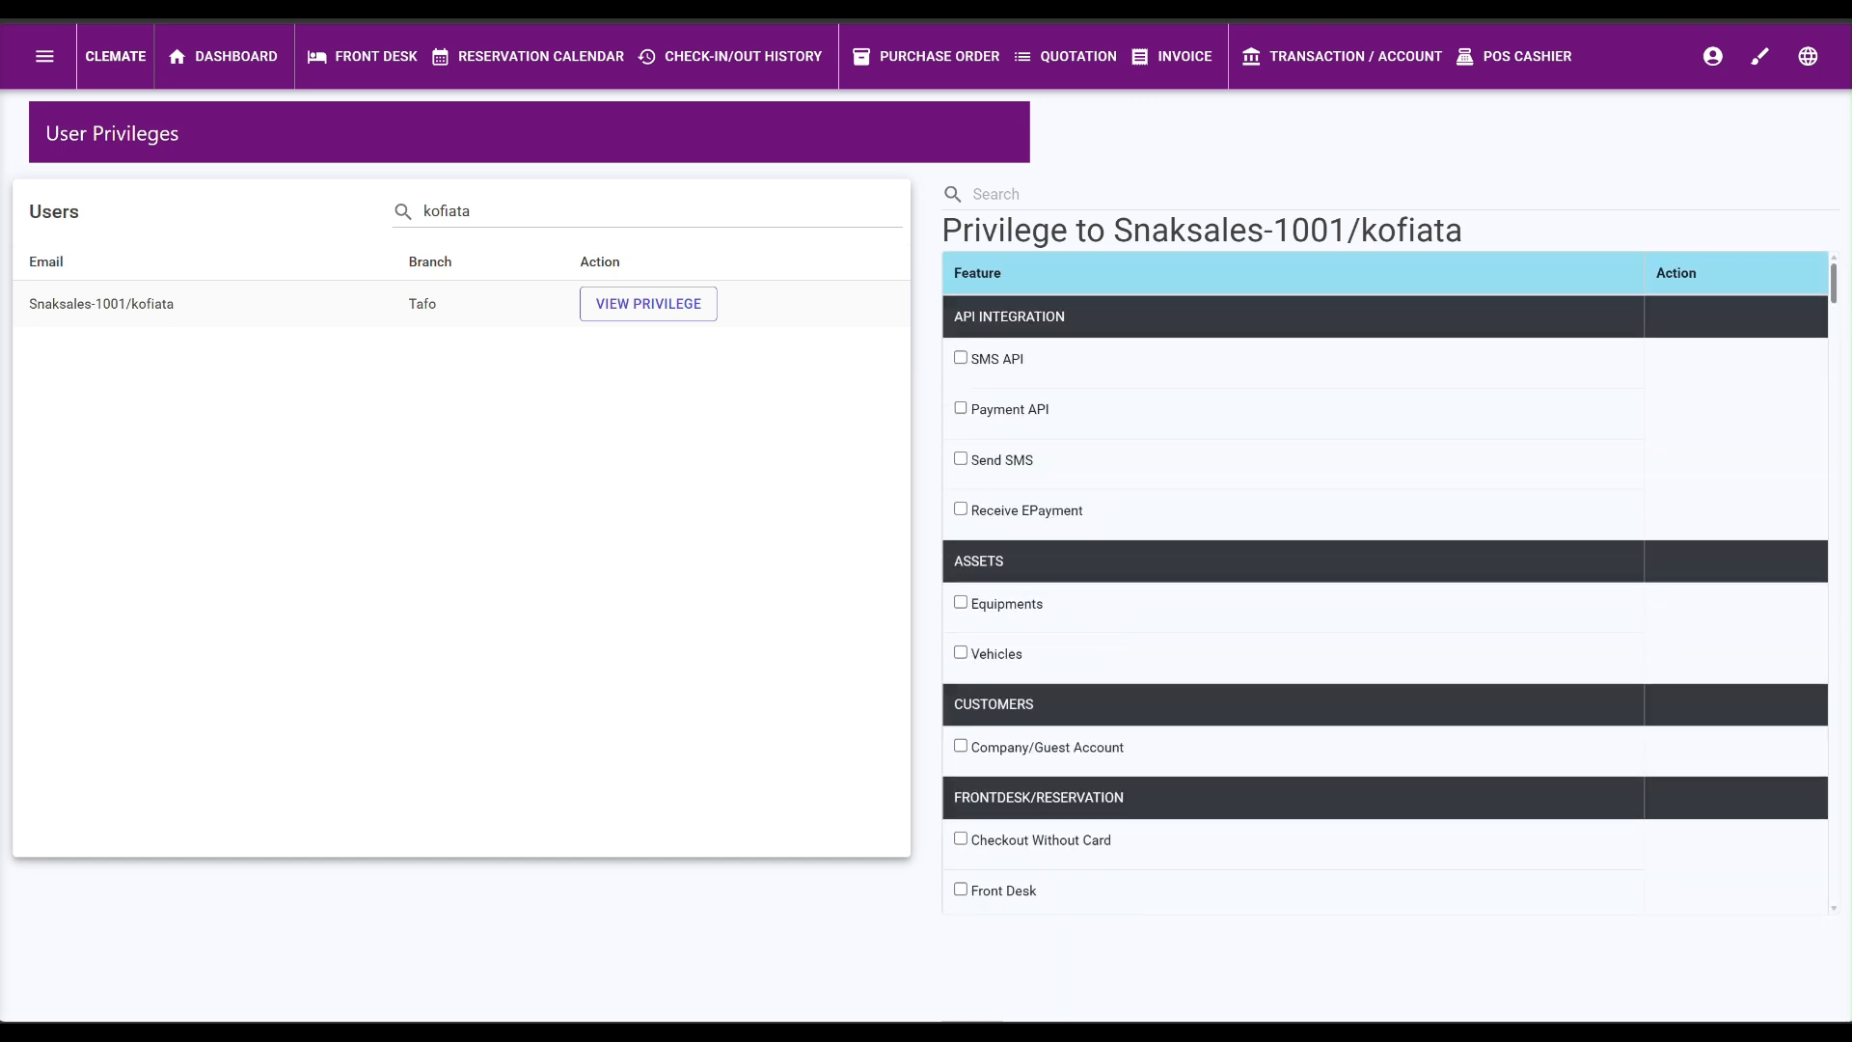
Grant the Equipments and Vehicles privileges.
left_click(960, 606)
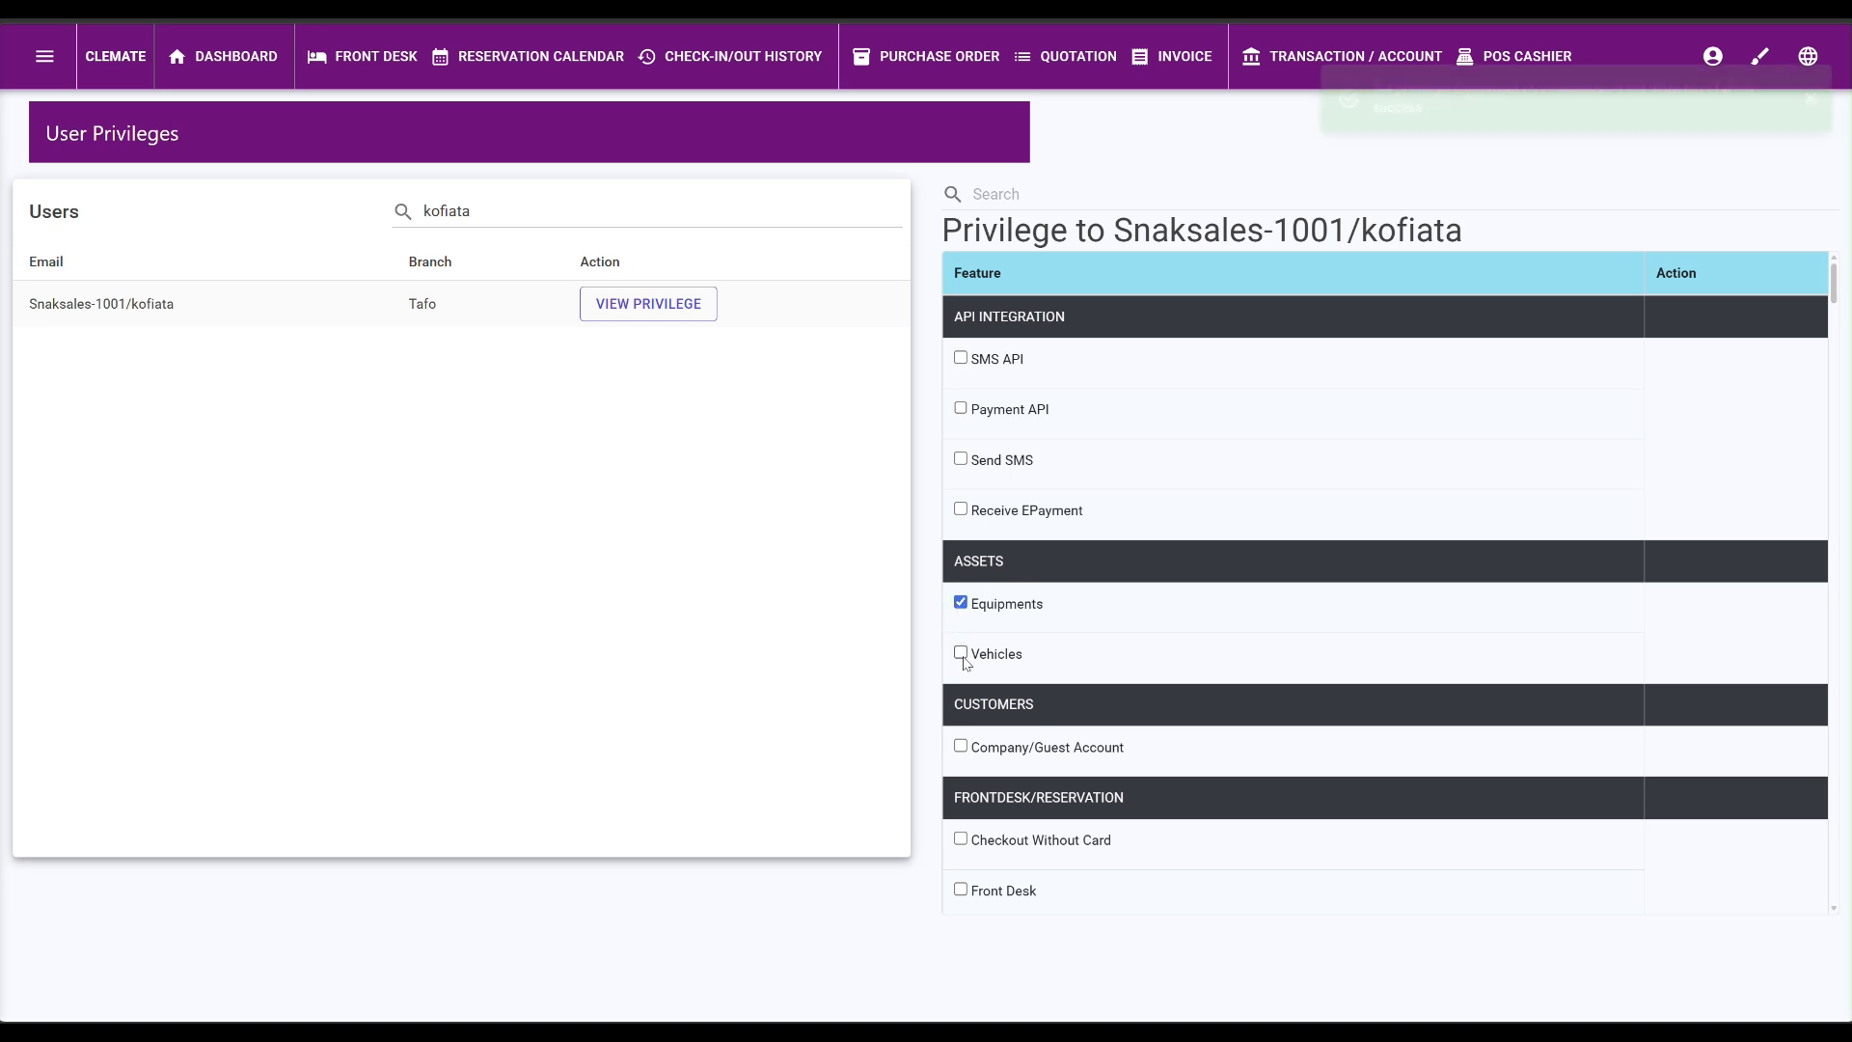
left_click(961, 653)
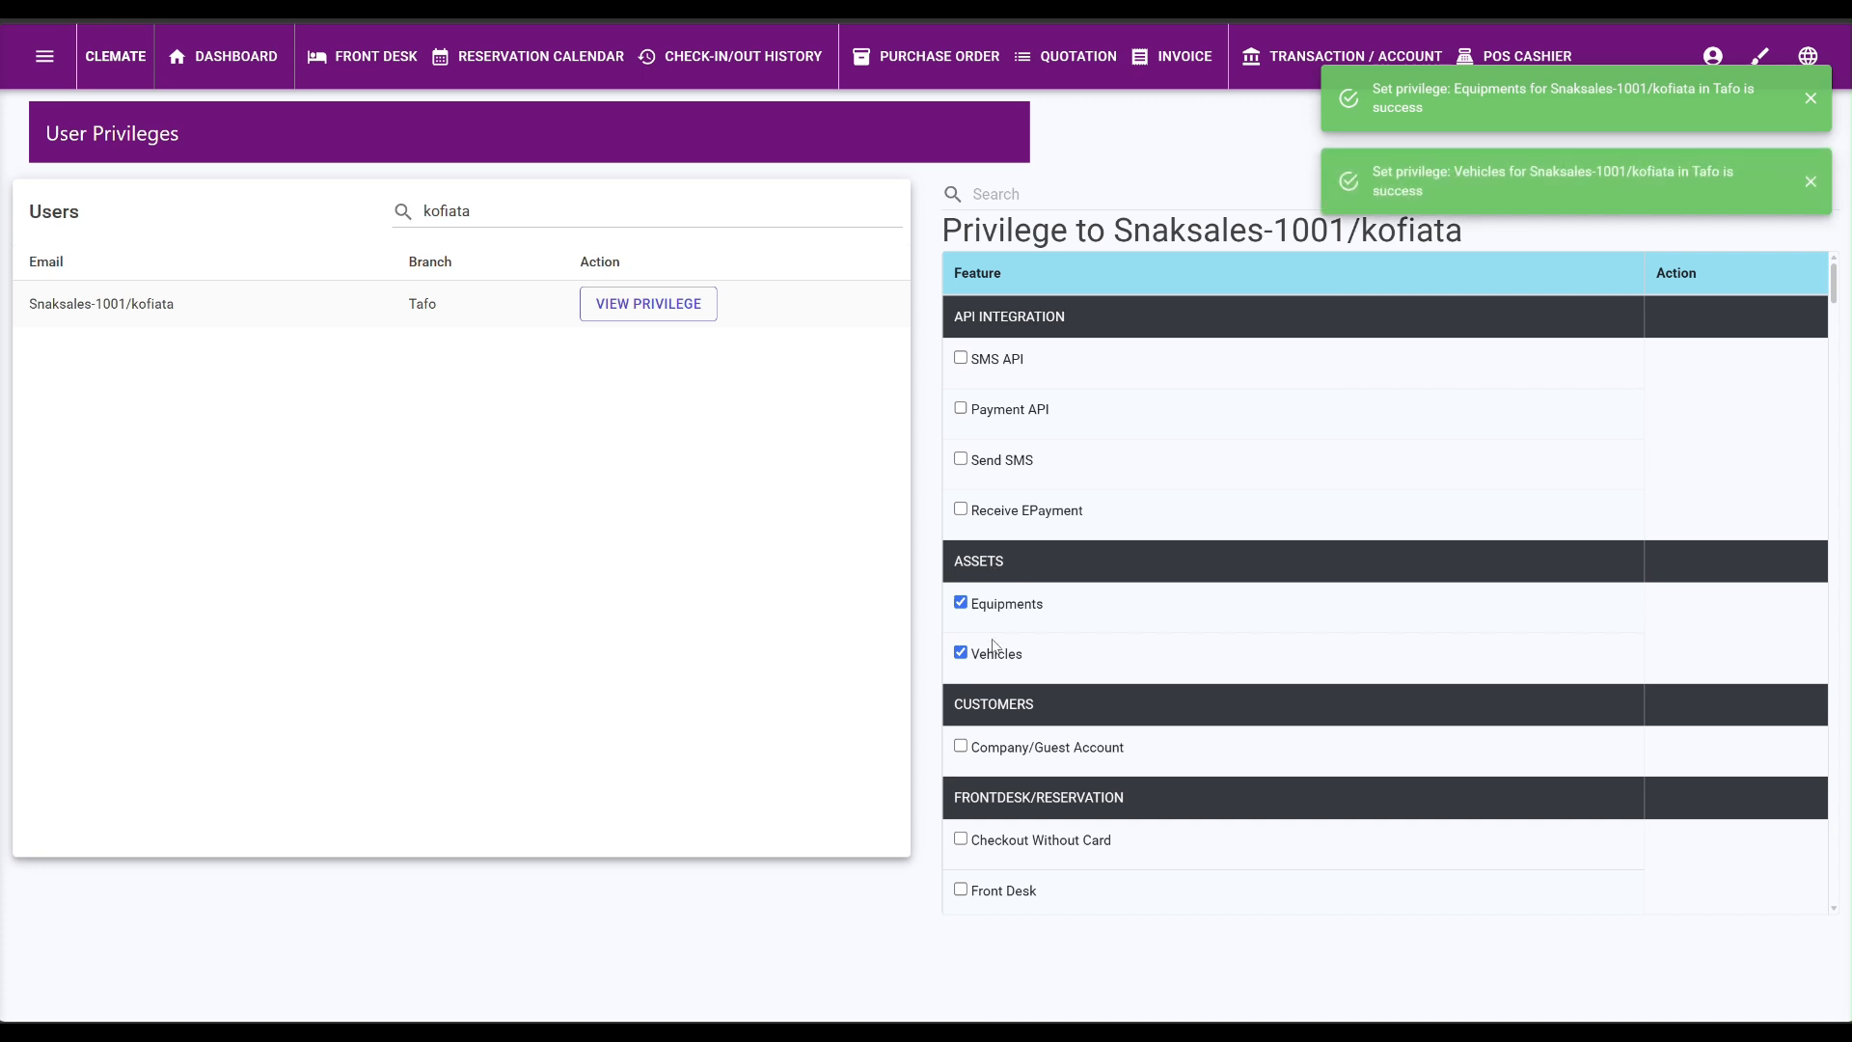
scroll(981, 694, "down", 2)
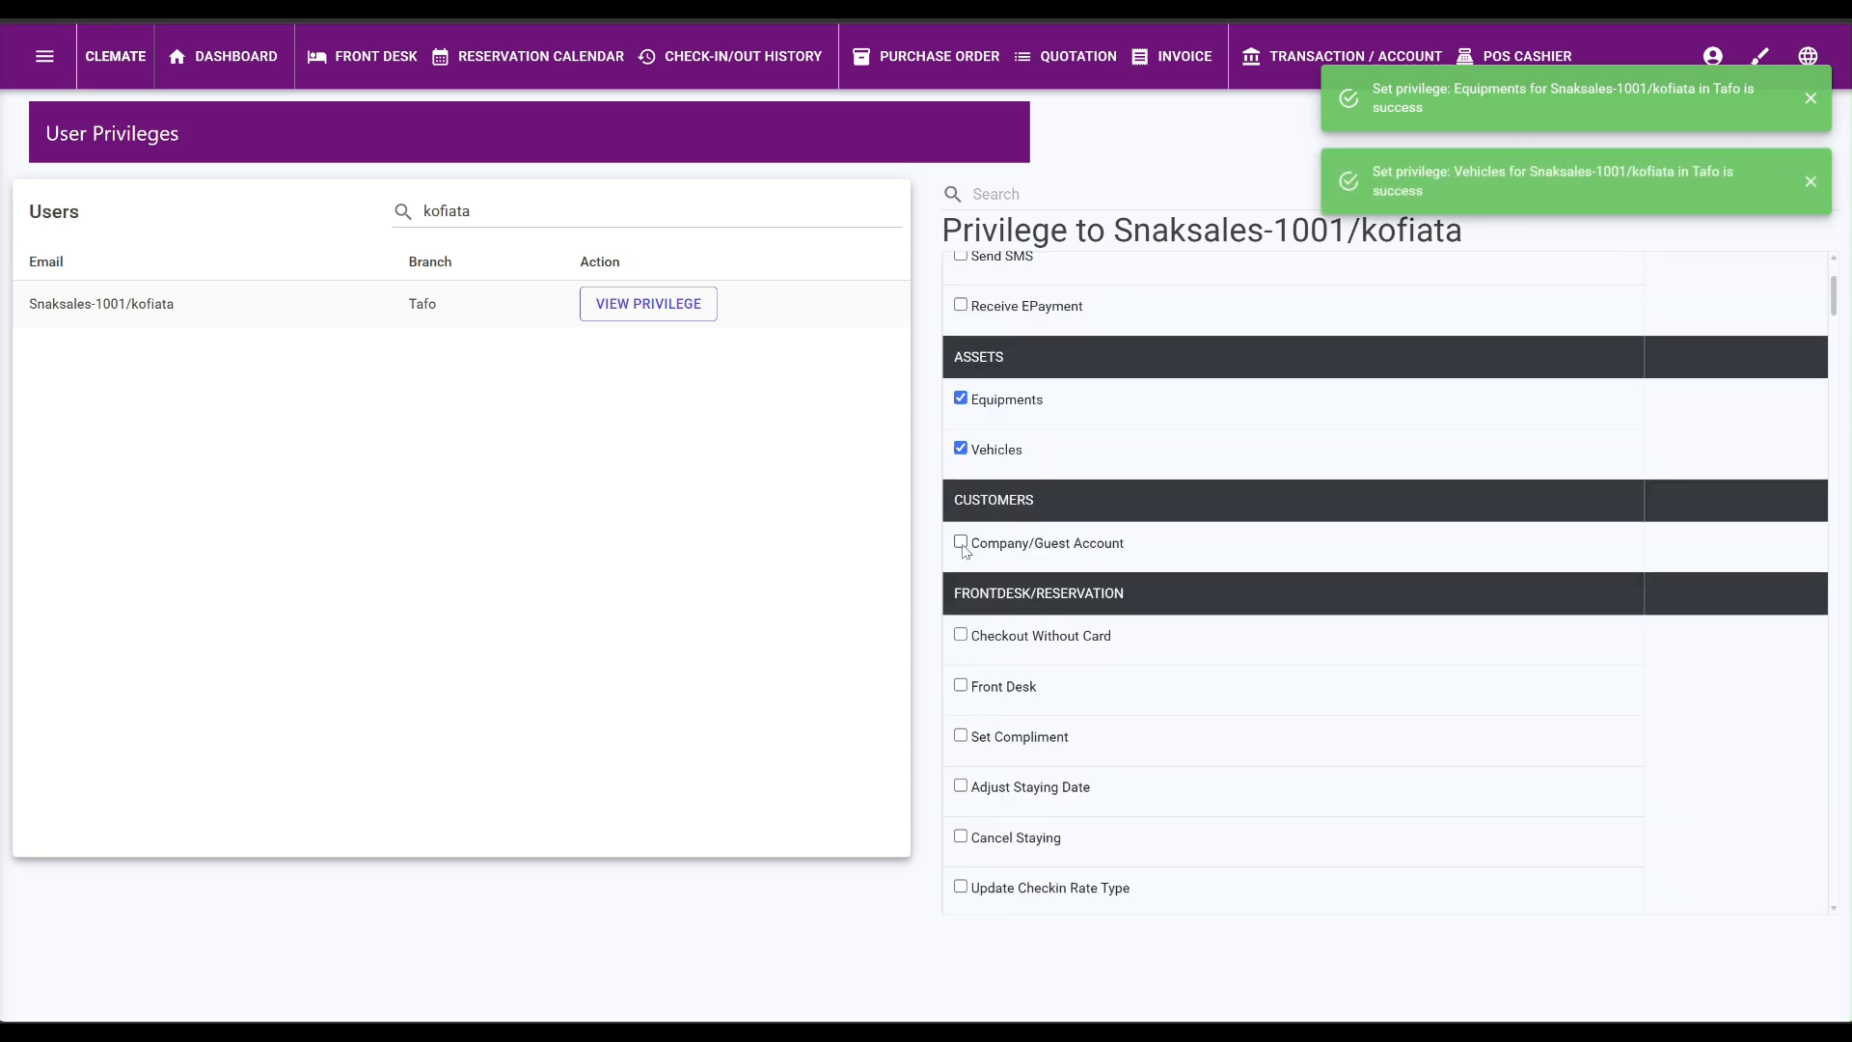
scroll(990, 695, "down", 2)
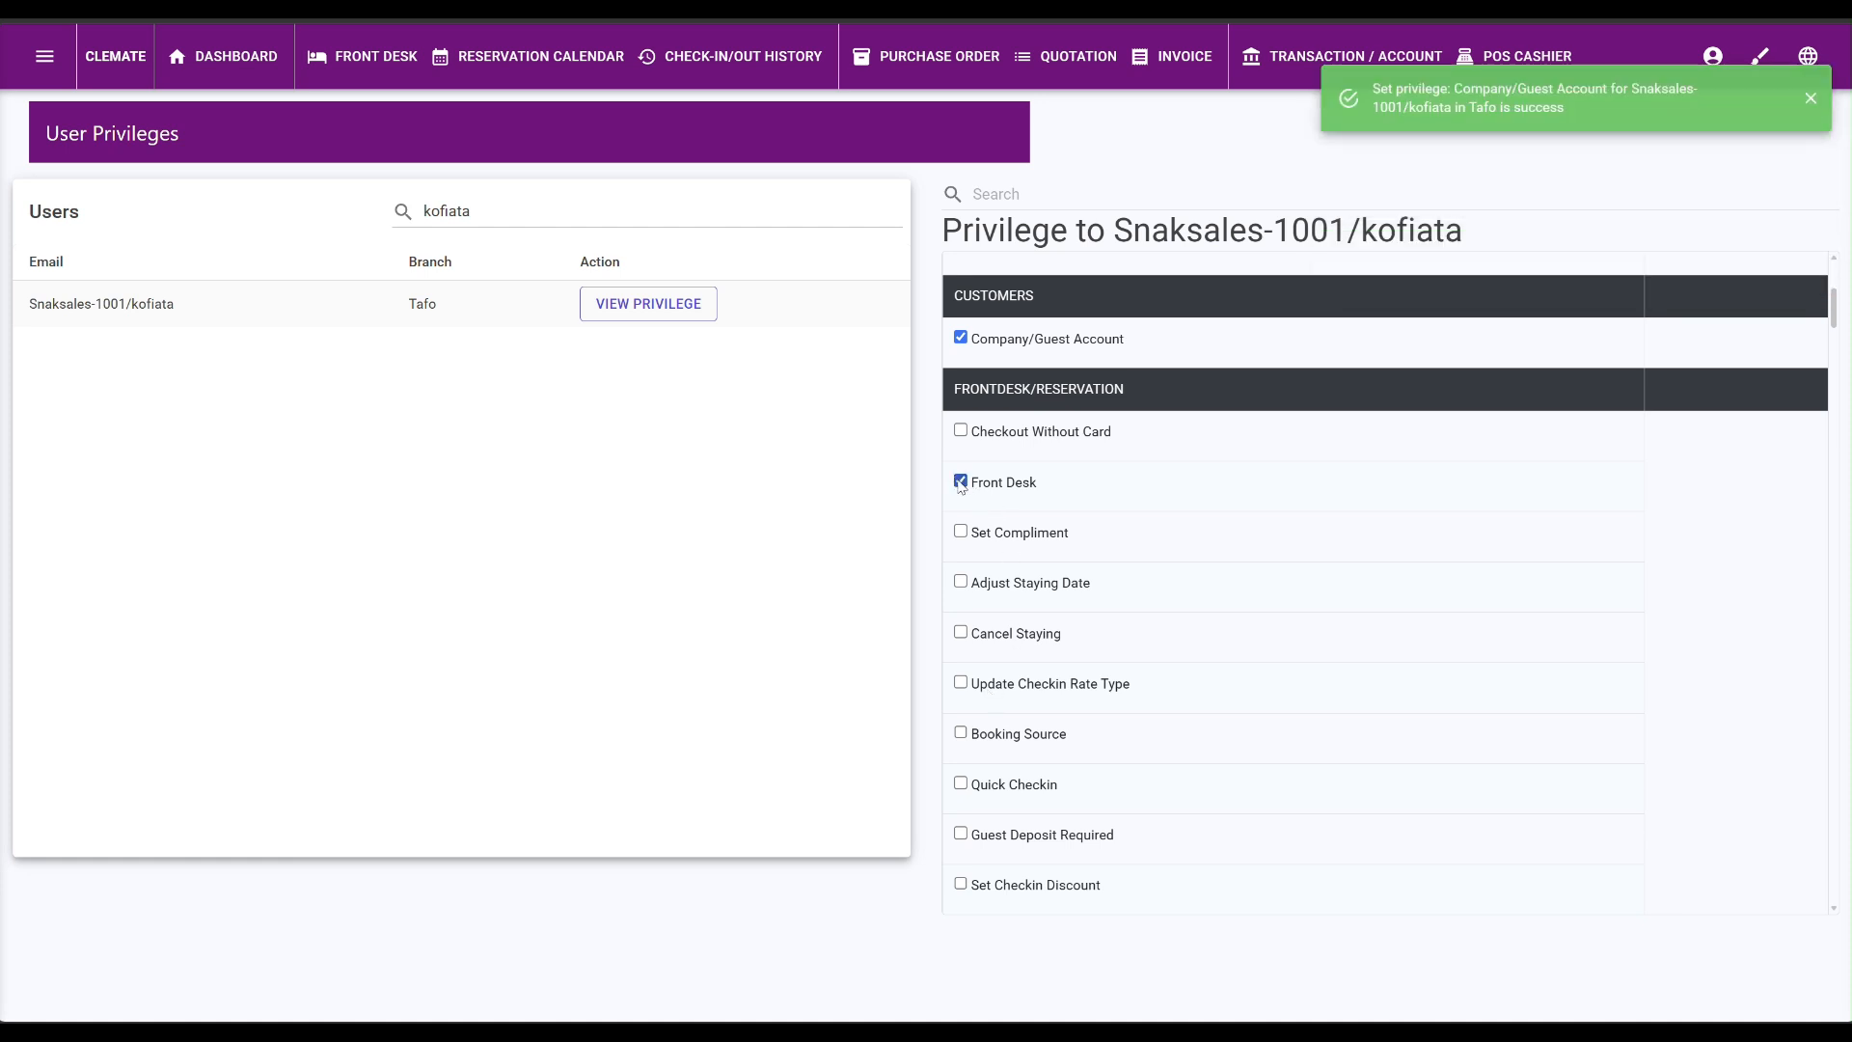
Grant Checkout Without Card, Booking Source, Quick Checkin, Set Checkin Discount and Set Compliment.
left_click(960, 430)
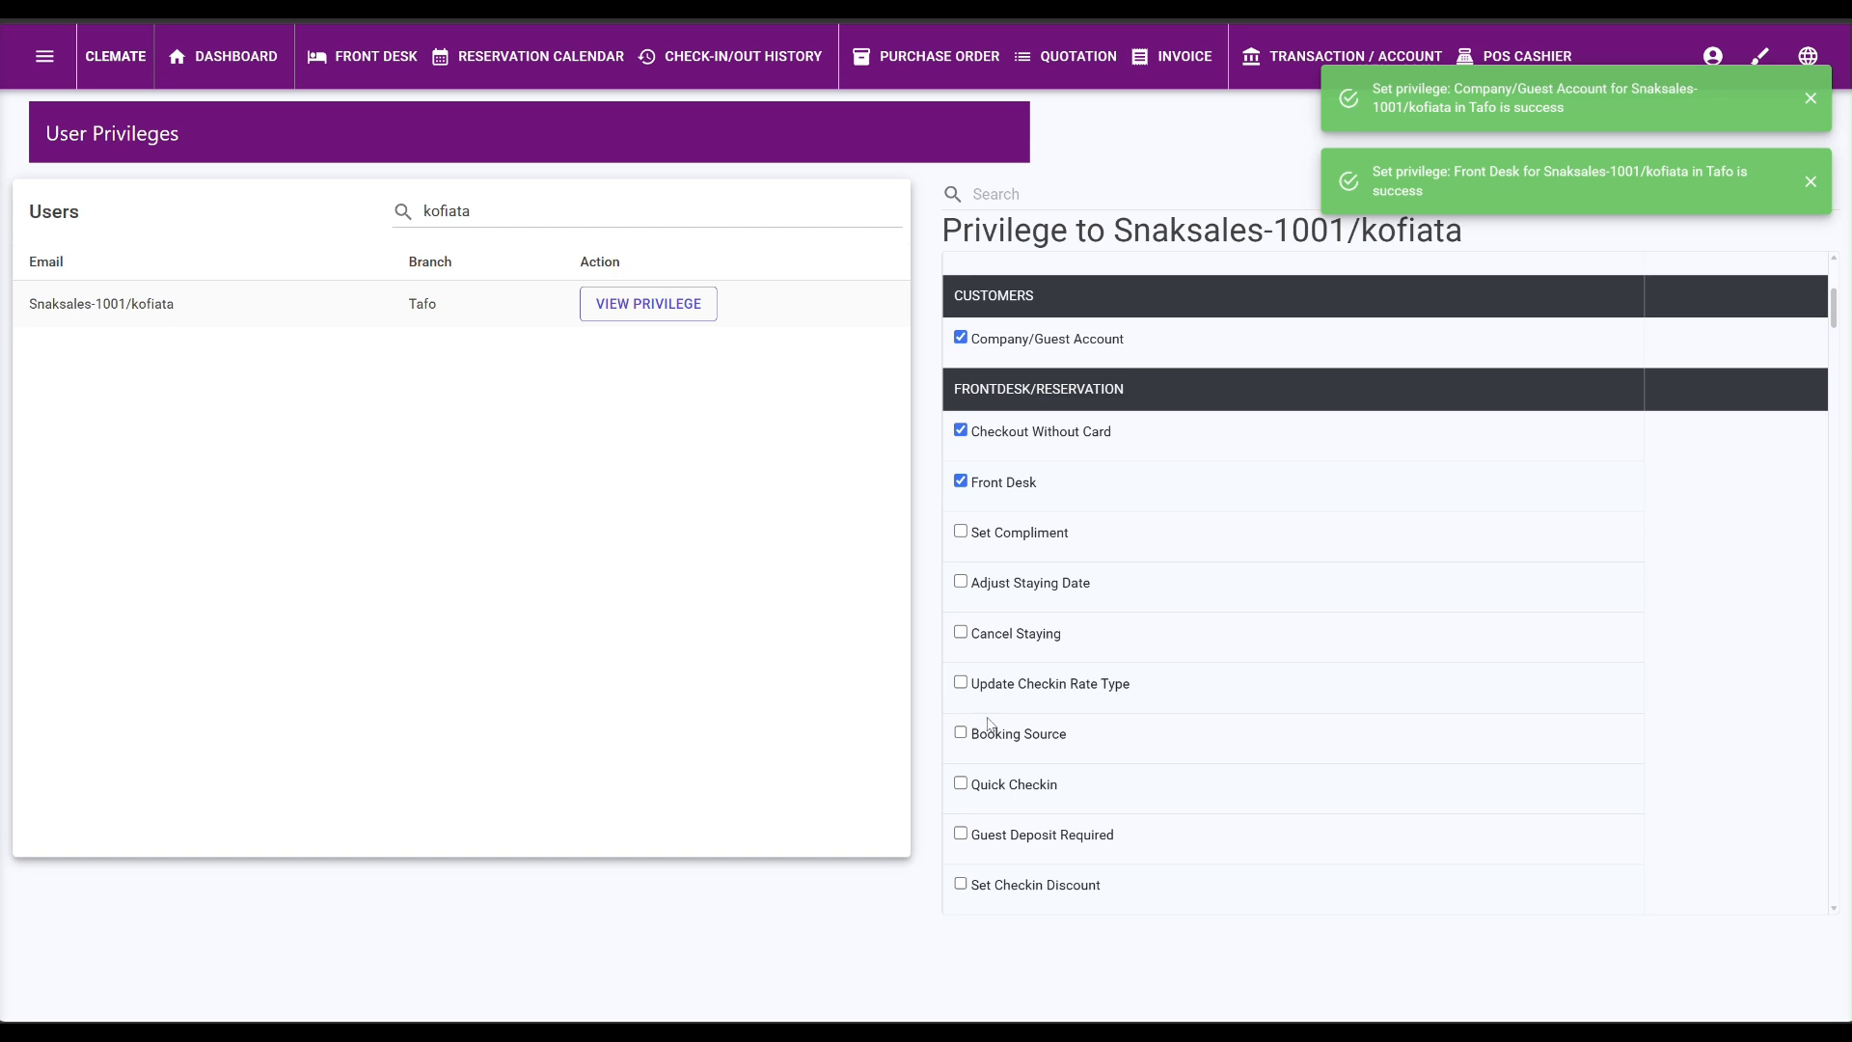
left_click(960, 732)
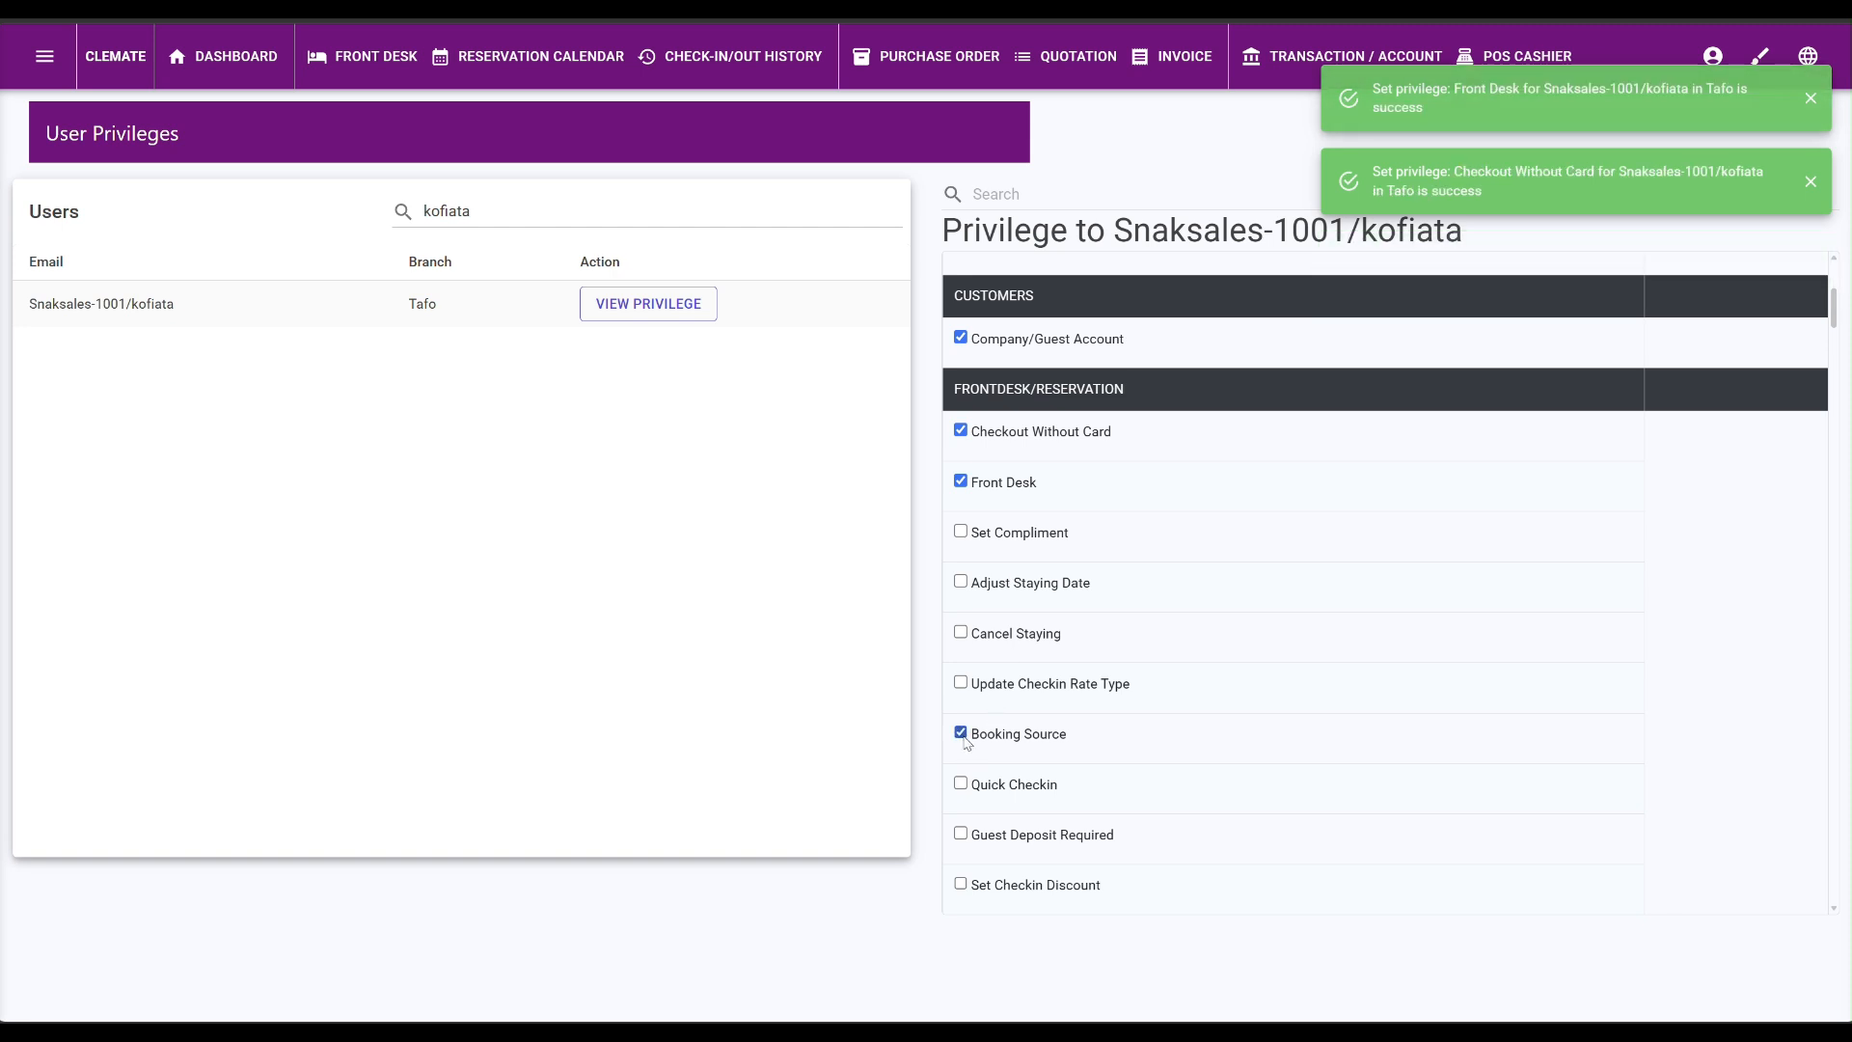
left_click(960, 783)
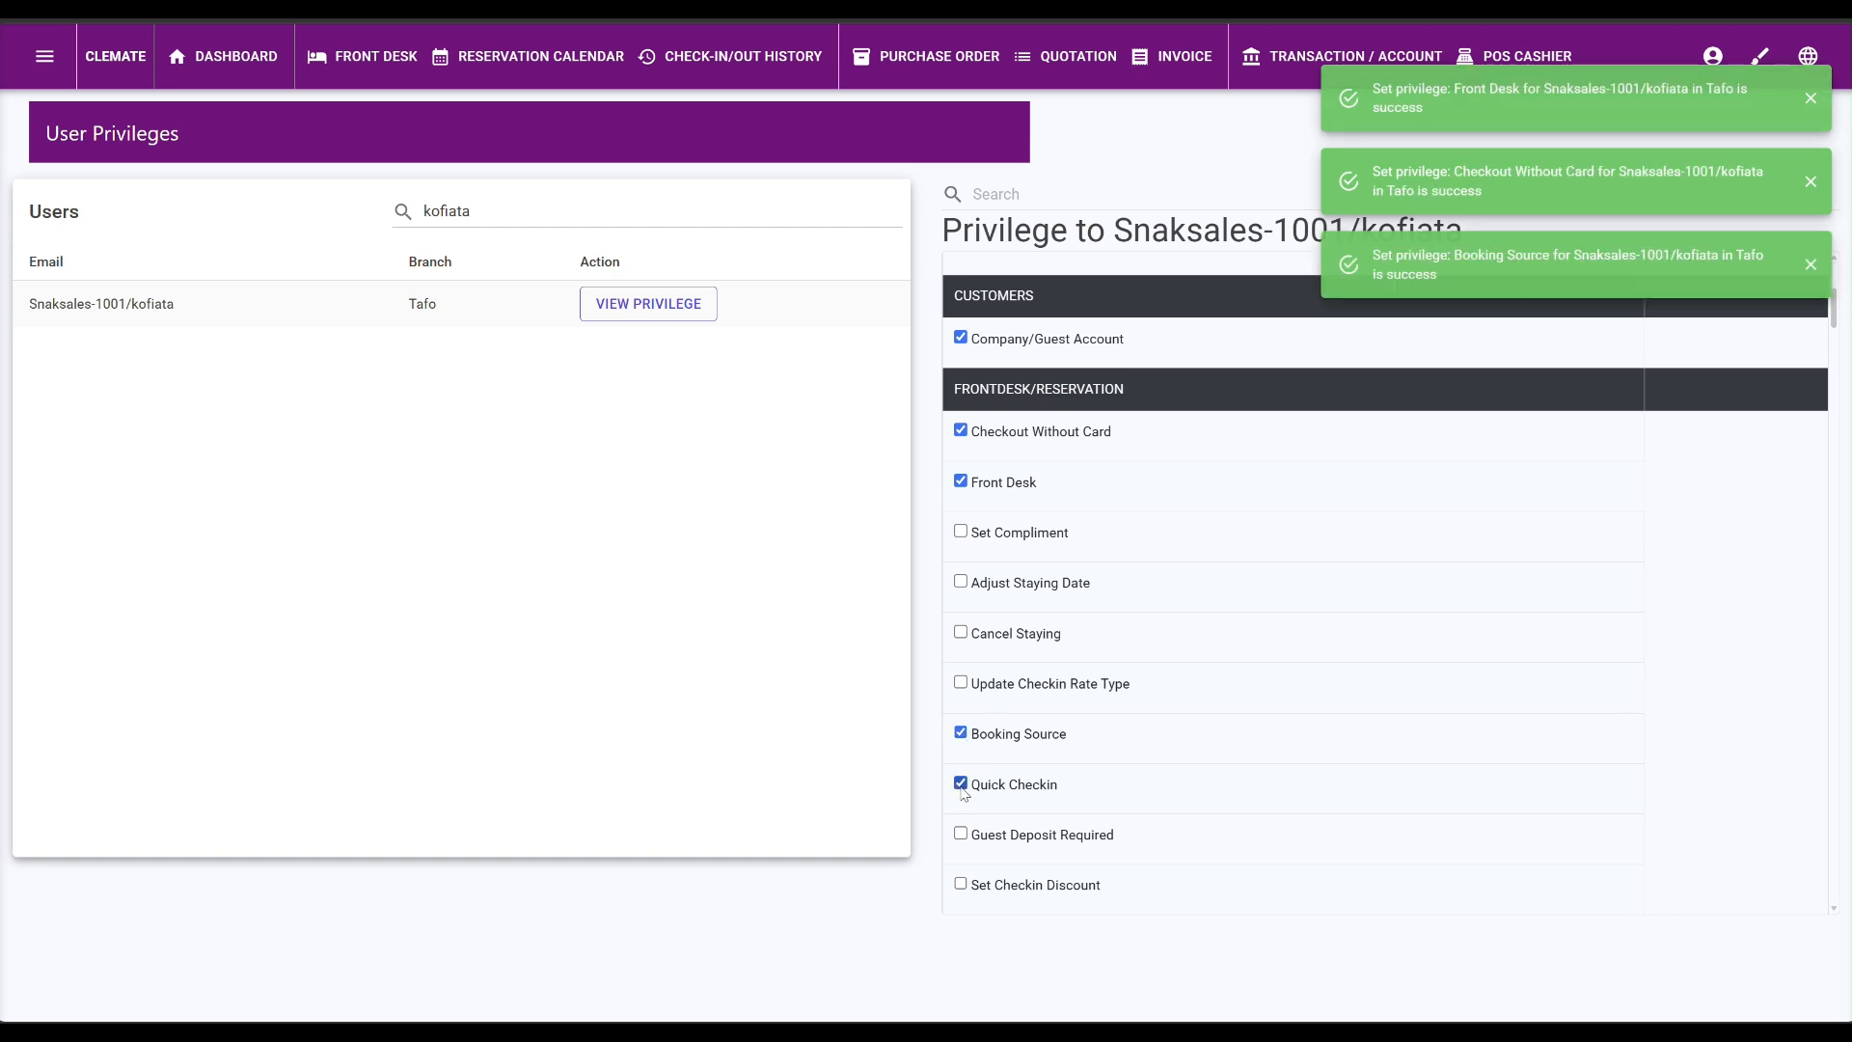
scroll(967, 853, "down", 1)
left_click(960, 781)
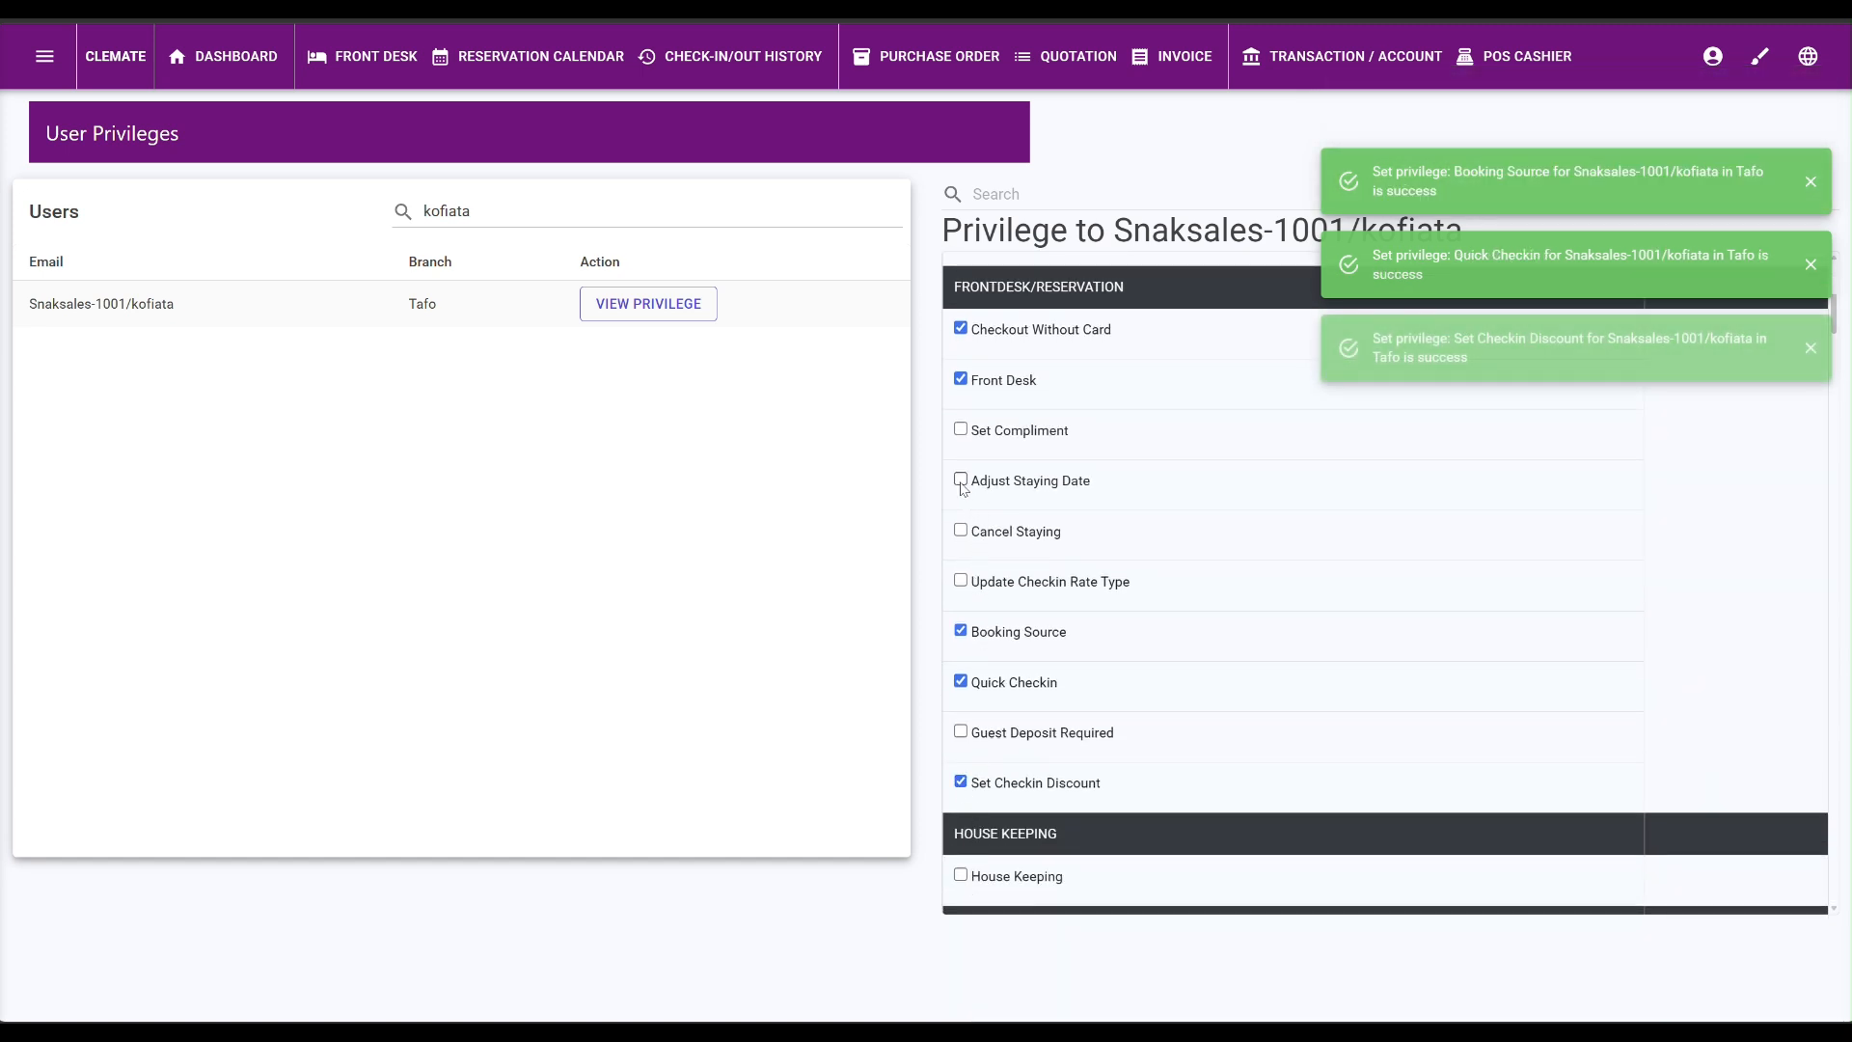
left_click(961, 432)
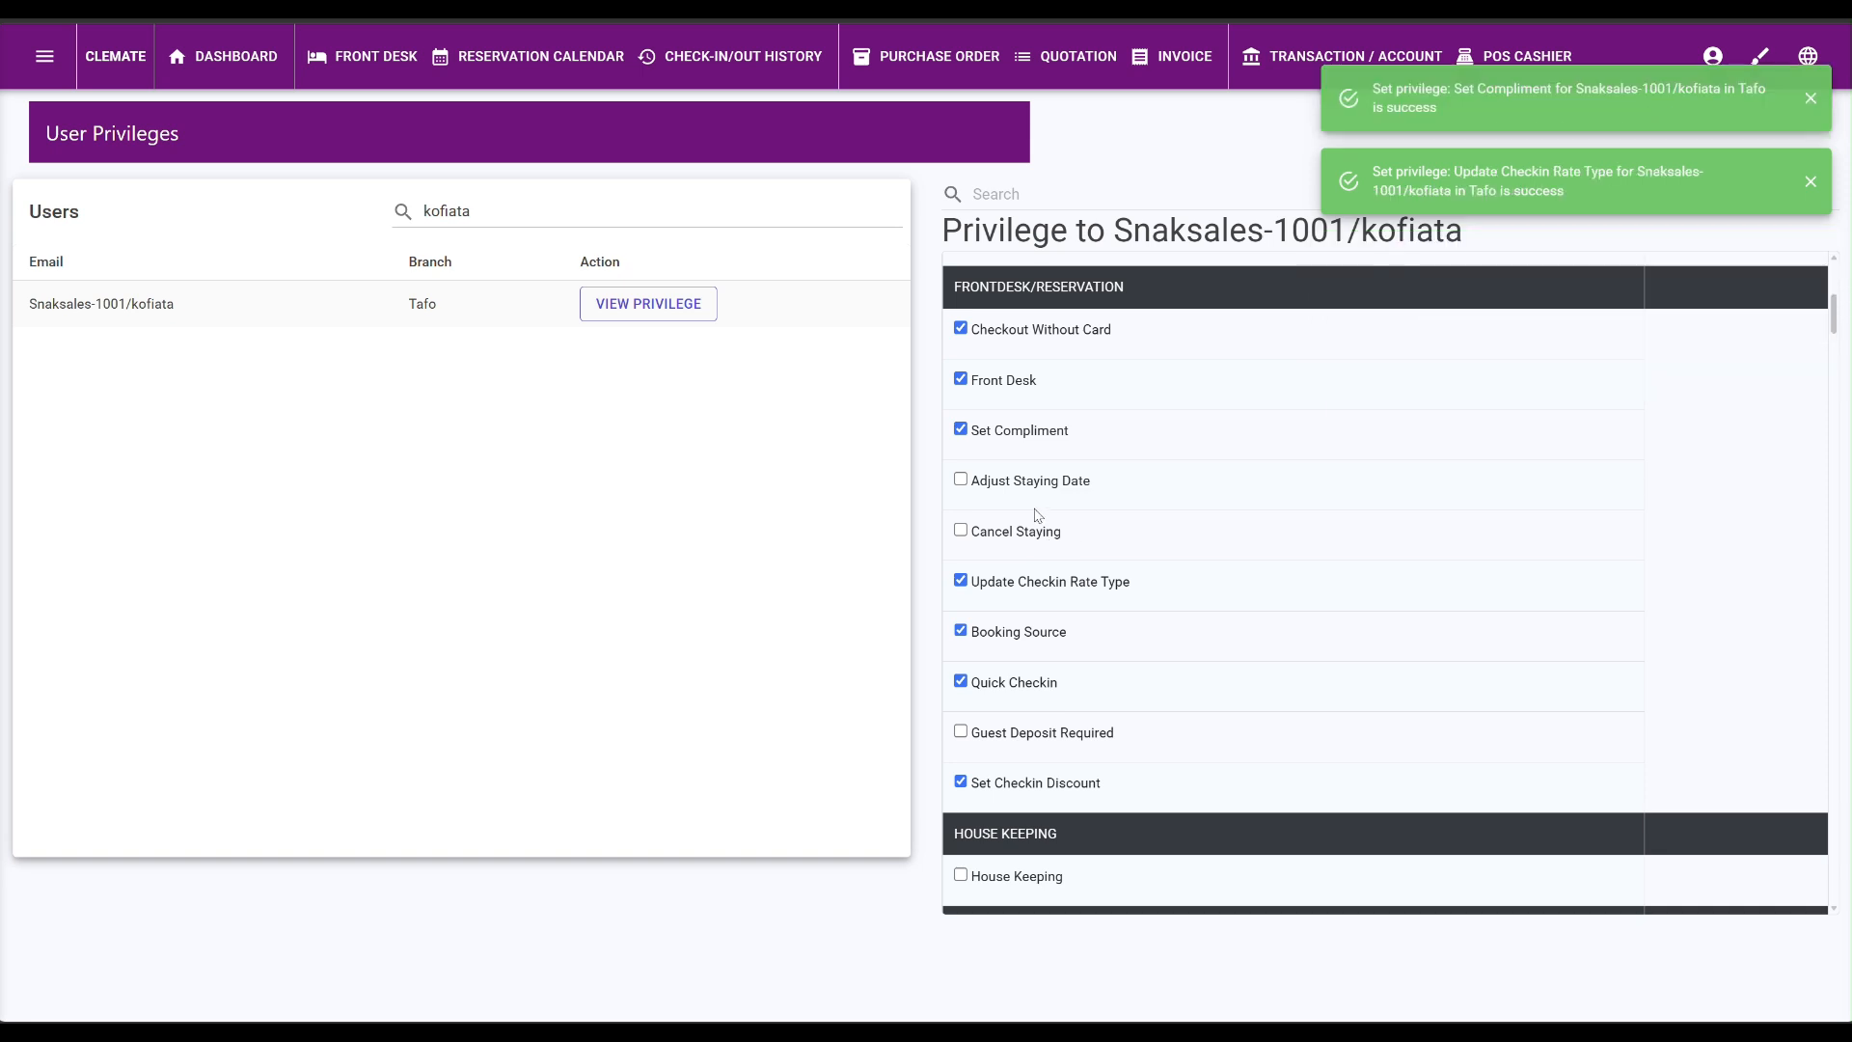
scroll(1077, 730, "down", 3)
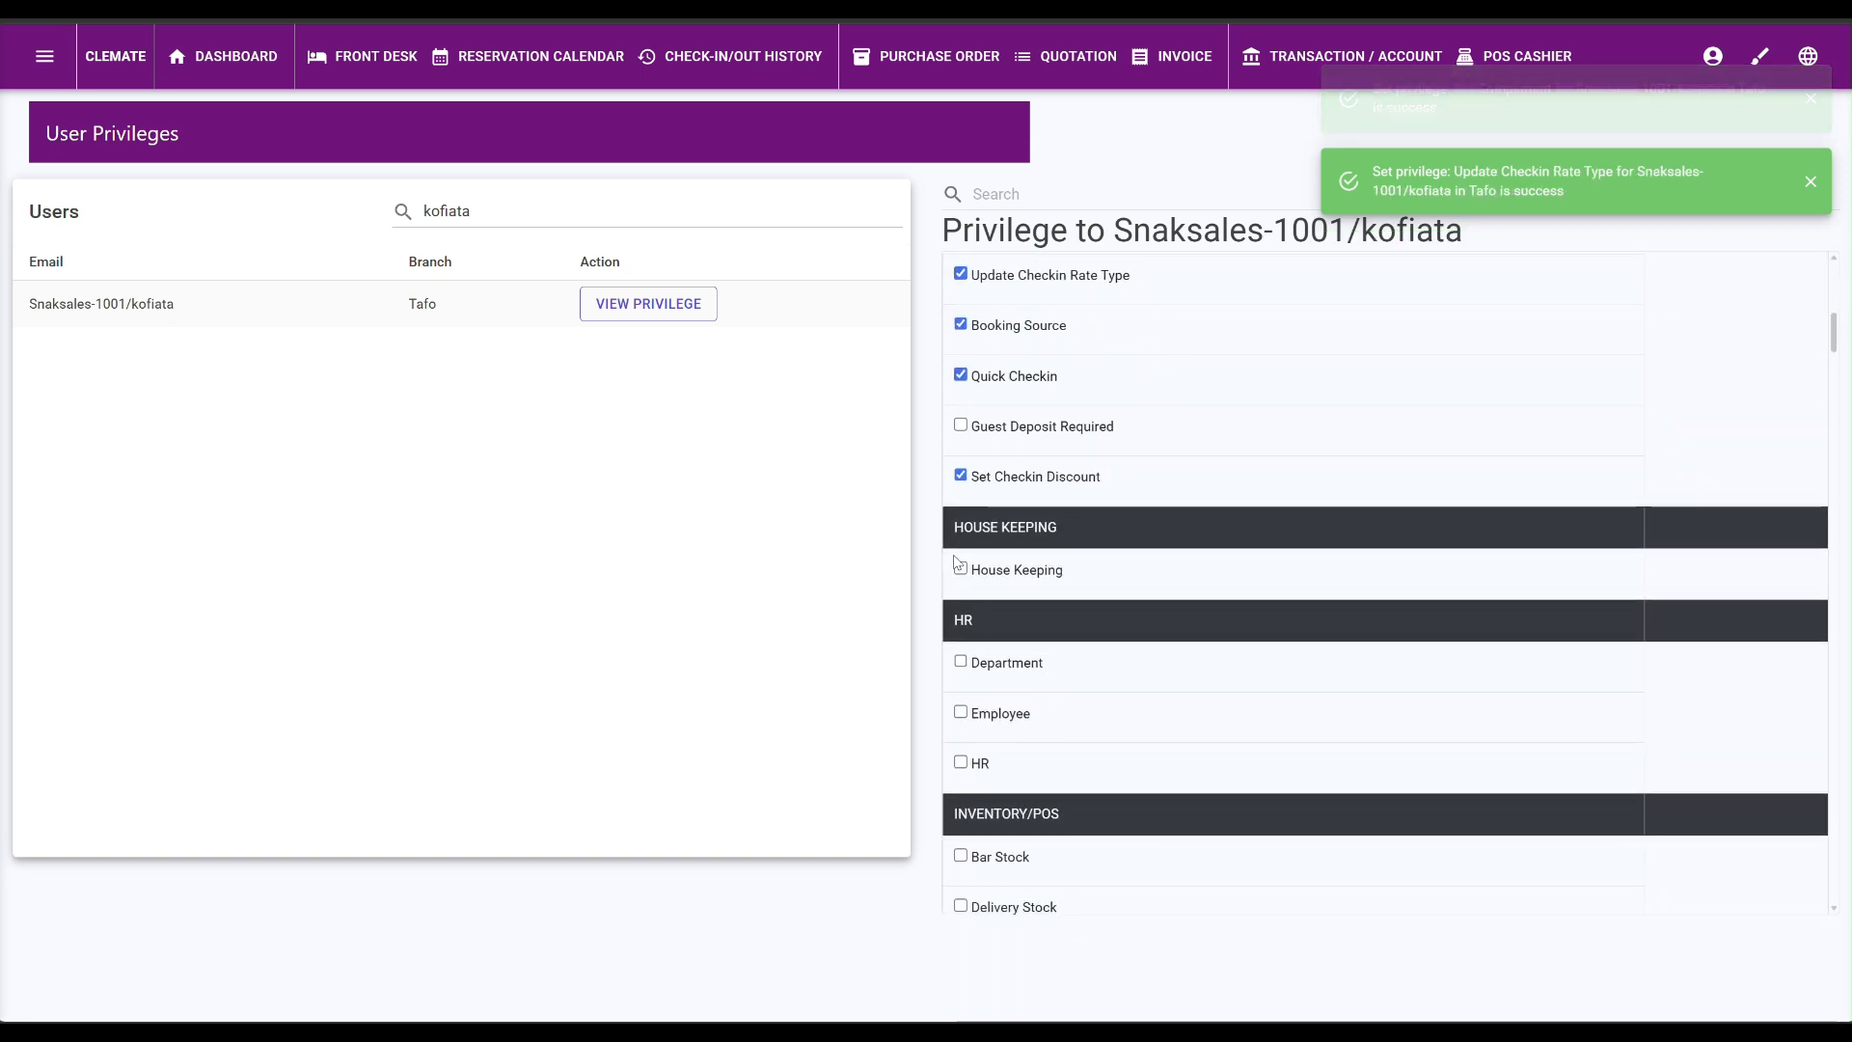
Grant the Department, HR and Shop Stock privileges.
left_click(961, 661)
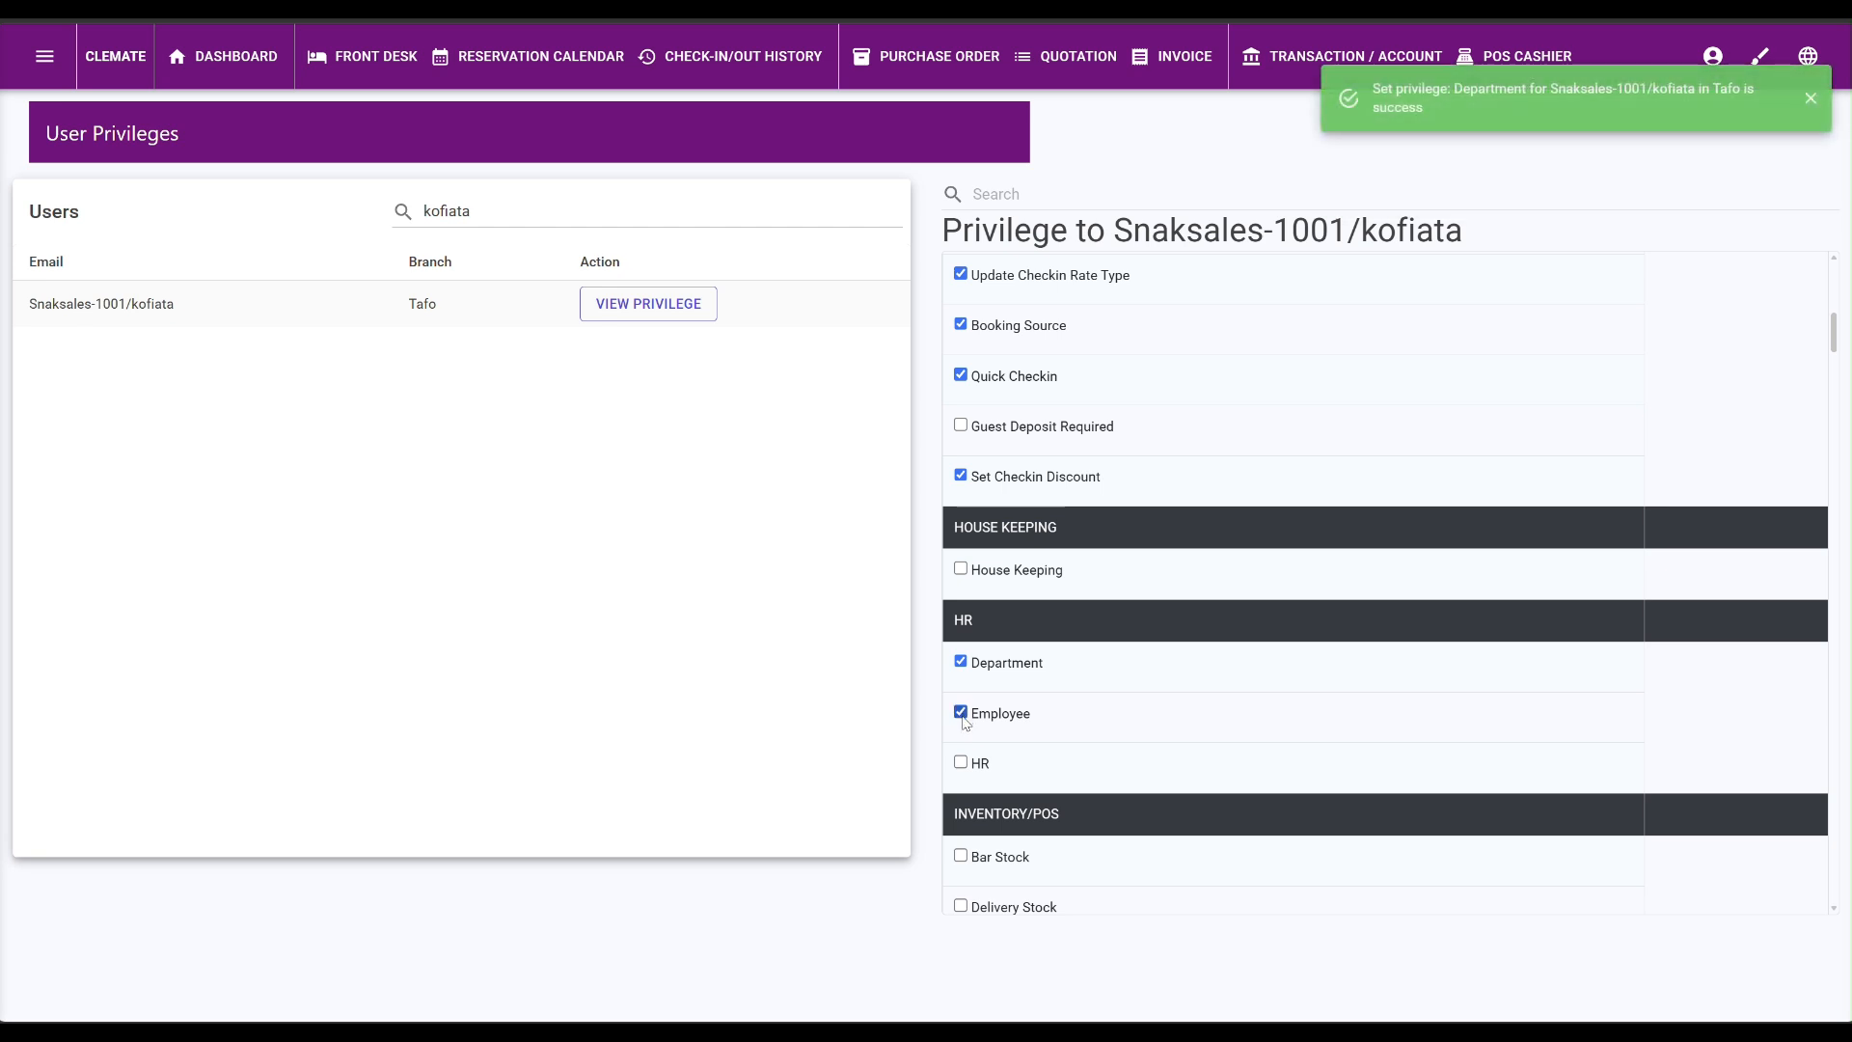
left_click(961, 762)
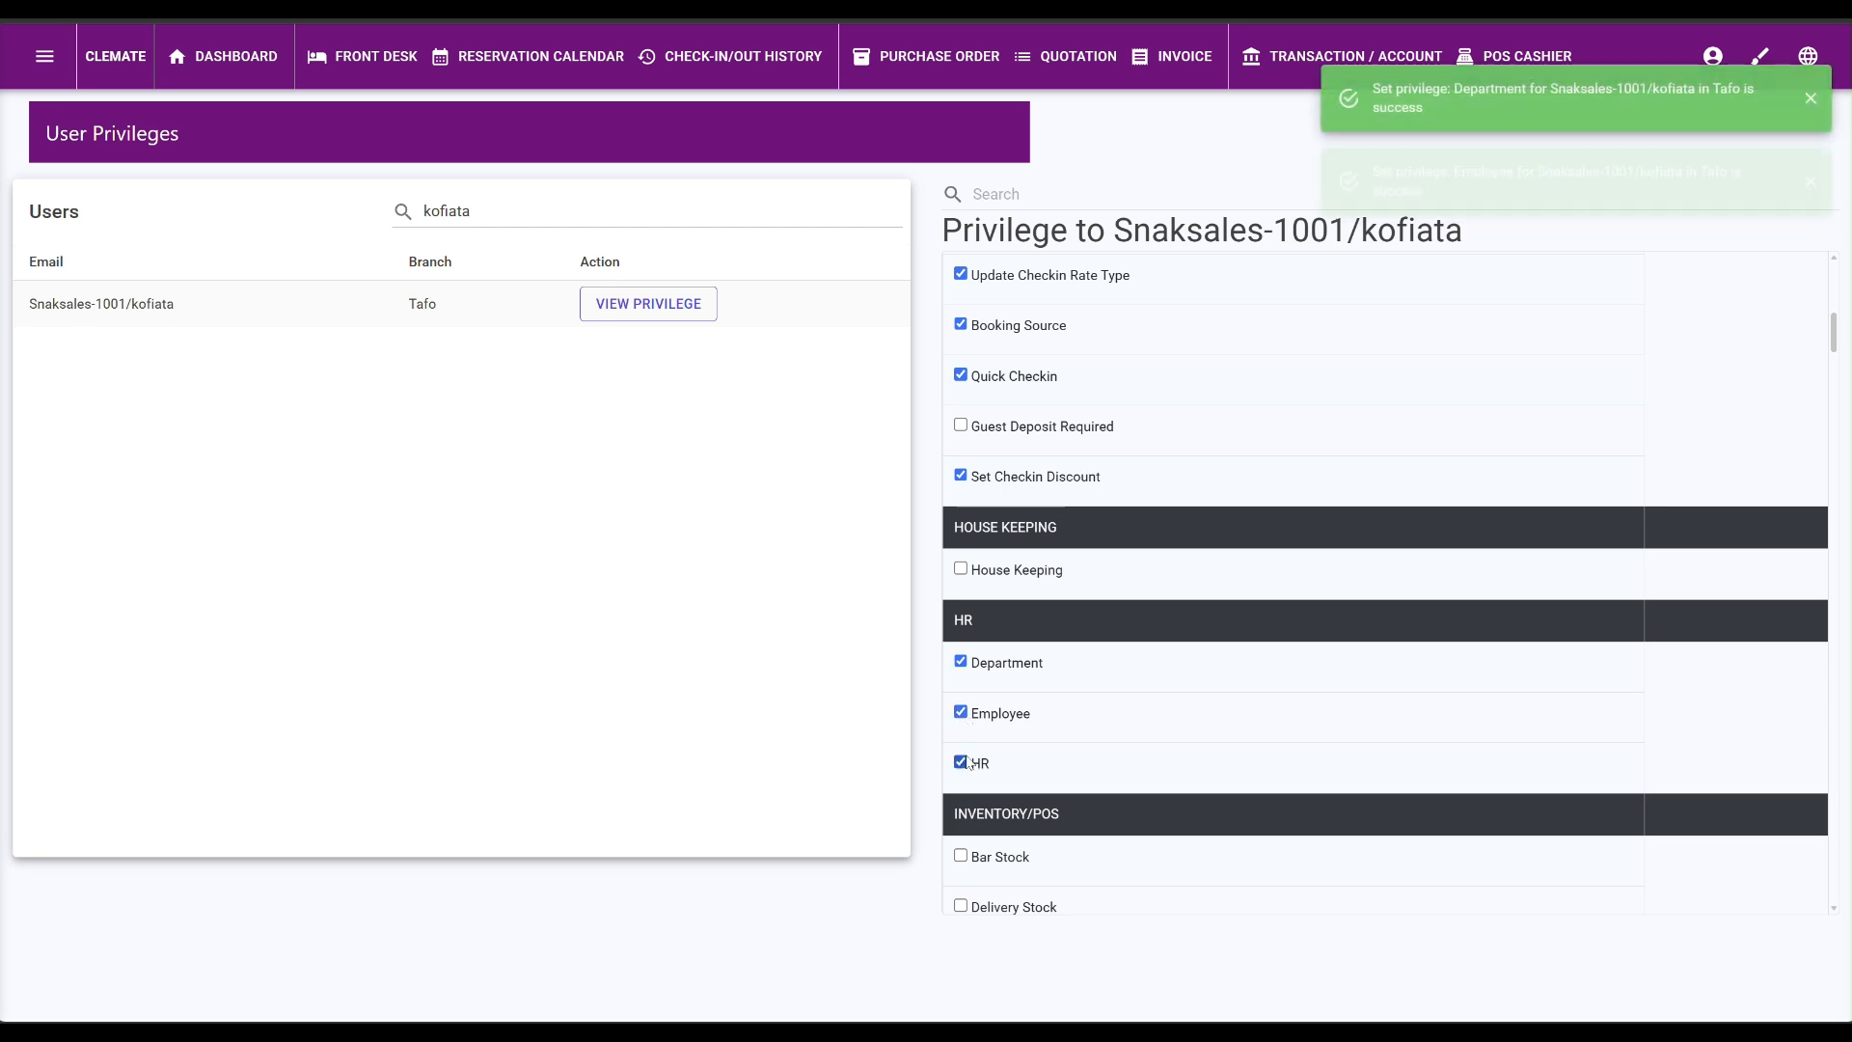
scroll(1041, 698, "down", 3)
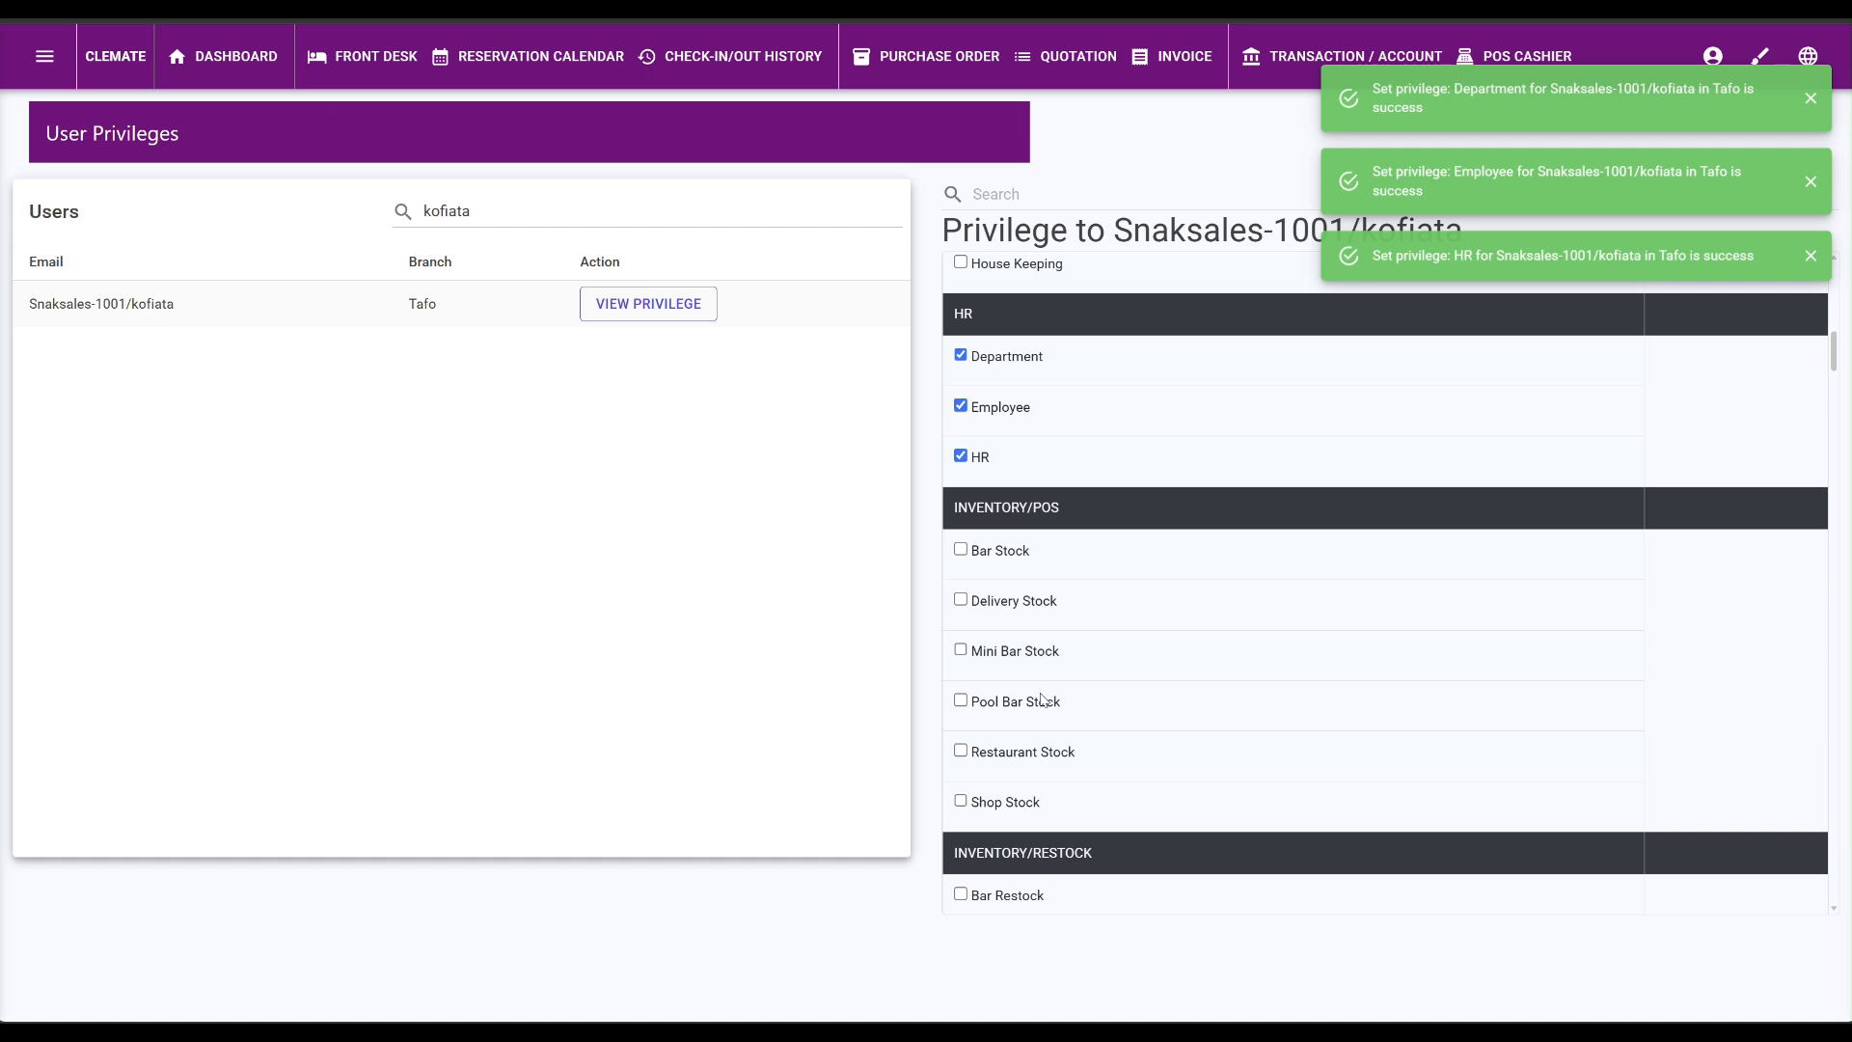
left_click(963, 801)
scroll(1024, 810, "down", 4)
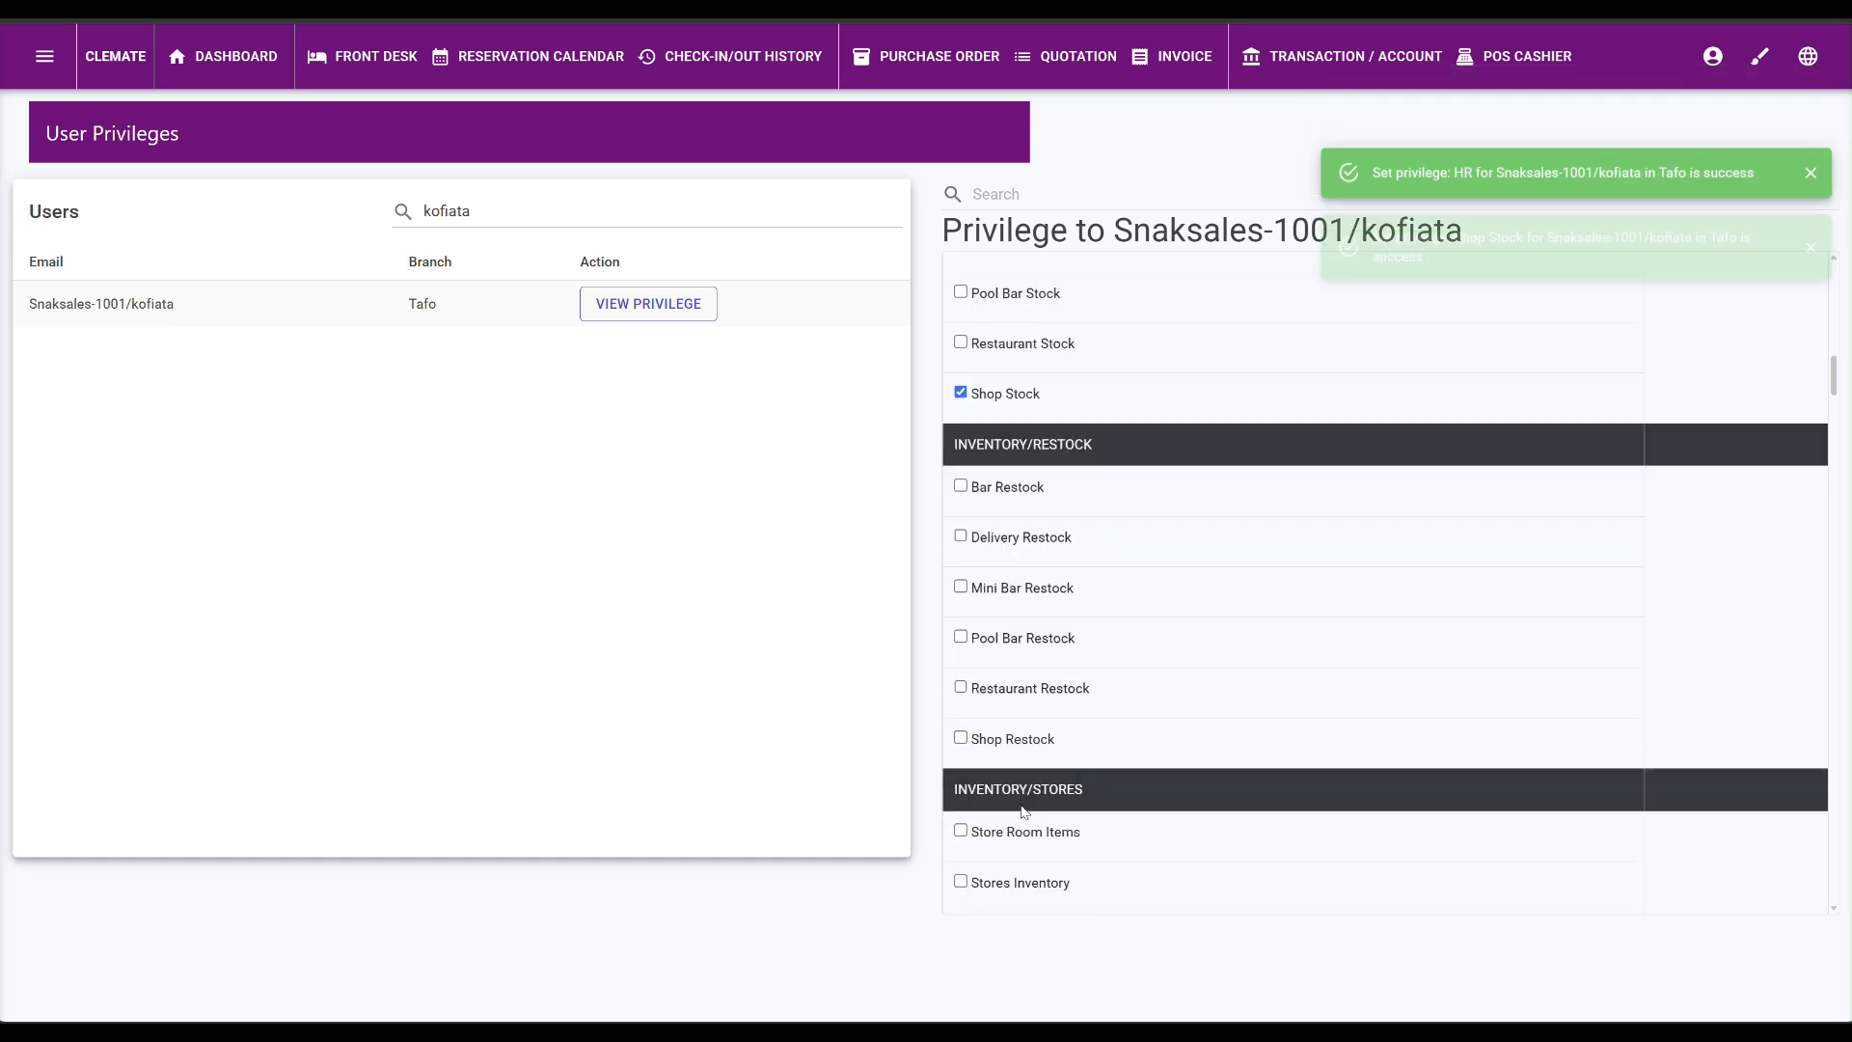
scroll(1024, 771, "up", 3)
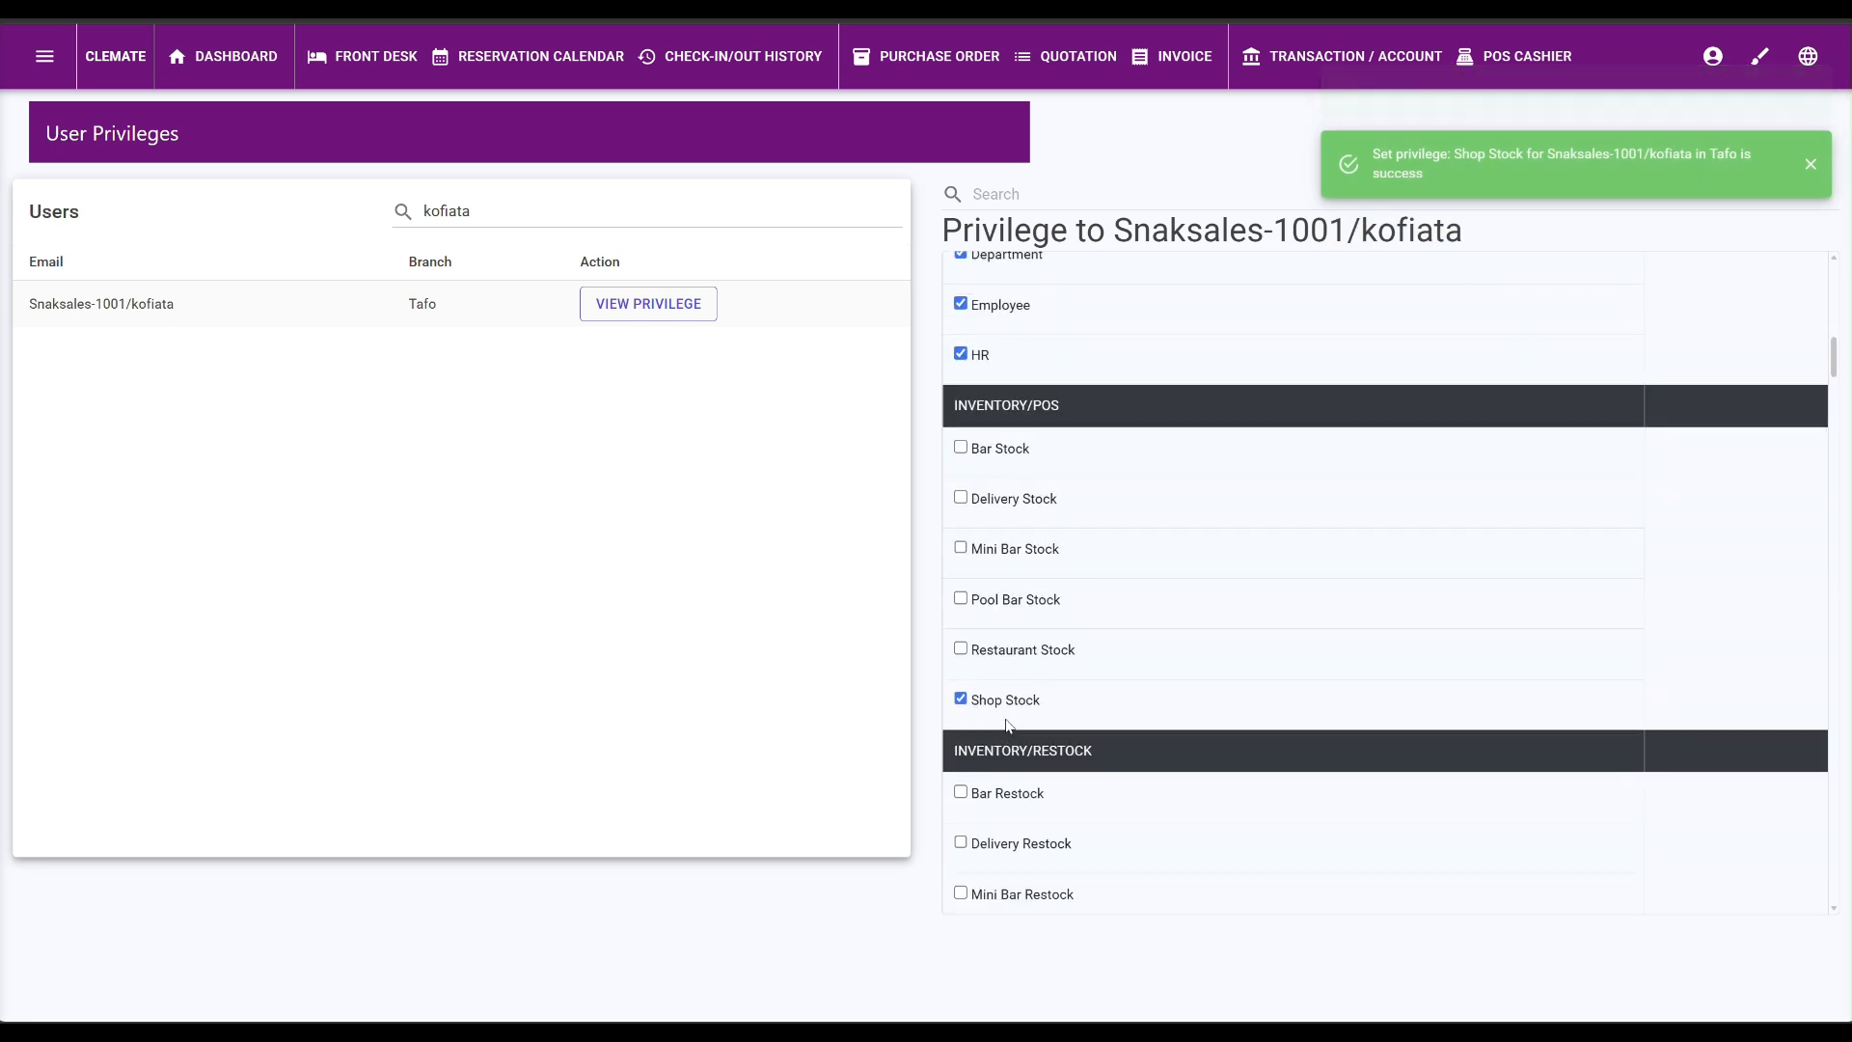
scroll(994, 714, "down", 3)
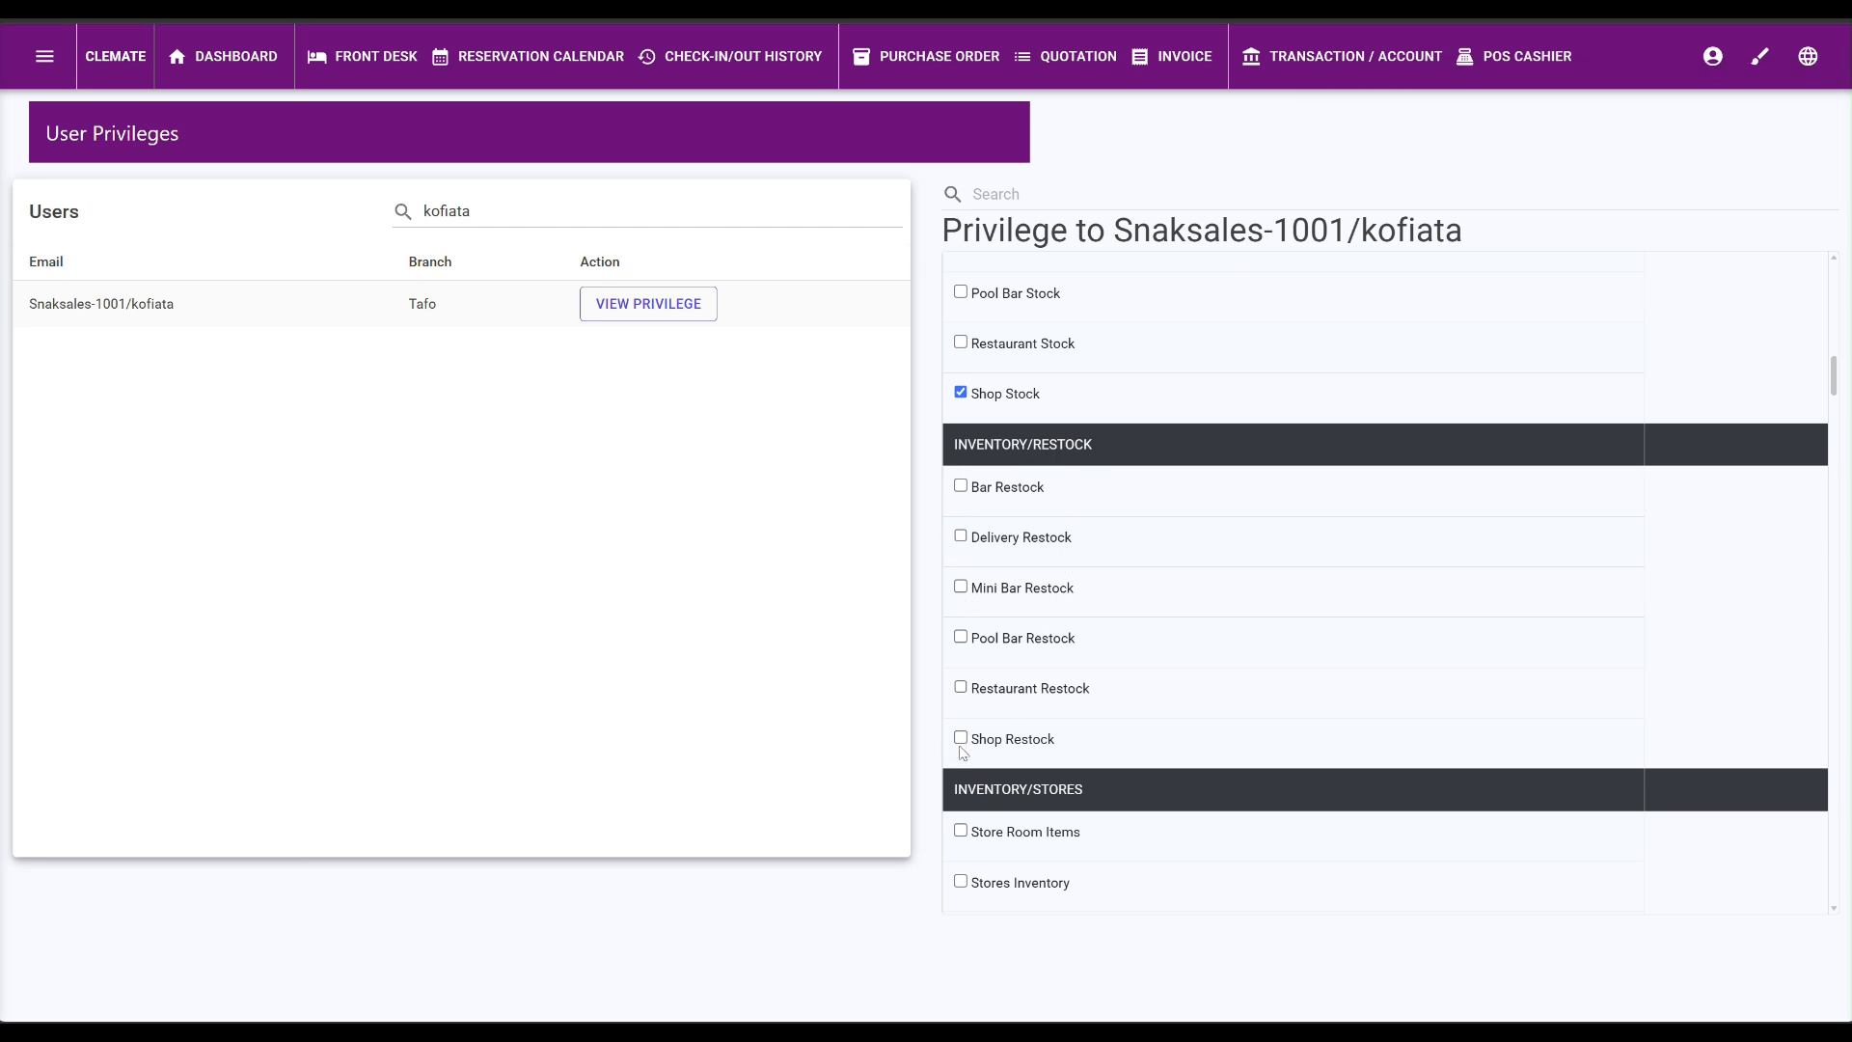
scroll(974, 748, "down", 4)
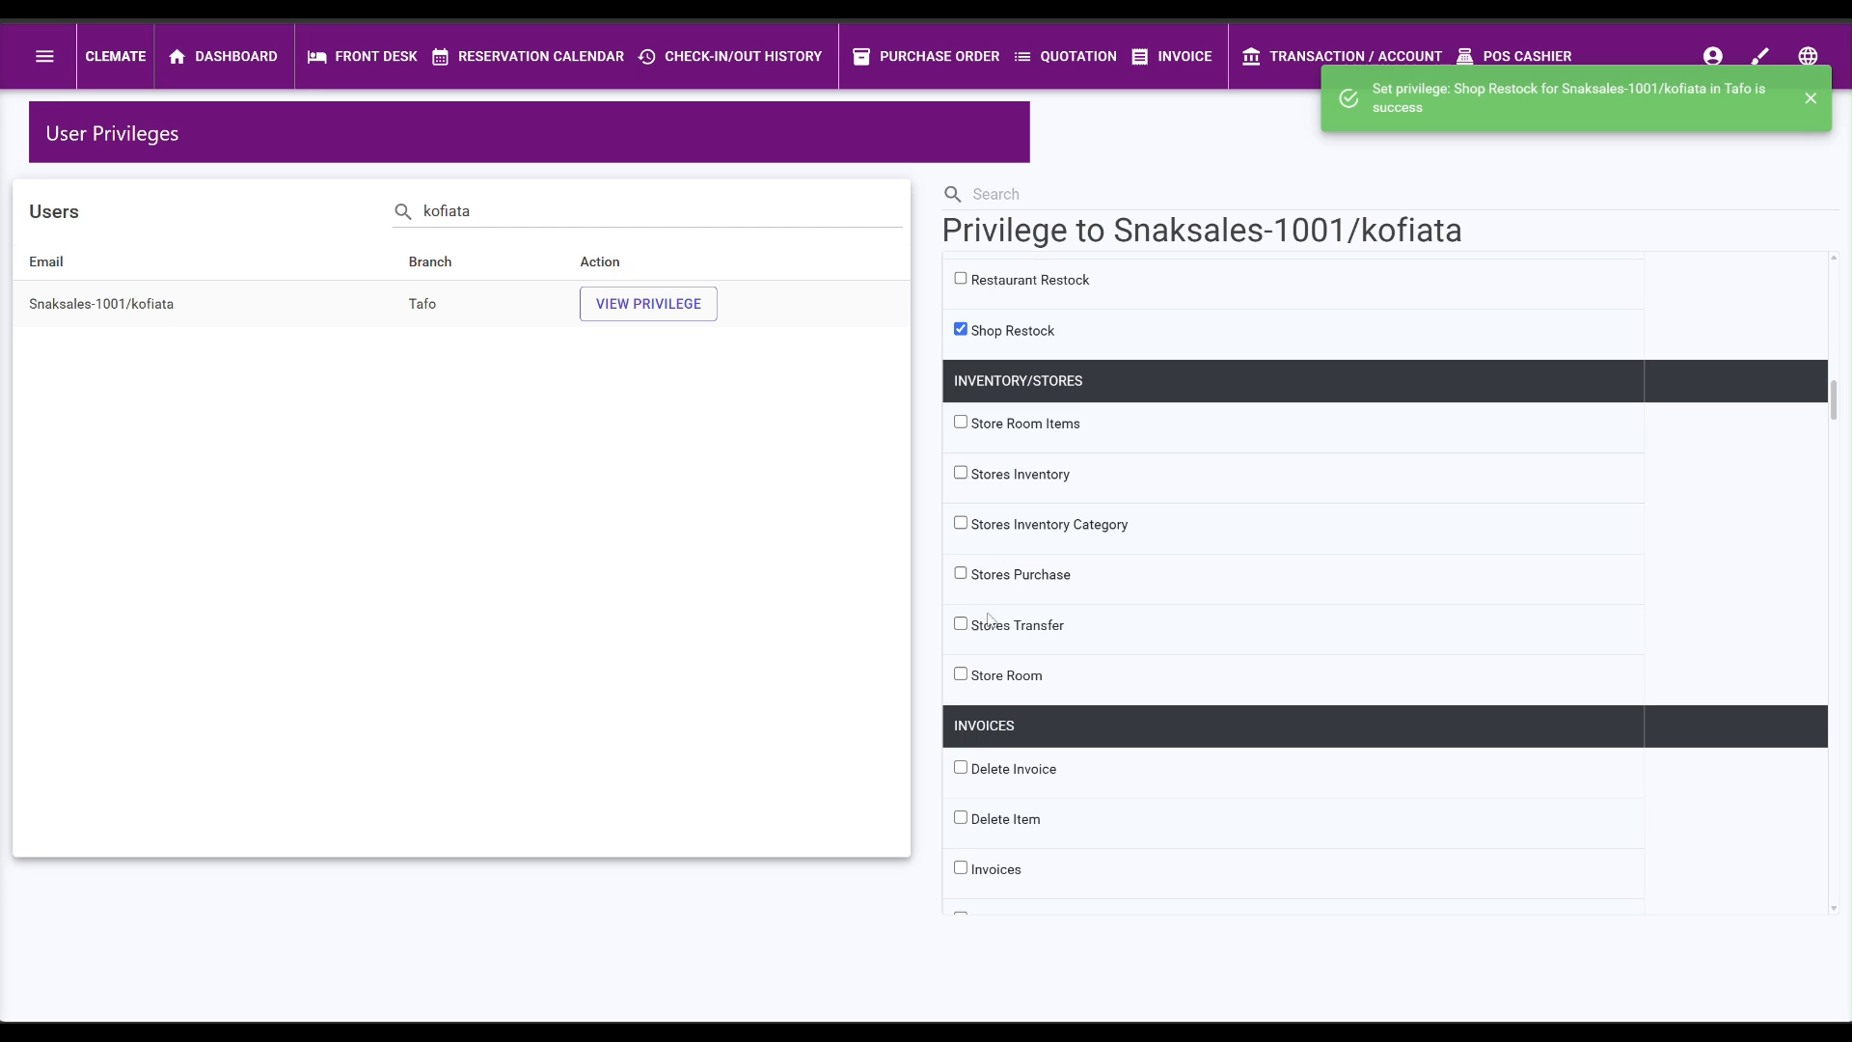
scroll(1061, 530, "down", 3)
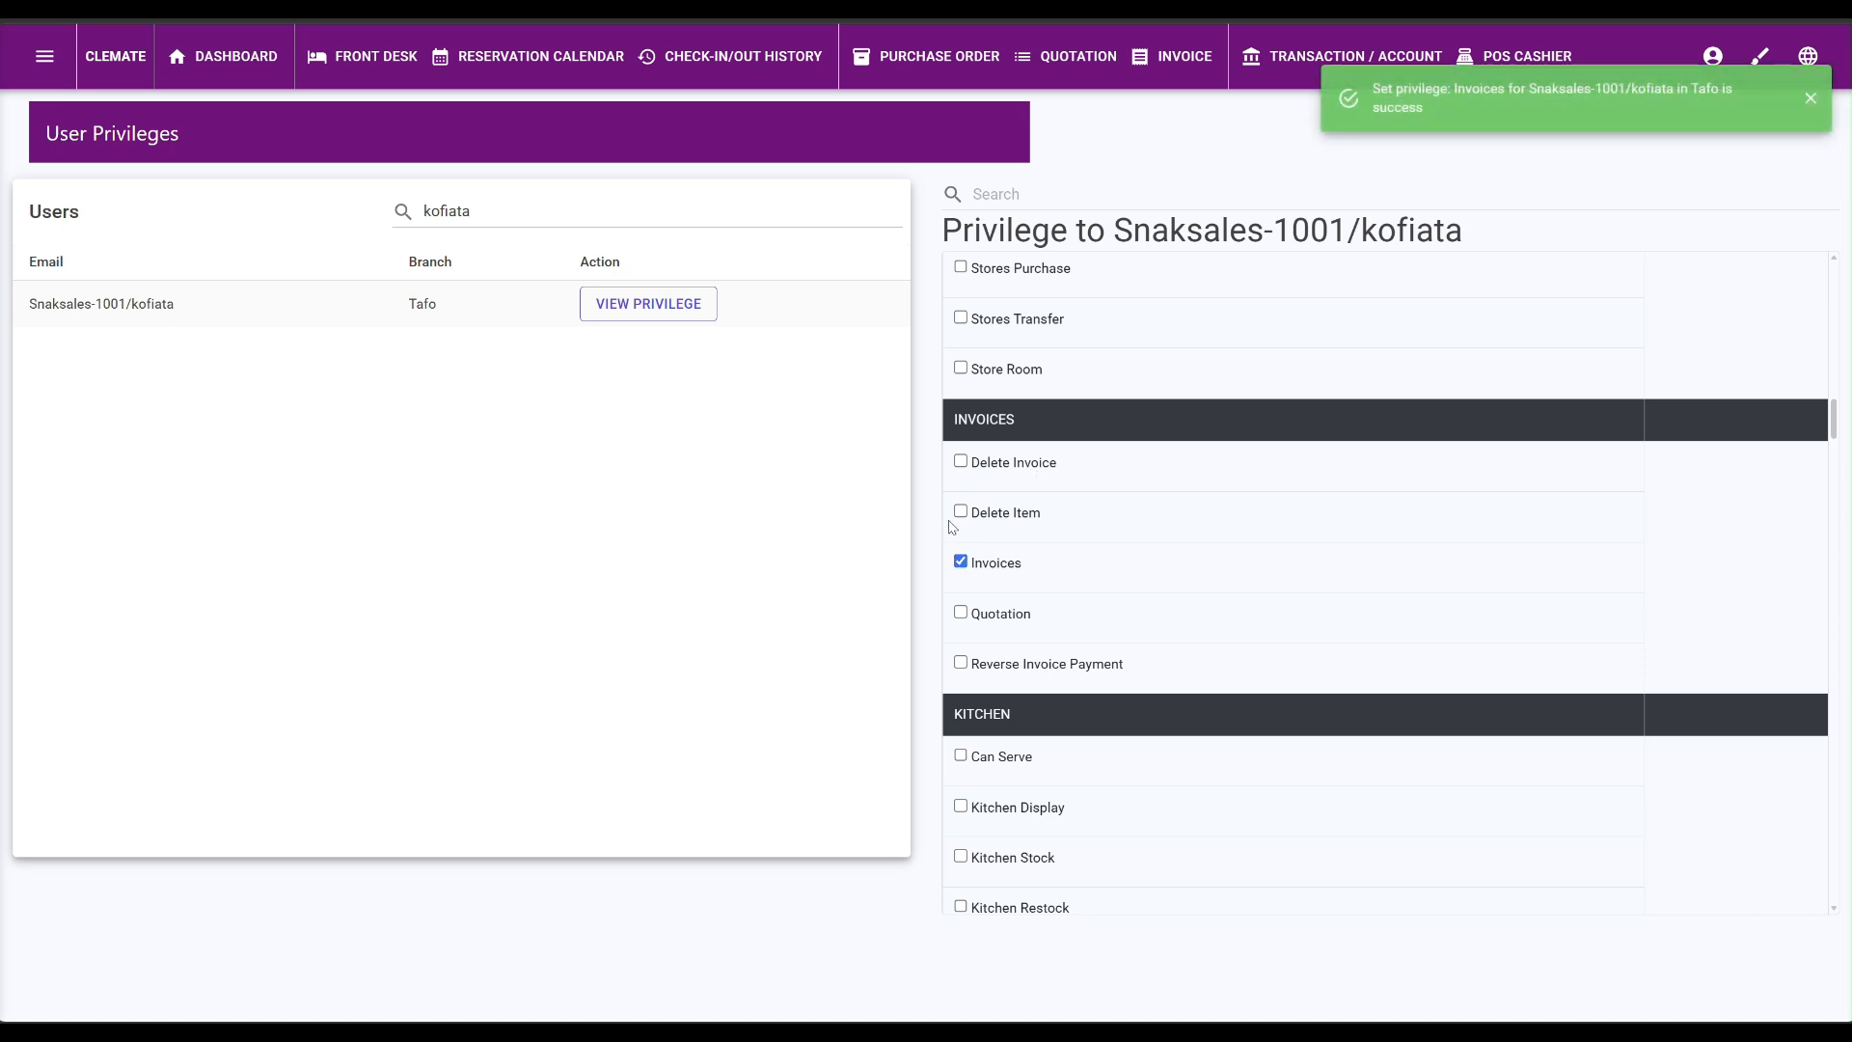
Grant Quotation, Create PO and View PO Draft, Pending, Approved, Payable and Paid privileges.
left_click(962, 616)
scroll(1031, 734, "down", 3)
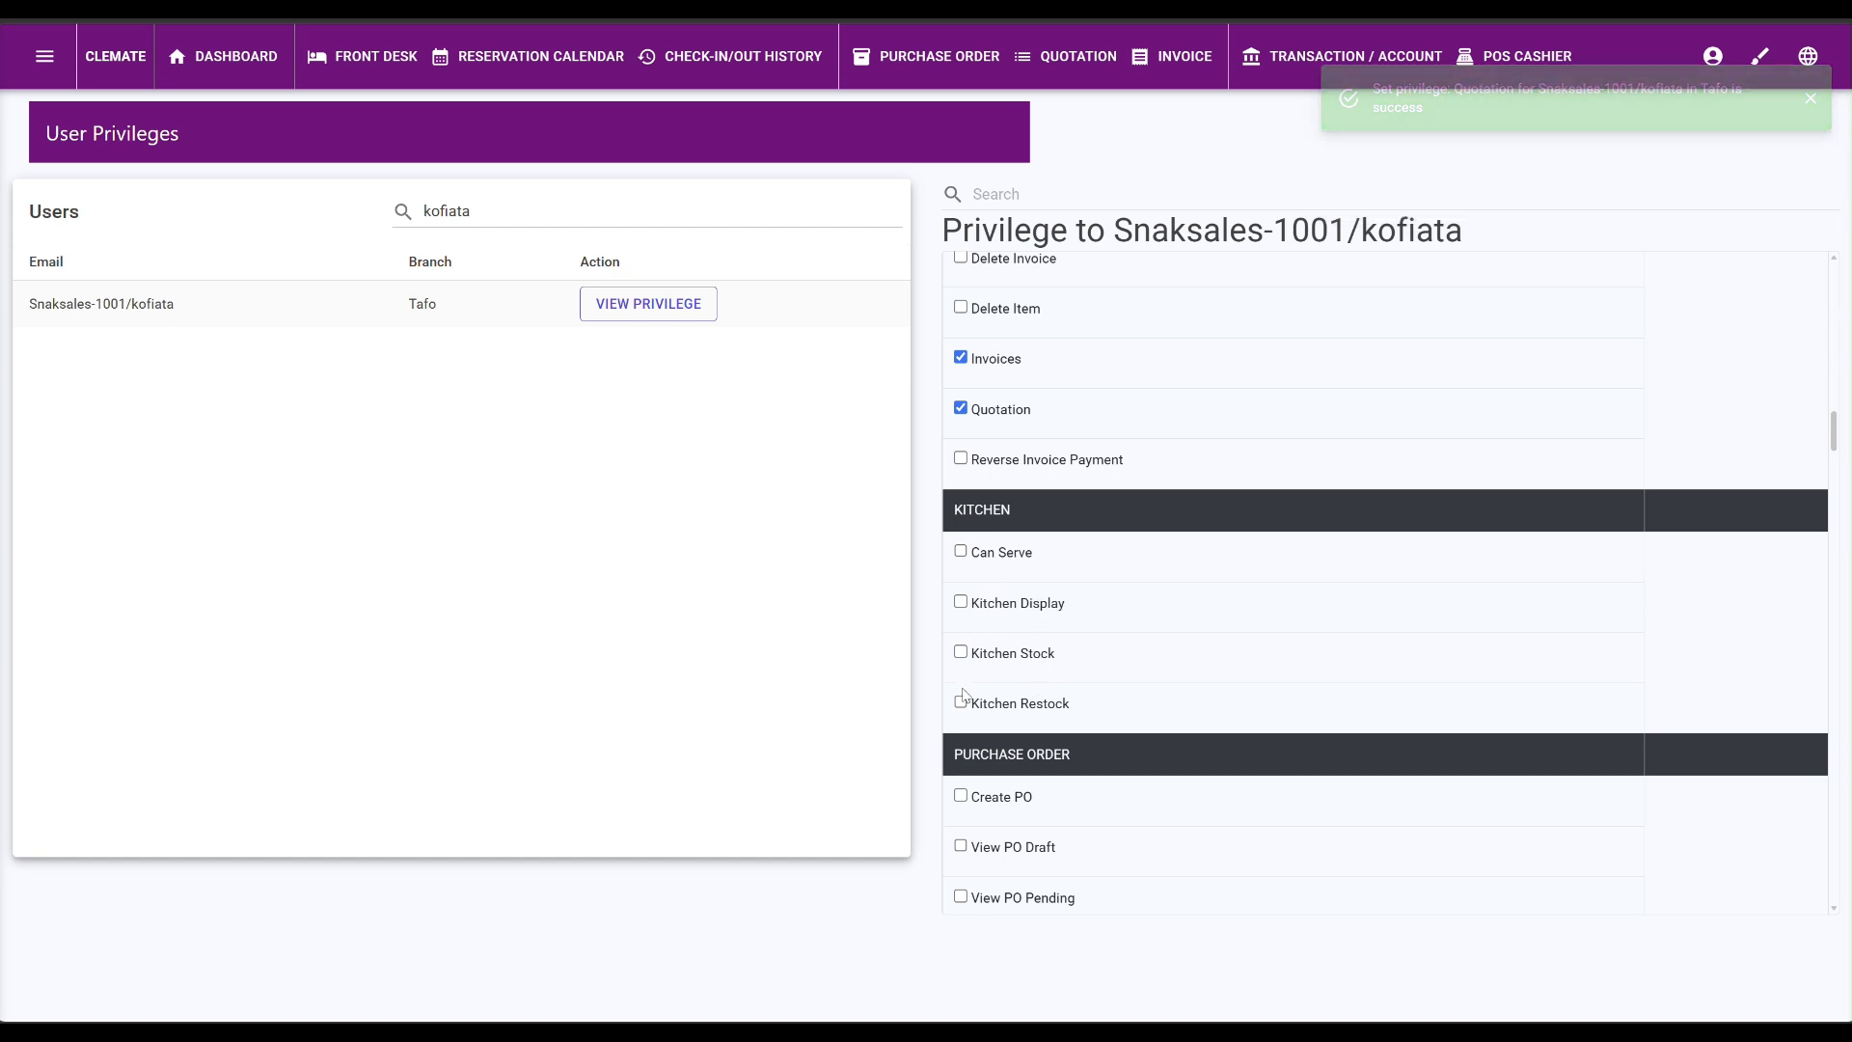
scroll(1006, 709, "down", 1)
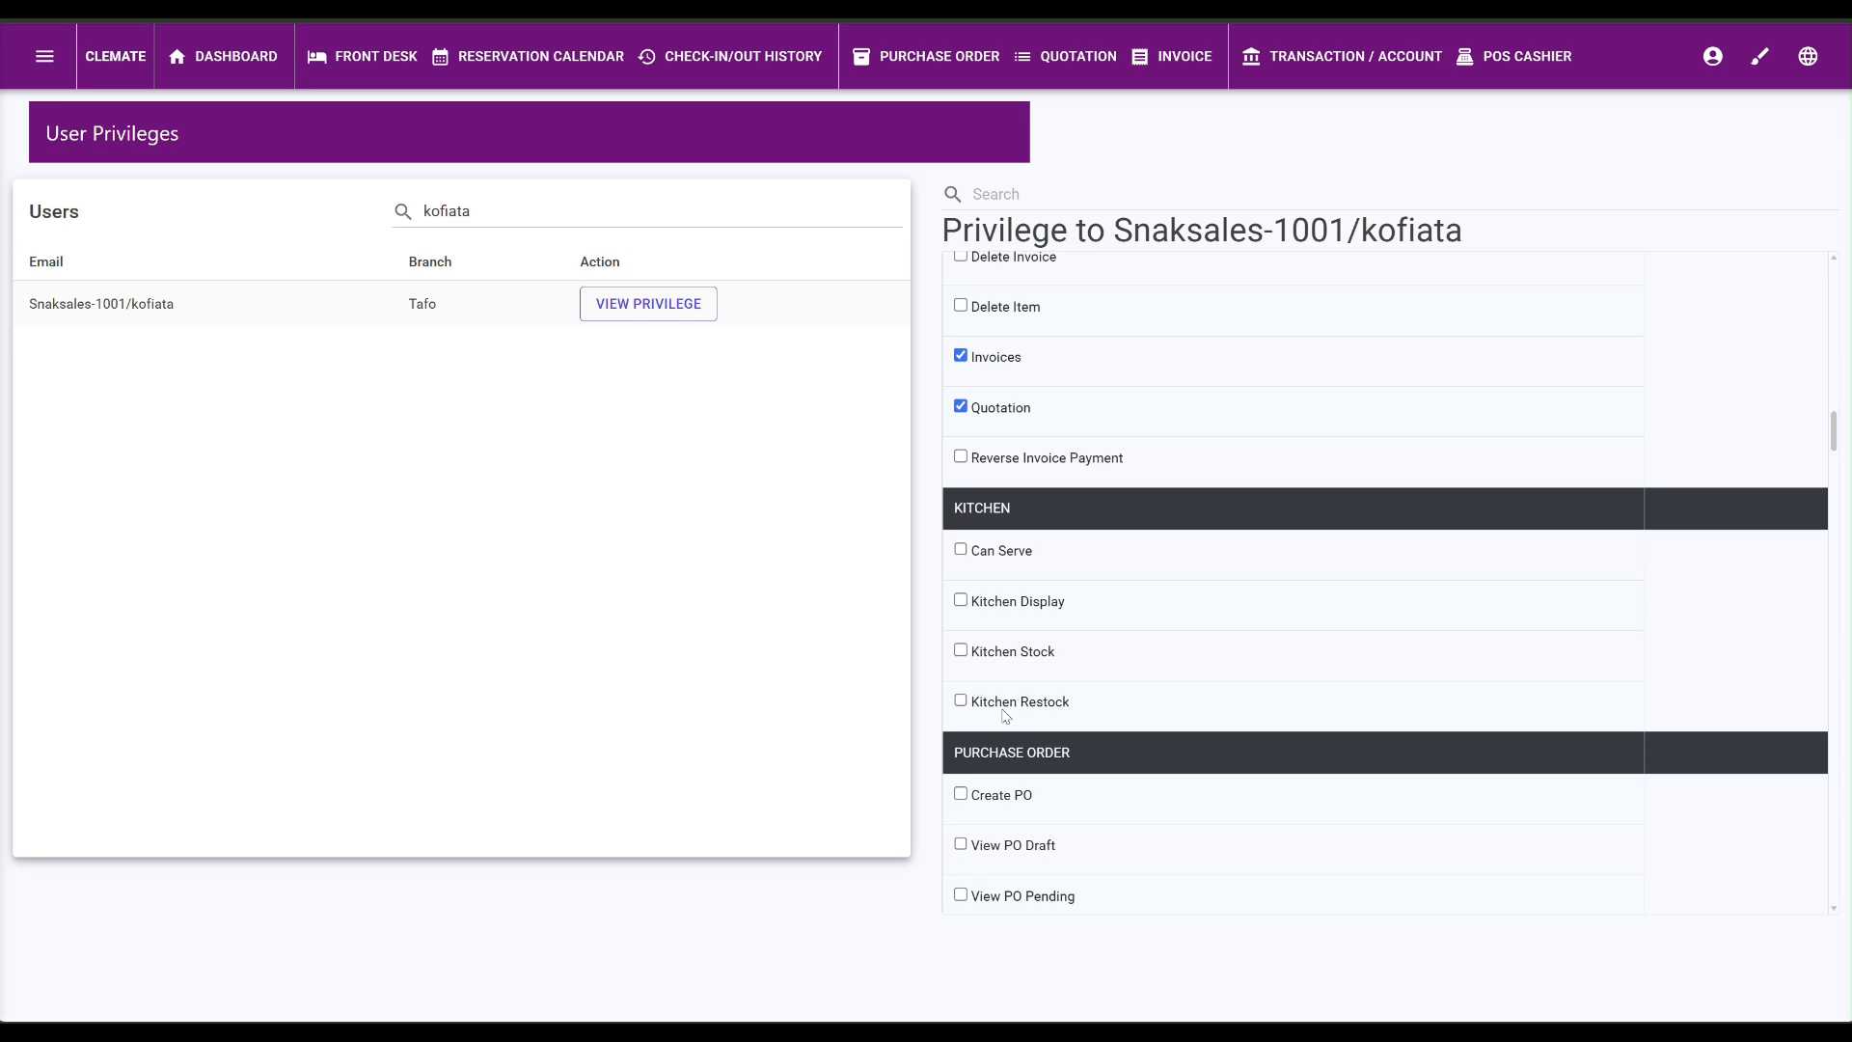
scroll(1006, 716, "down", 4)
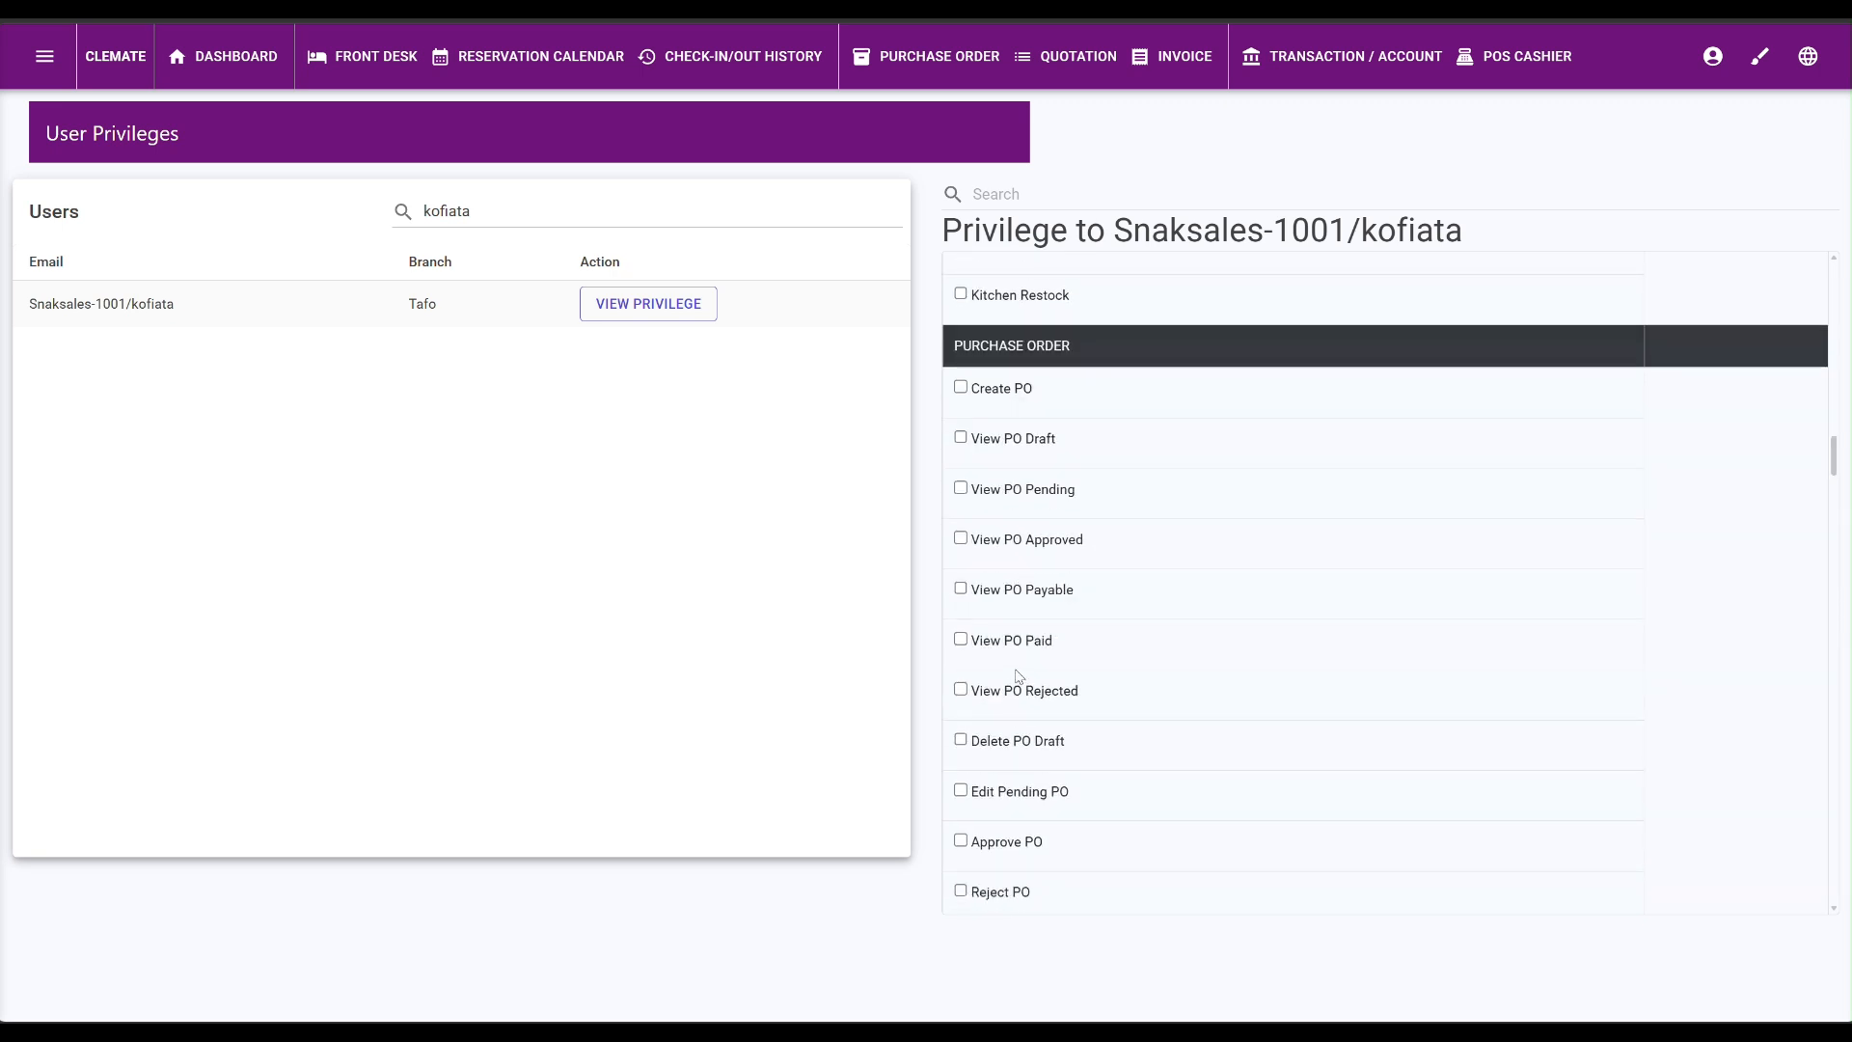
left_click(961, 389)
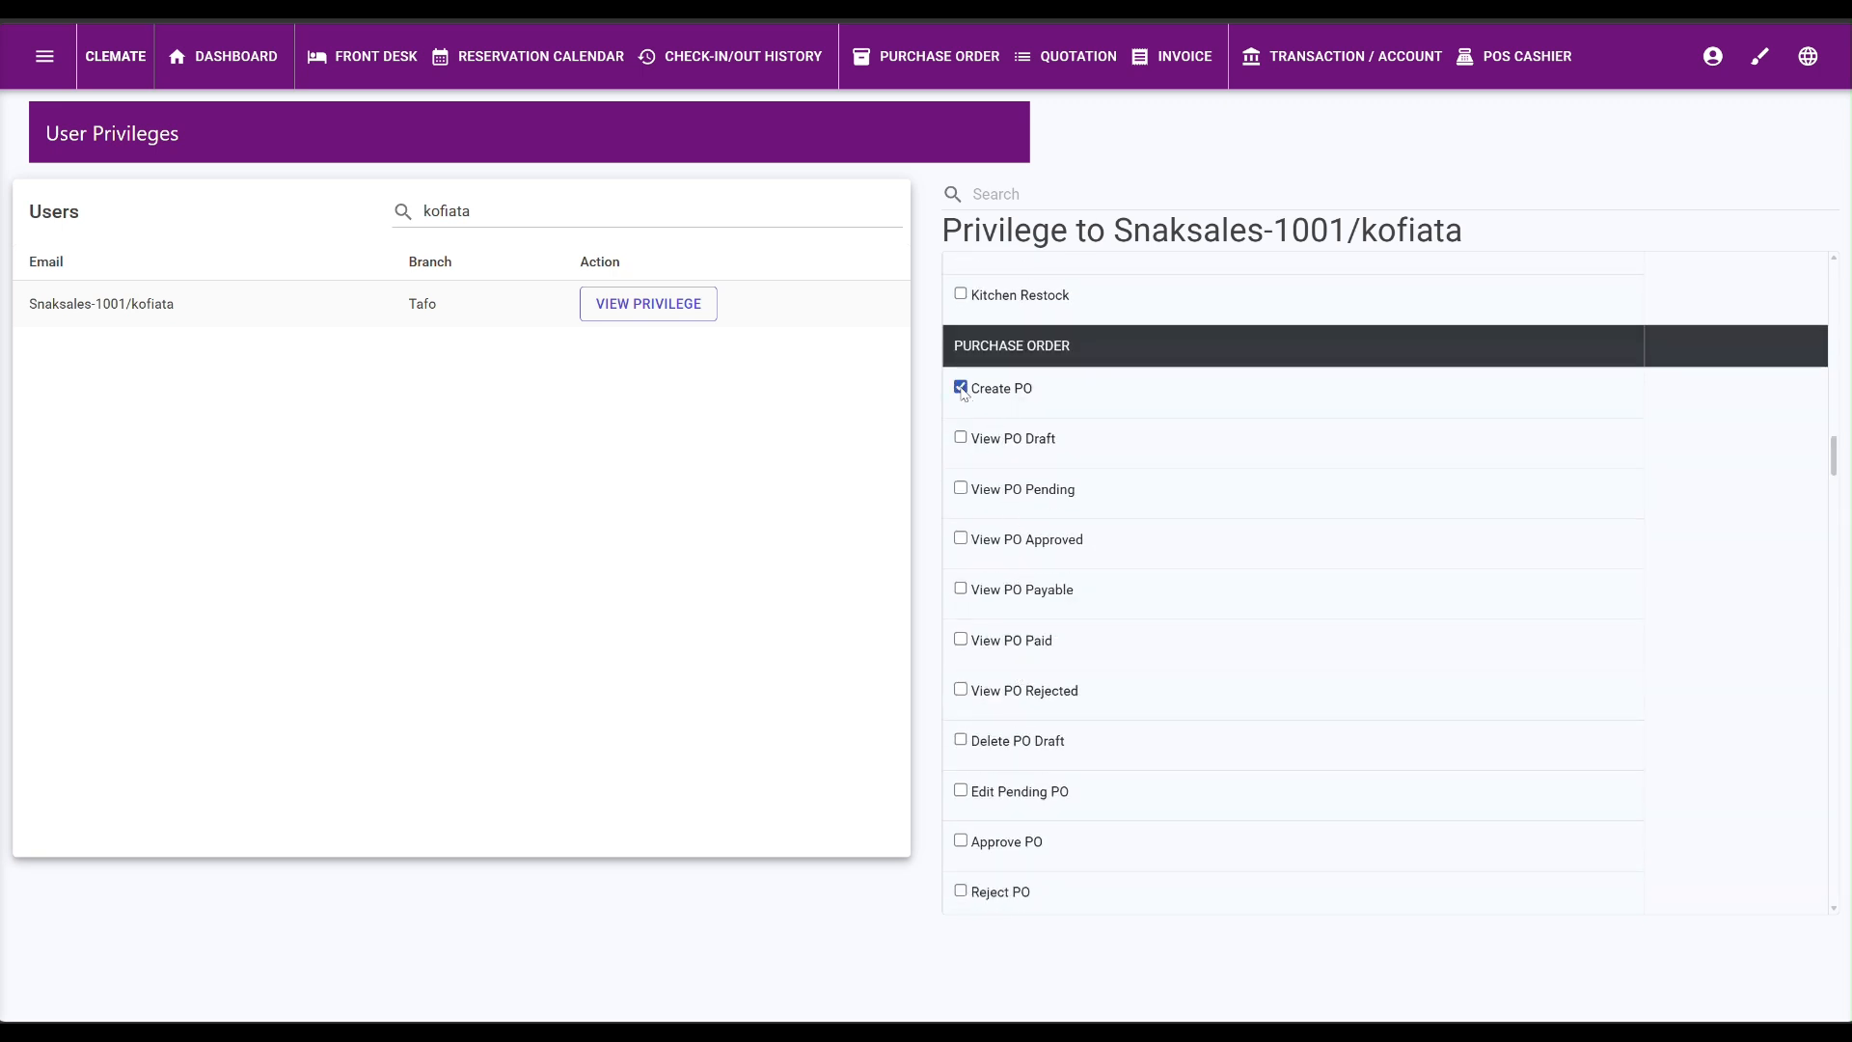
left_click(961, 436)
left_click(960, 488)
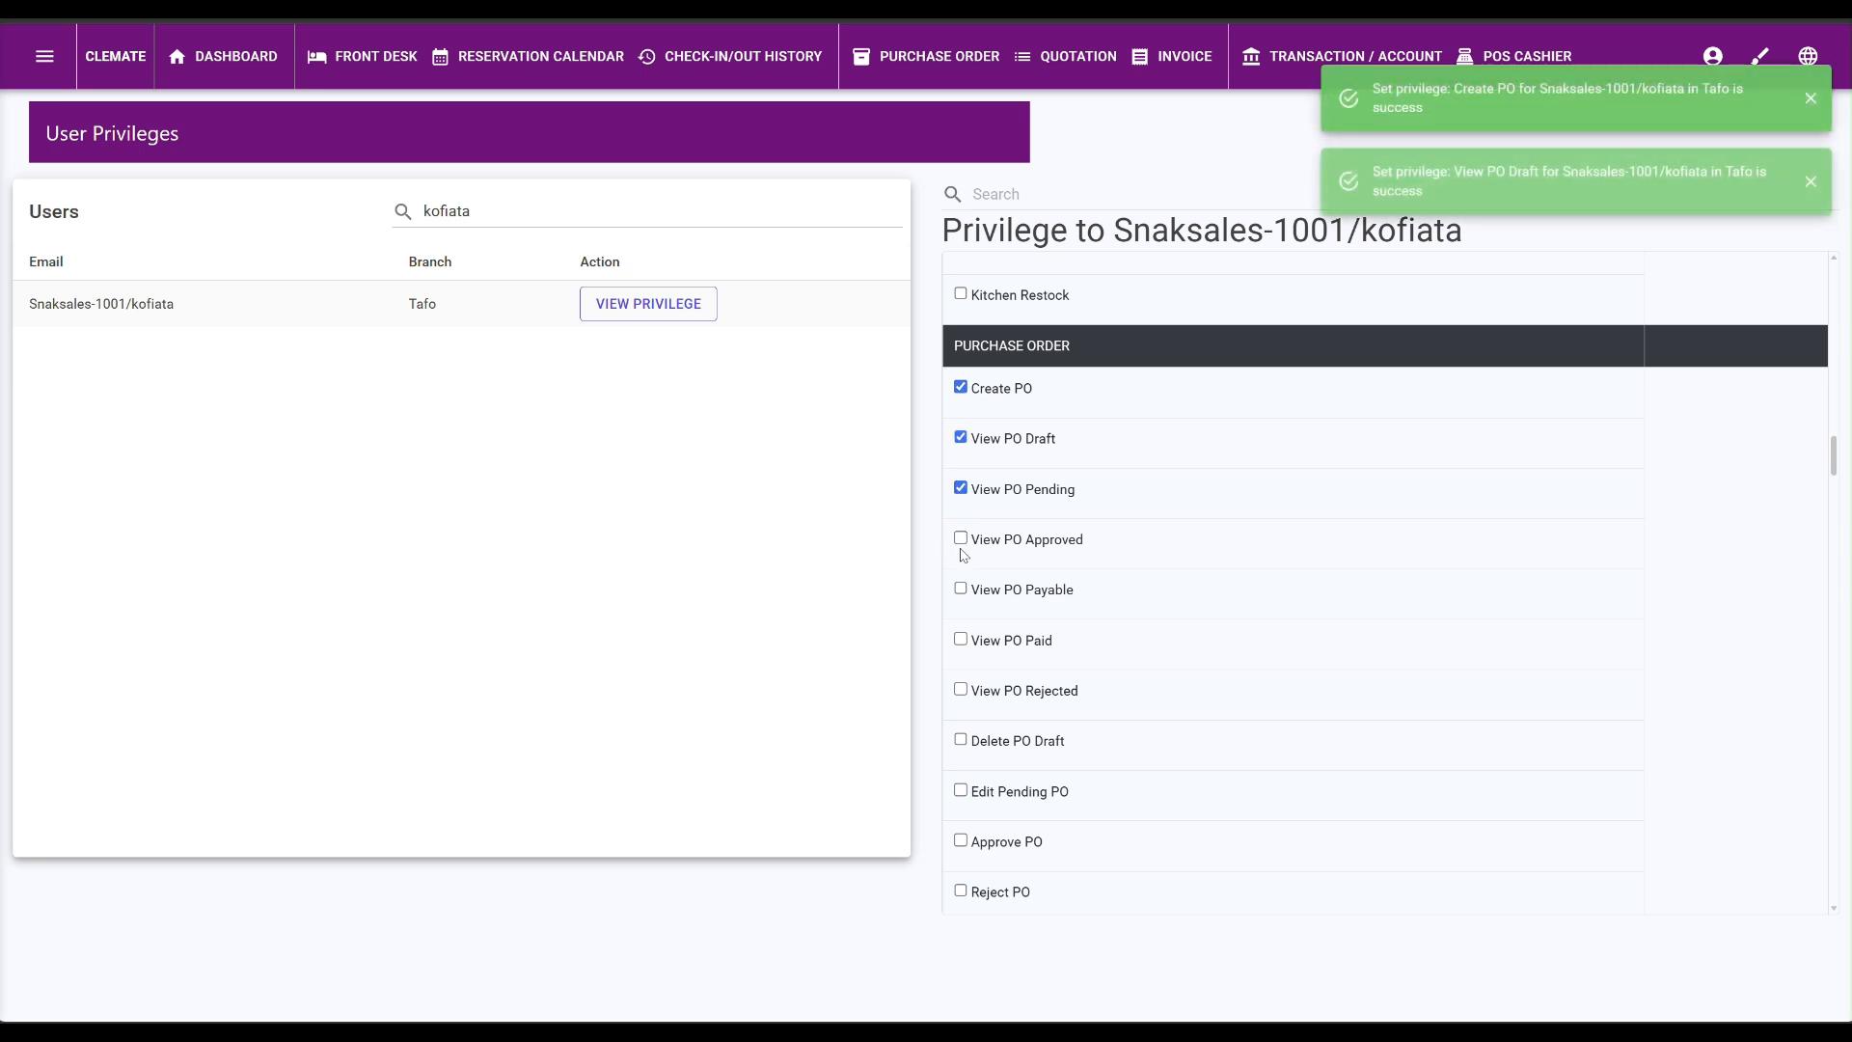
left_click(960, 537)
left_click(961, 589)
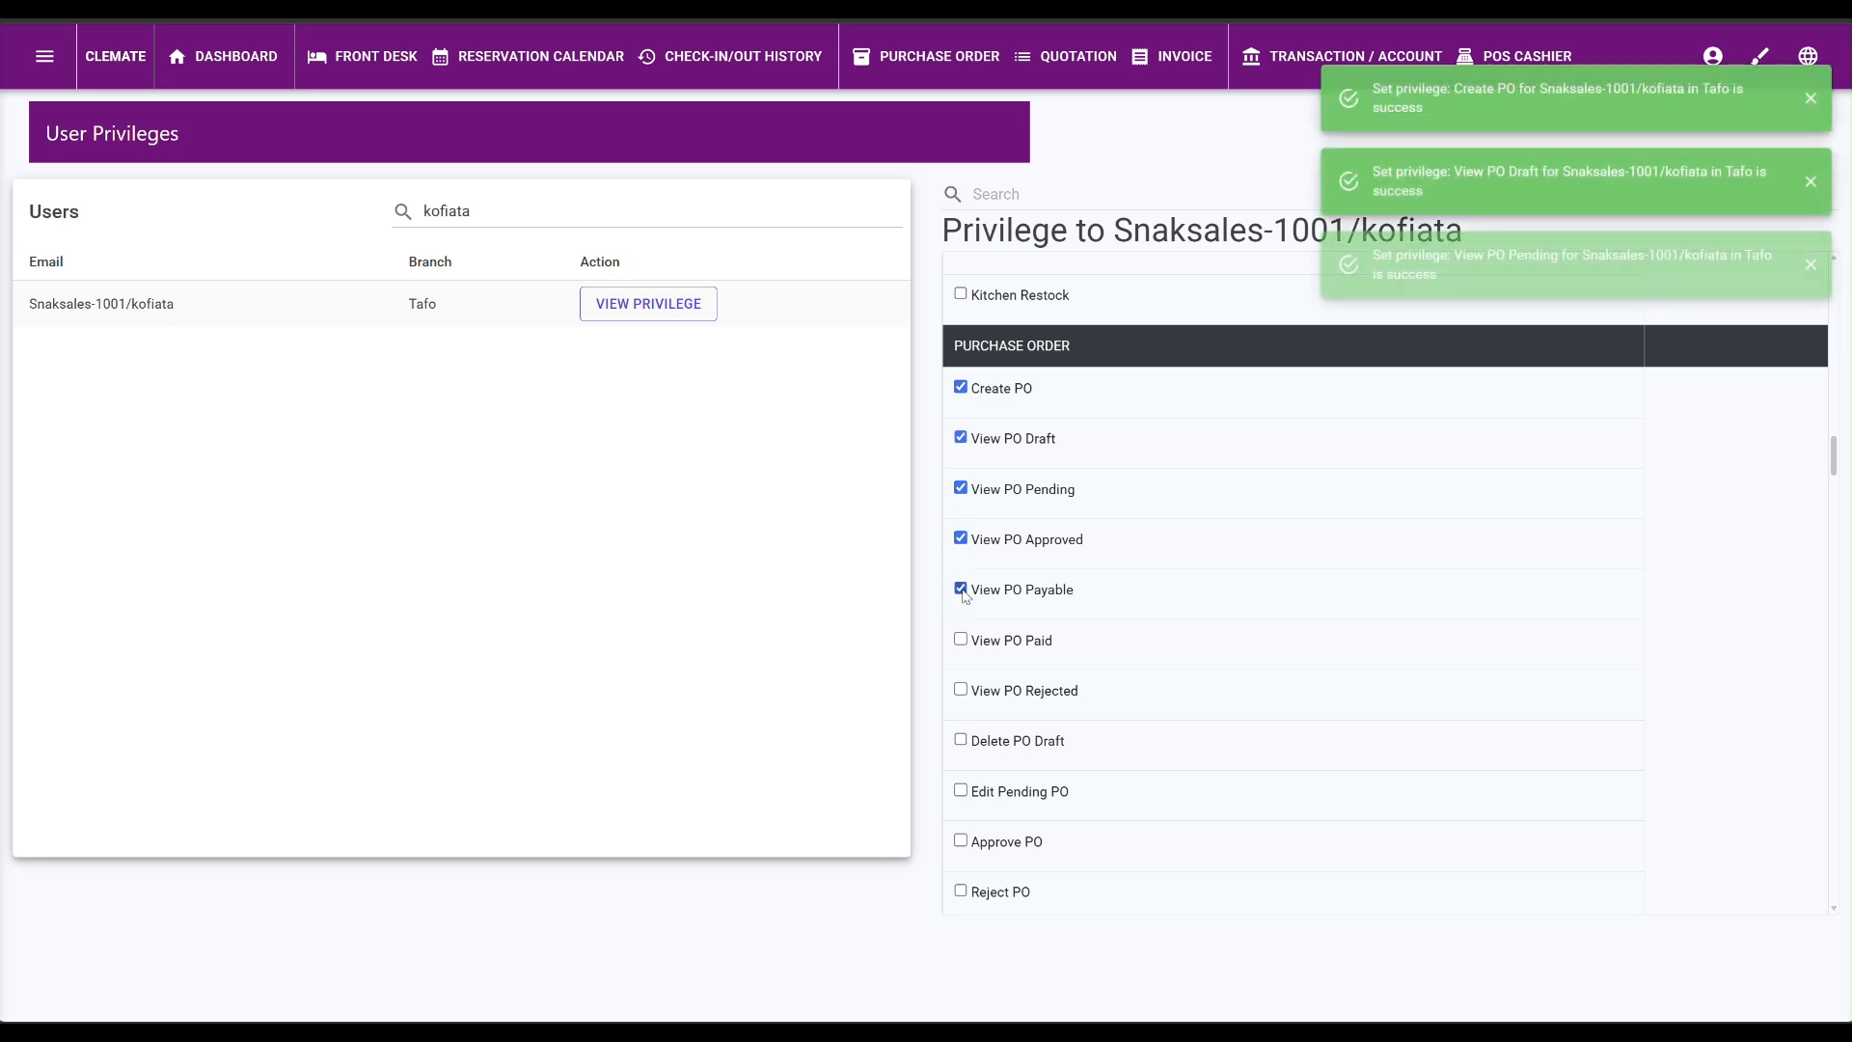
left_click(961, 639)
Grant Access PO Portal and Asset Report, then scroll down to the Room Setup section.
scroll(965, 644, "down", 3)
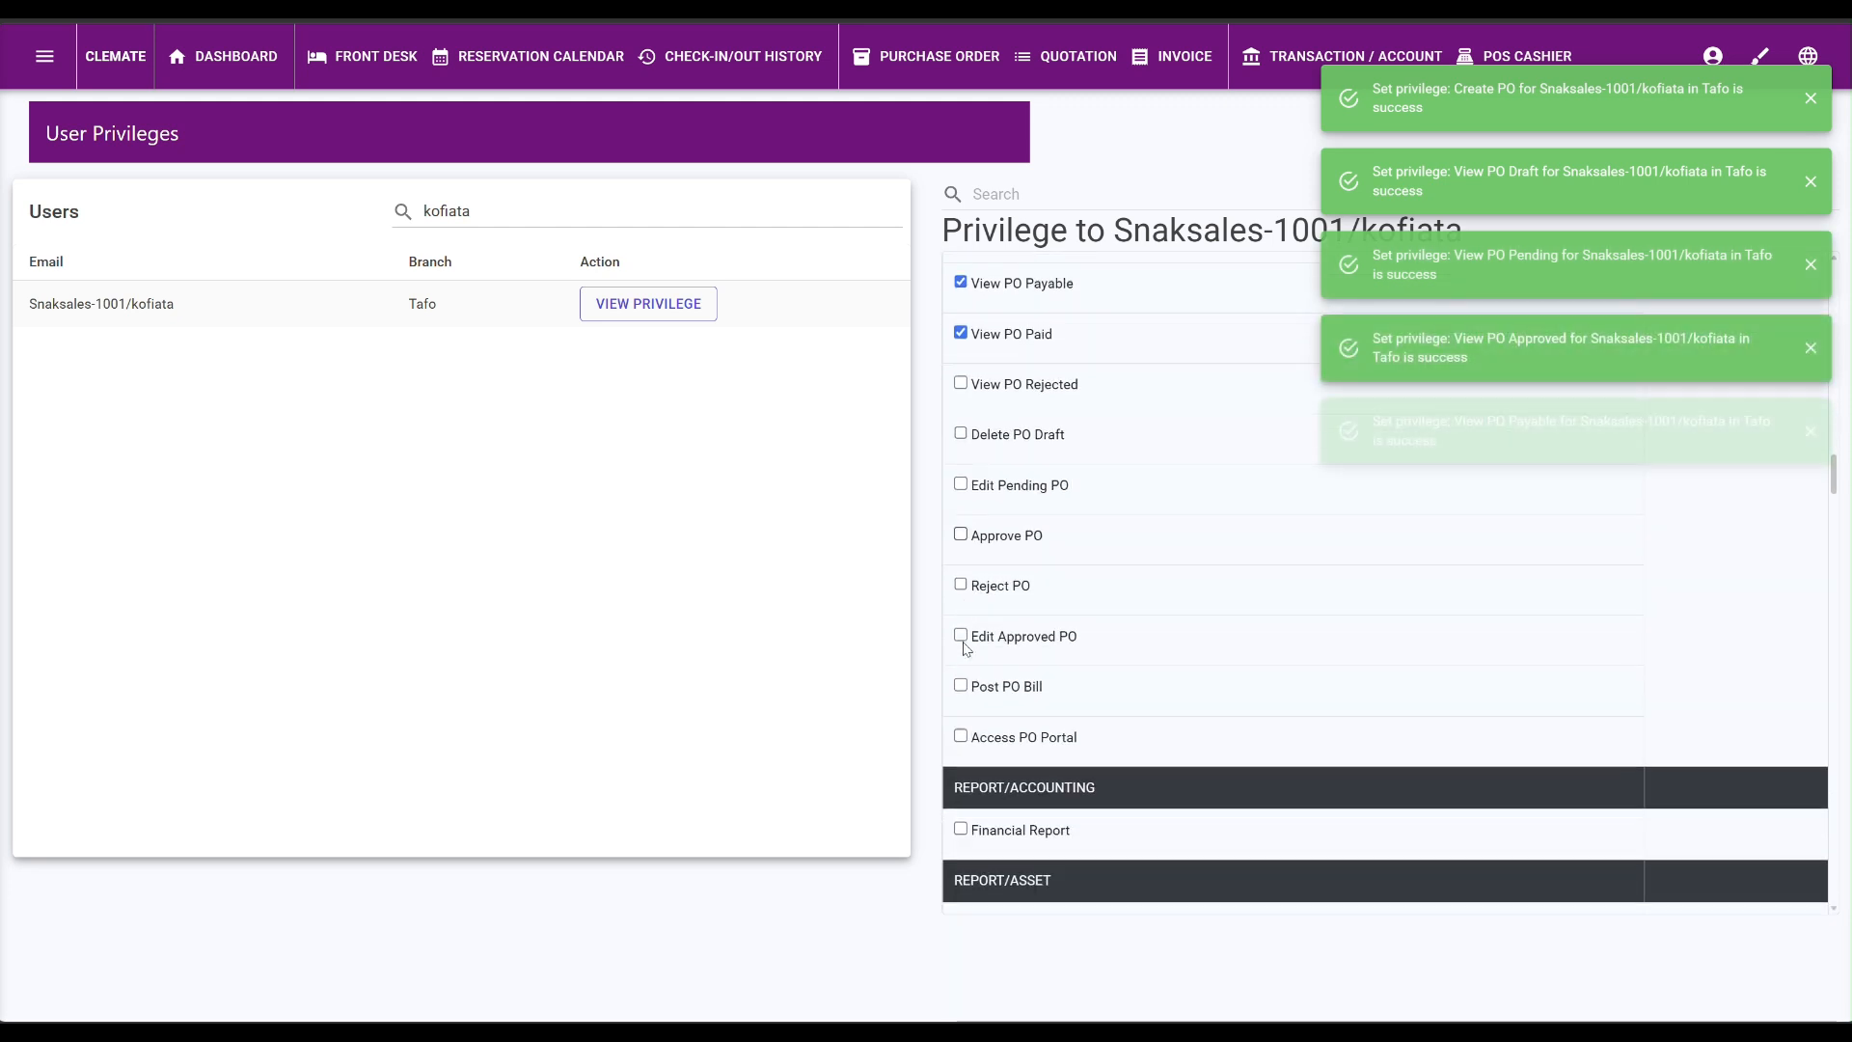
left_click(961, 736)
scroll(1098, 723, "down", 3)
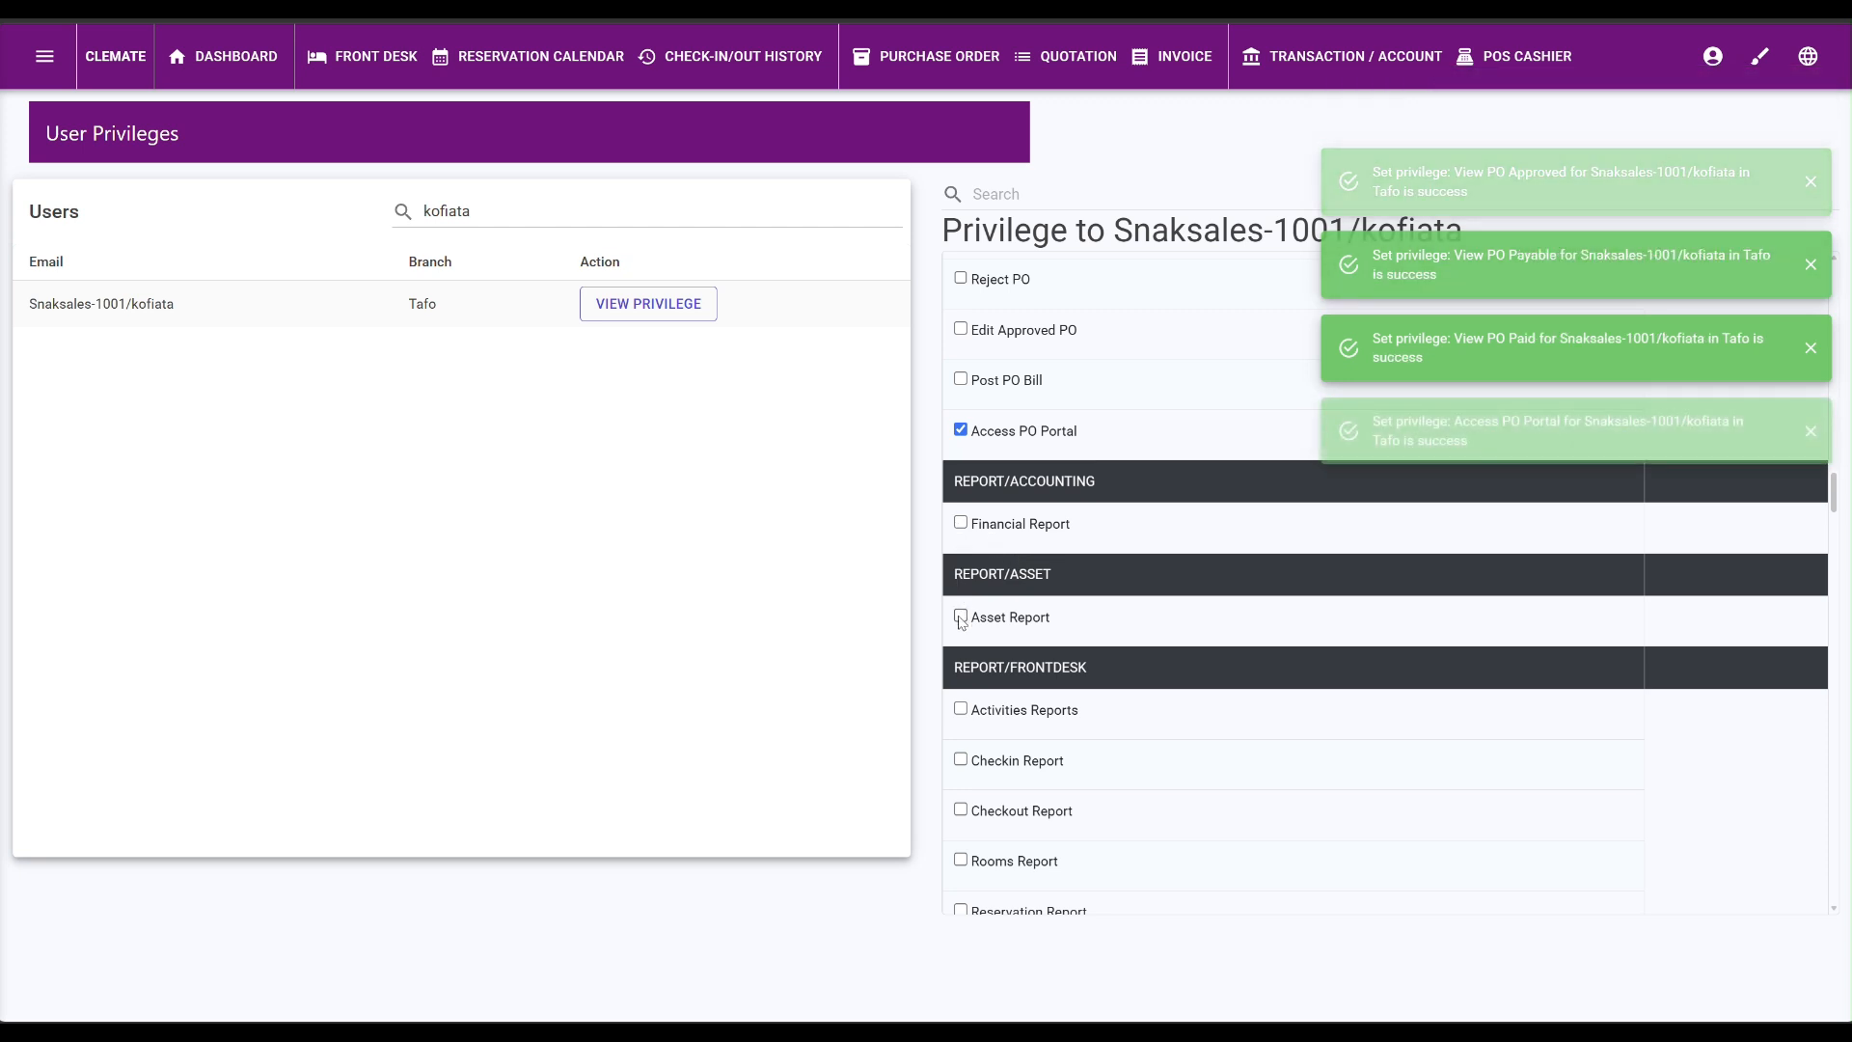
left_click(961, 617)
scroll(1003, 637, "down", 3)
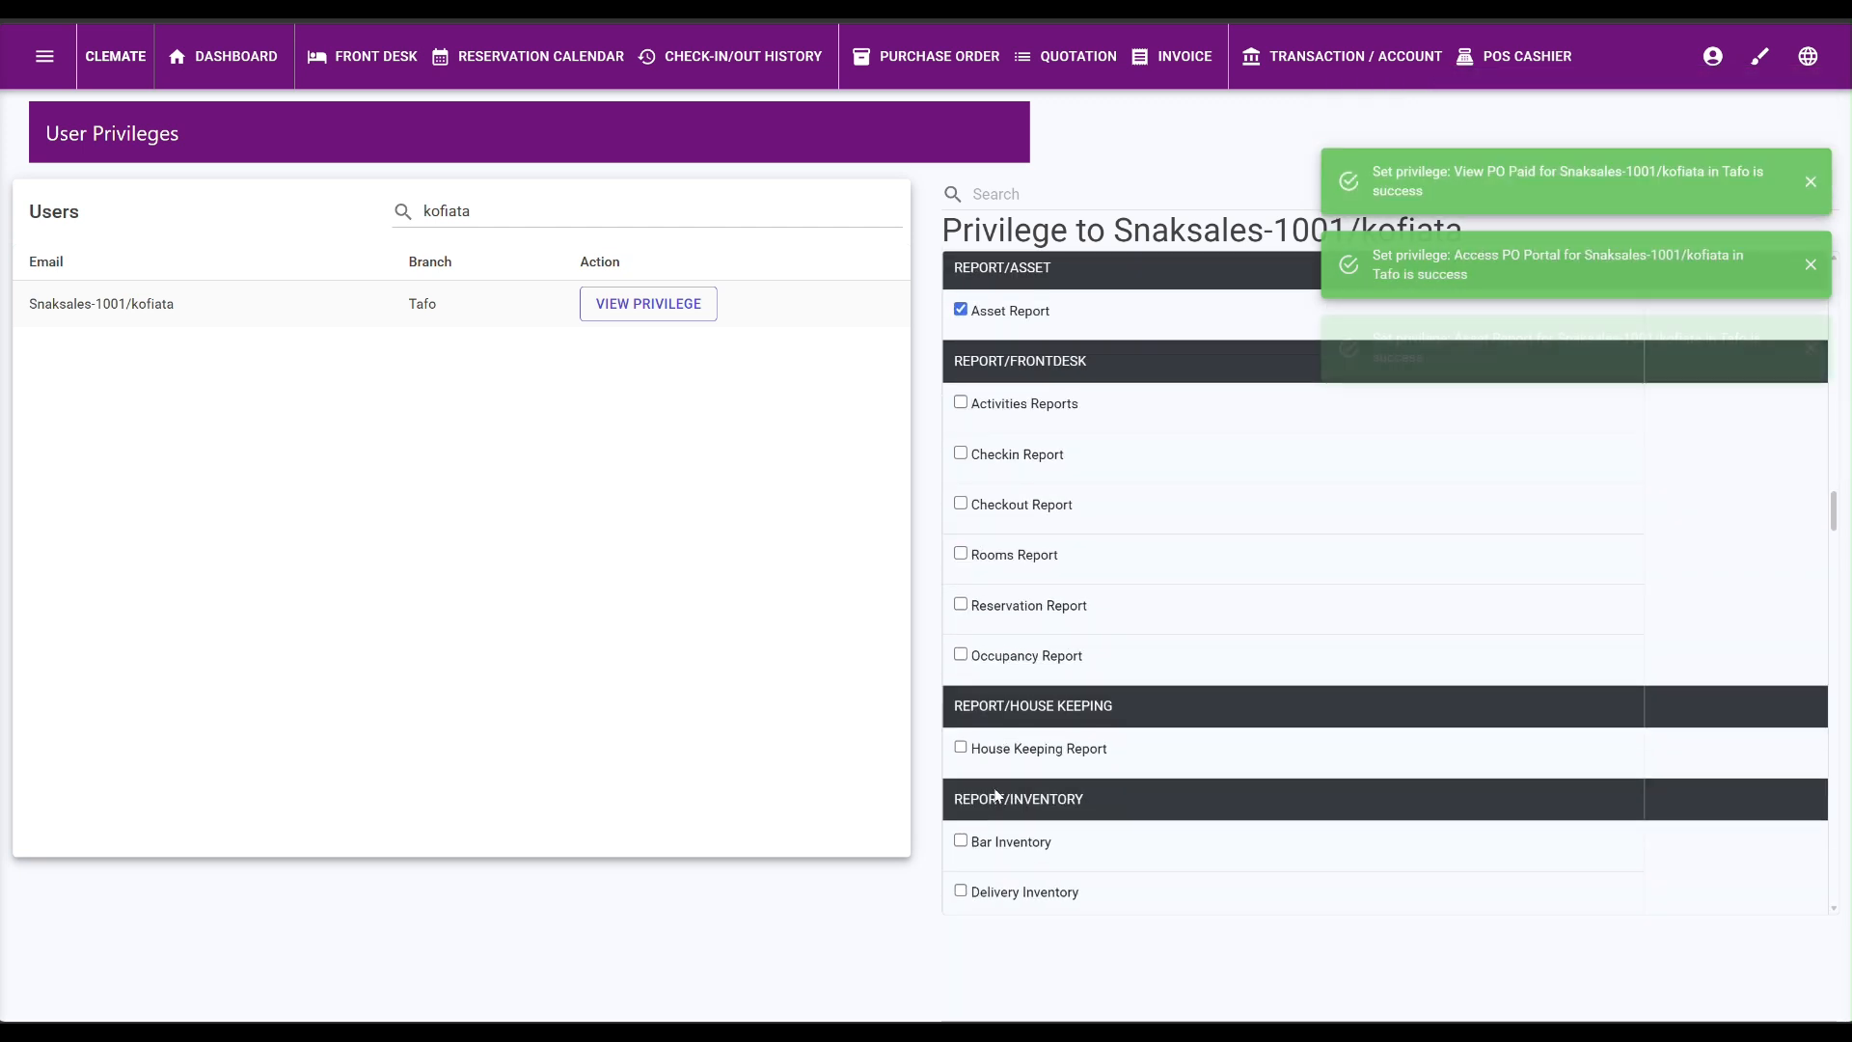
scroll(1027, 639, "down", 12)
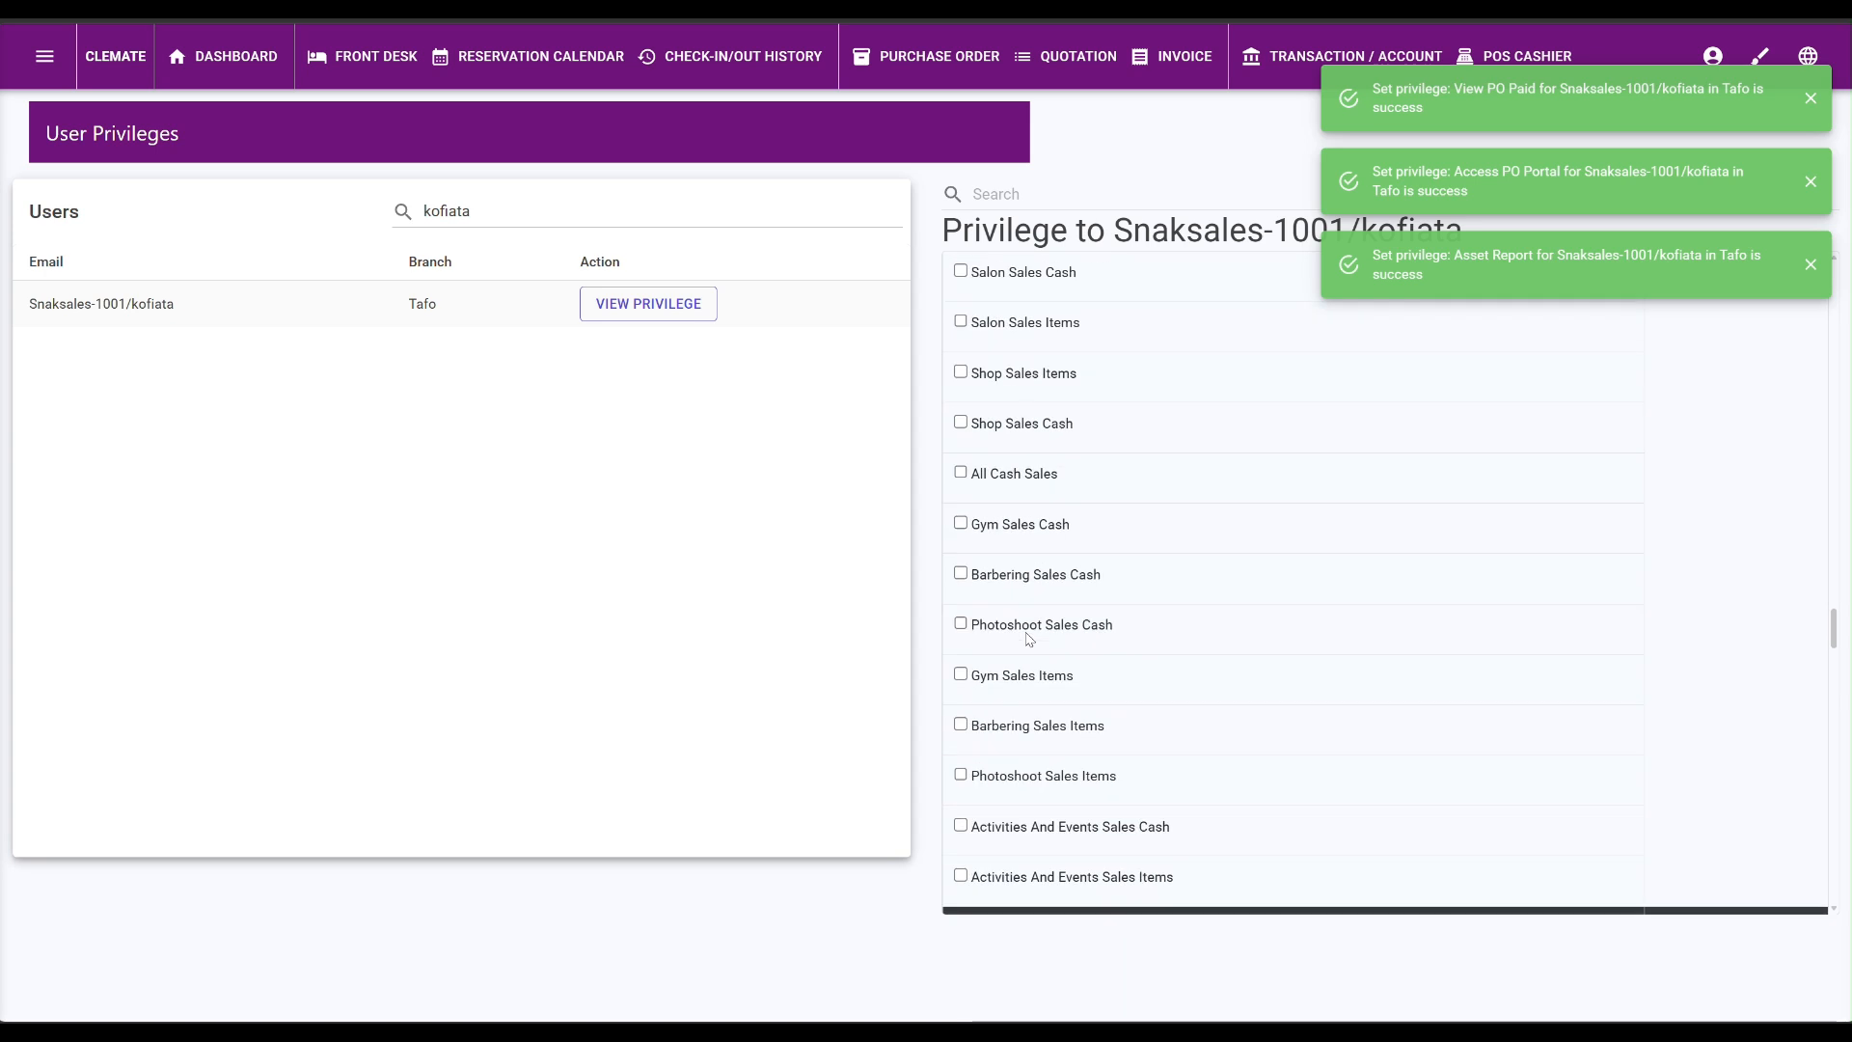
scroll(1003, 496, "up", 15)
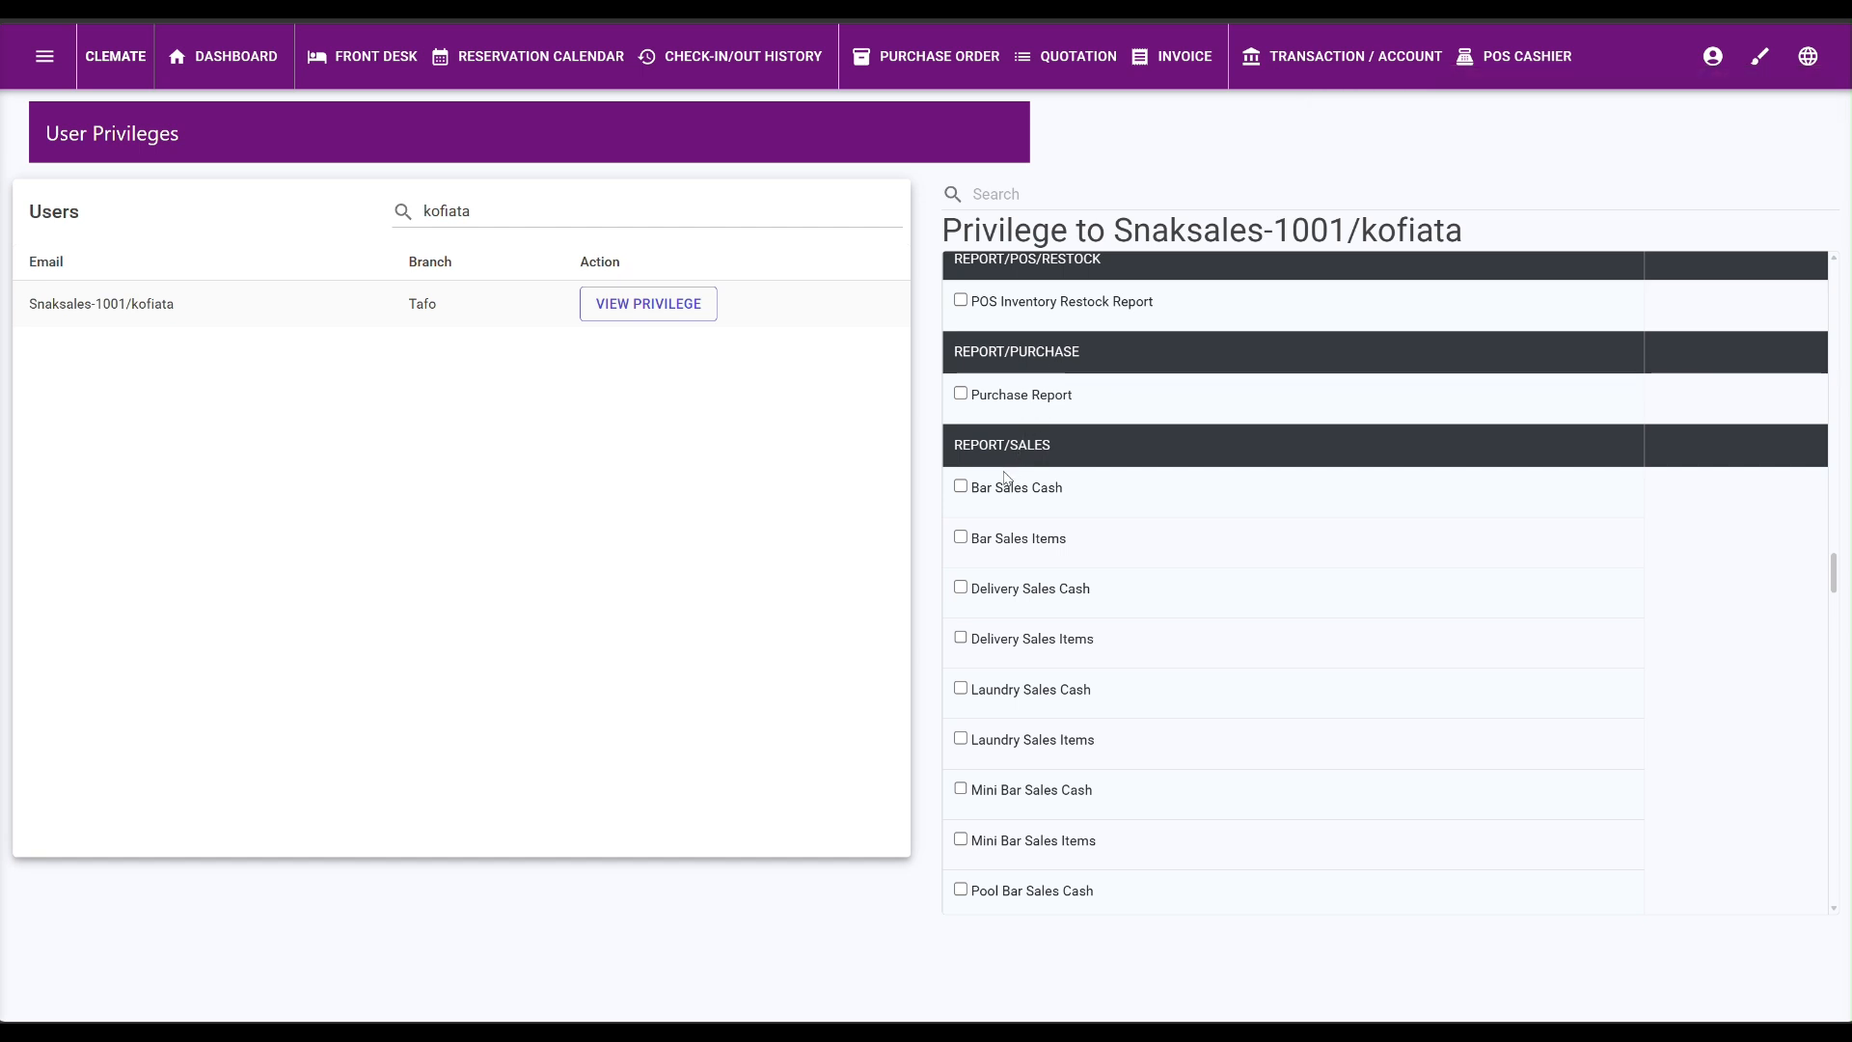
scroll(1027, 487, "down", 7)
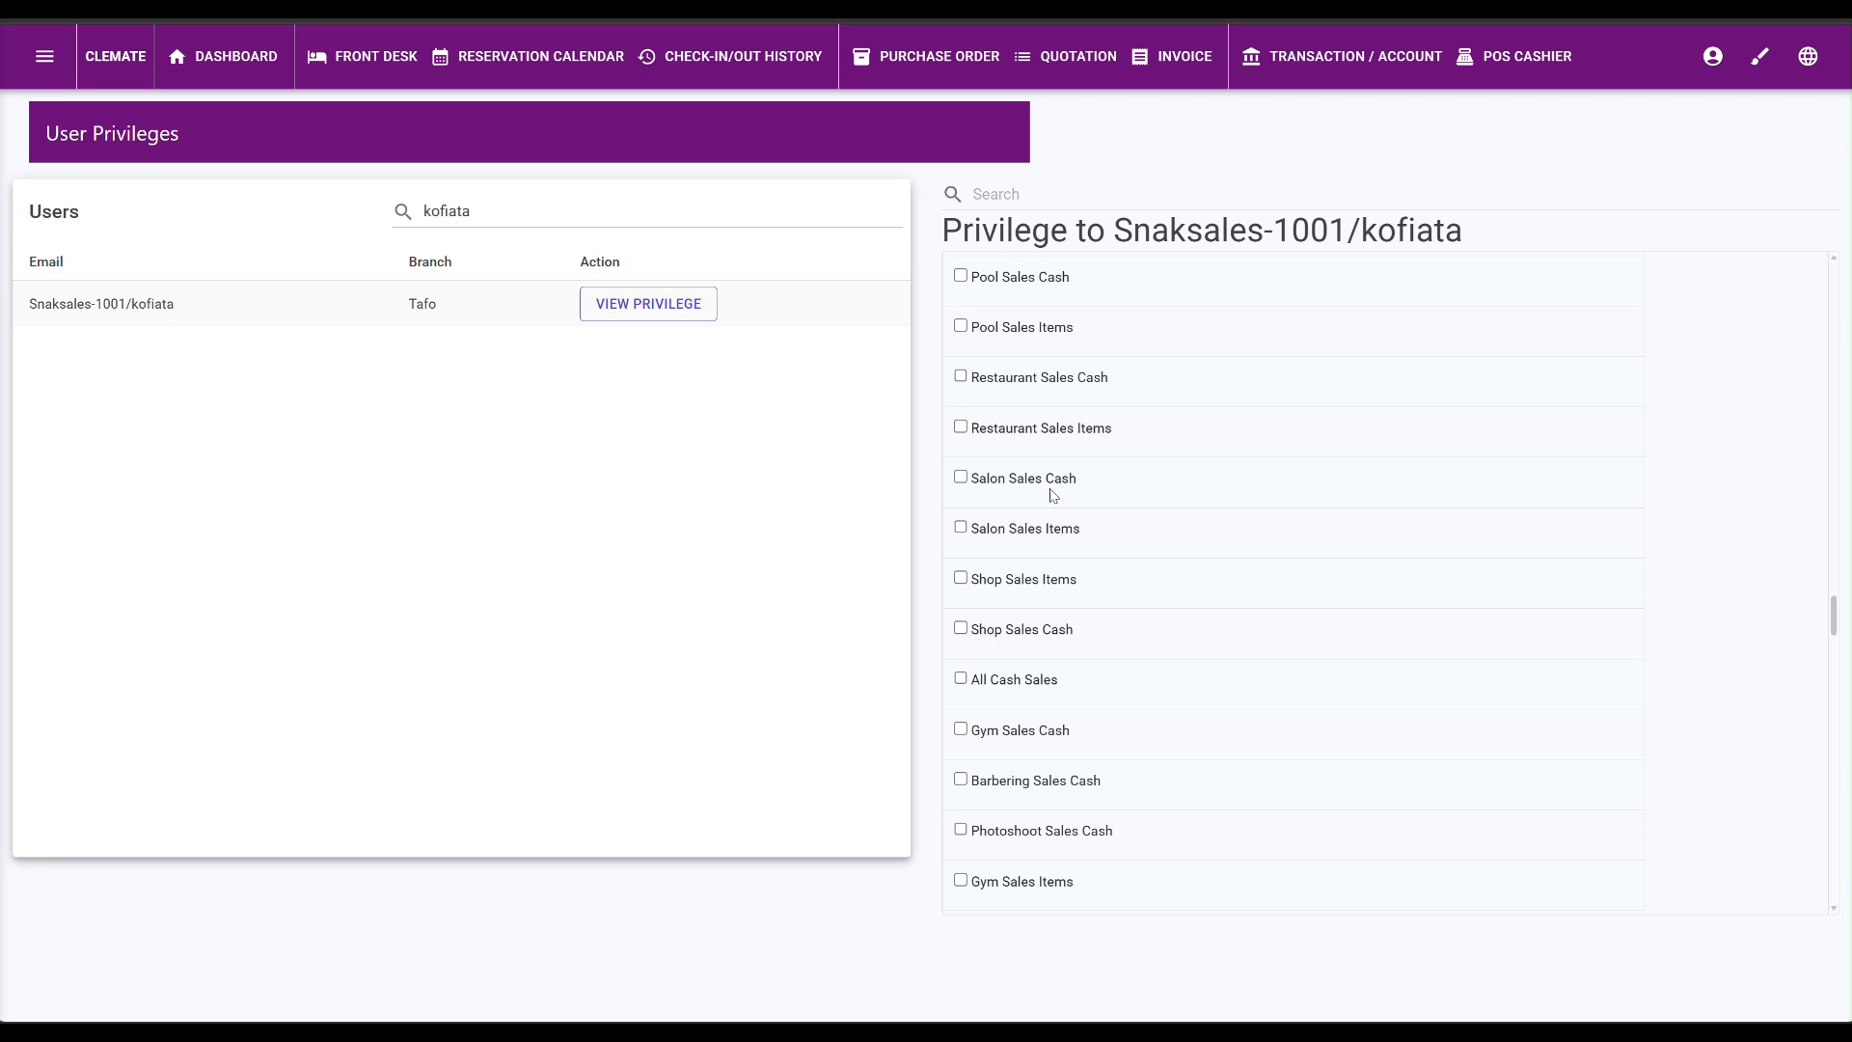
scroll(1046, 487, "up", 5)
scroll(1046, 488, "down", 12)
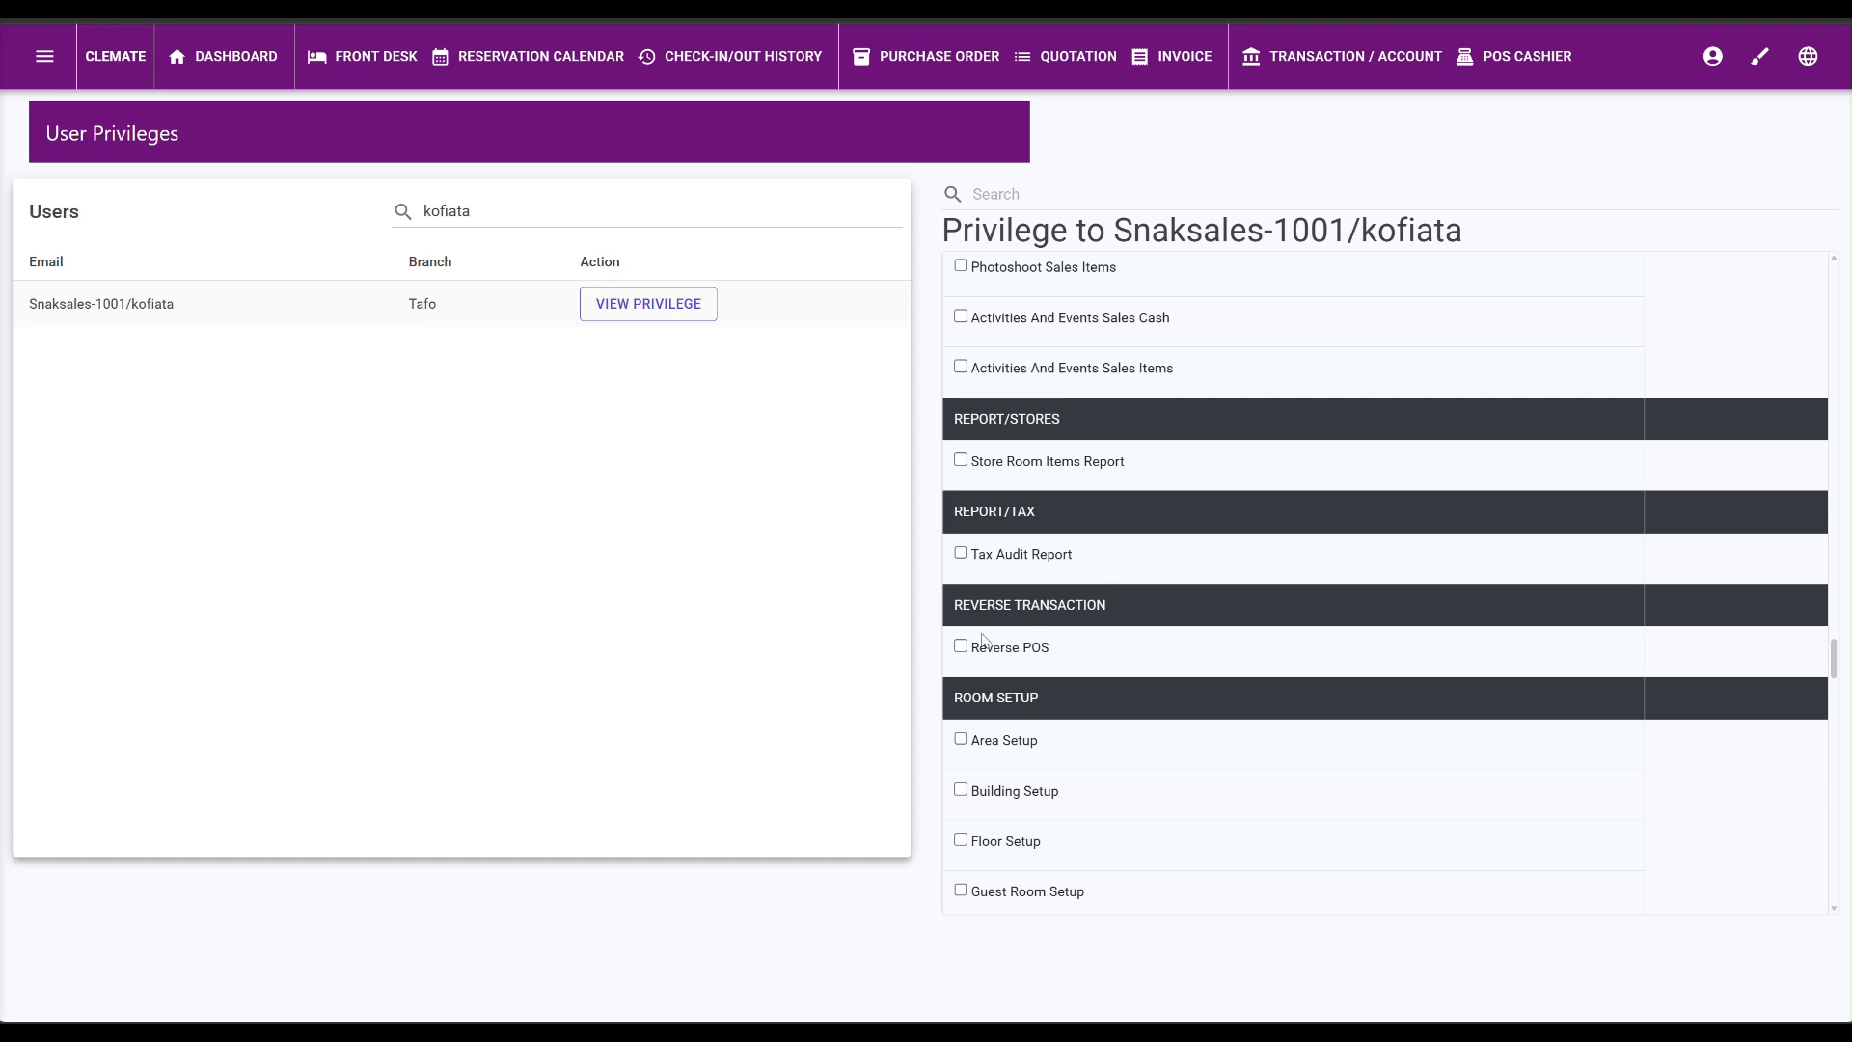
Grant Area, Building, Floor, Guest Room, Make Installation Card and Room Type Setup privileges.
scroll(998, 723, "down", 3)
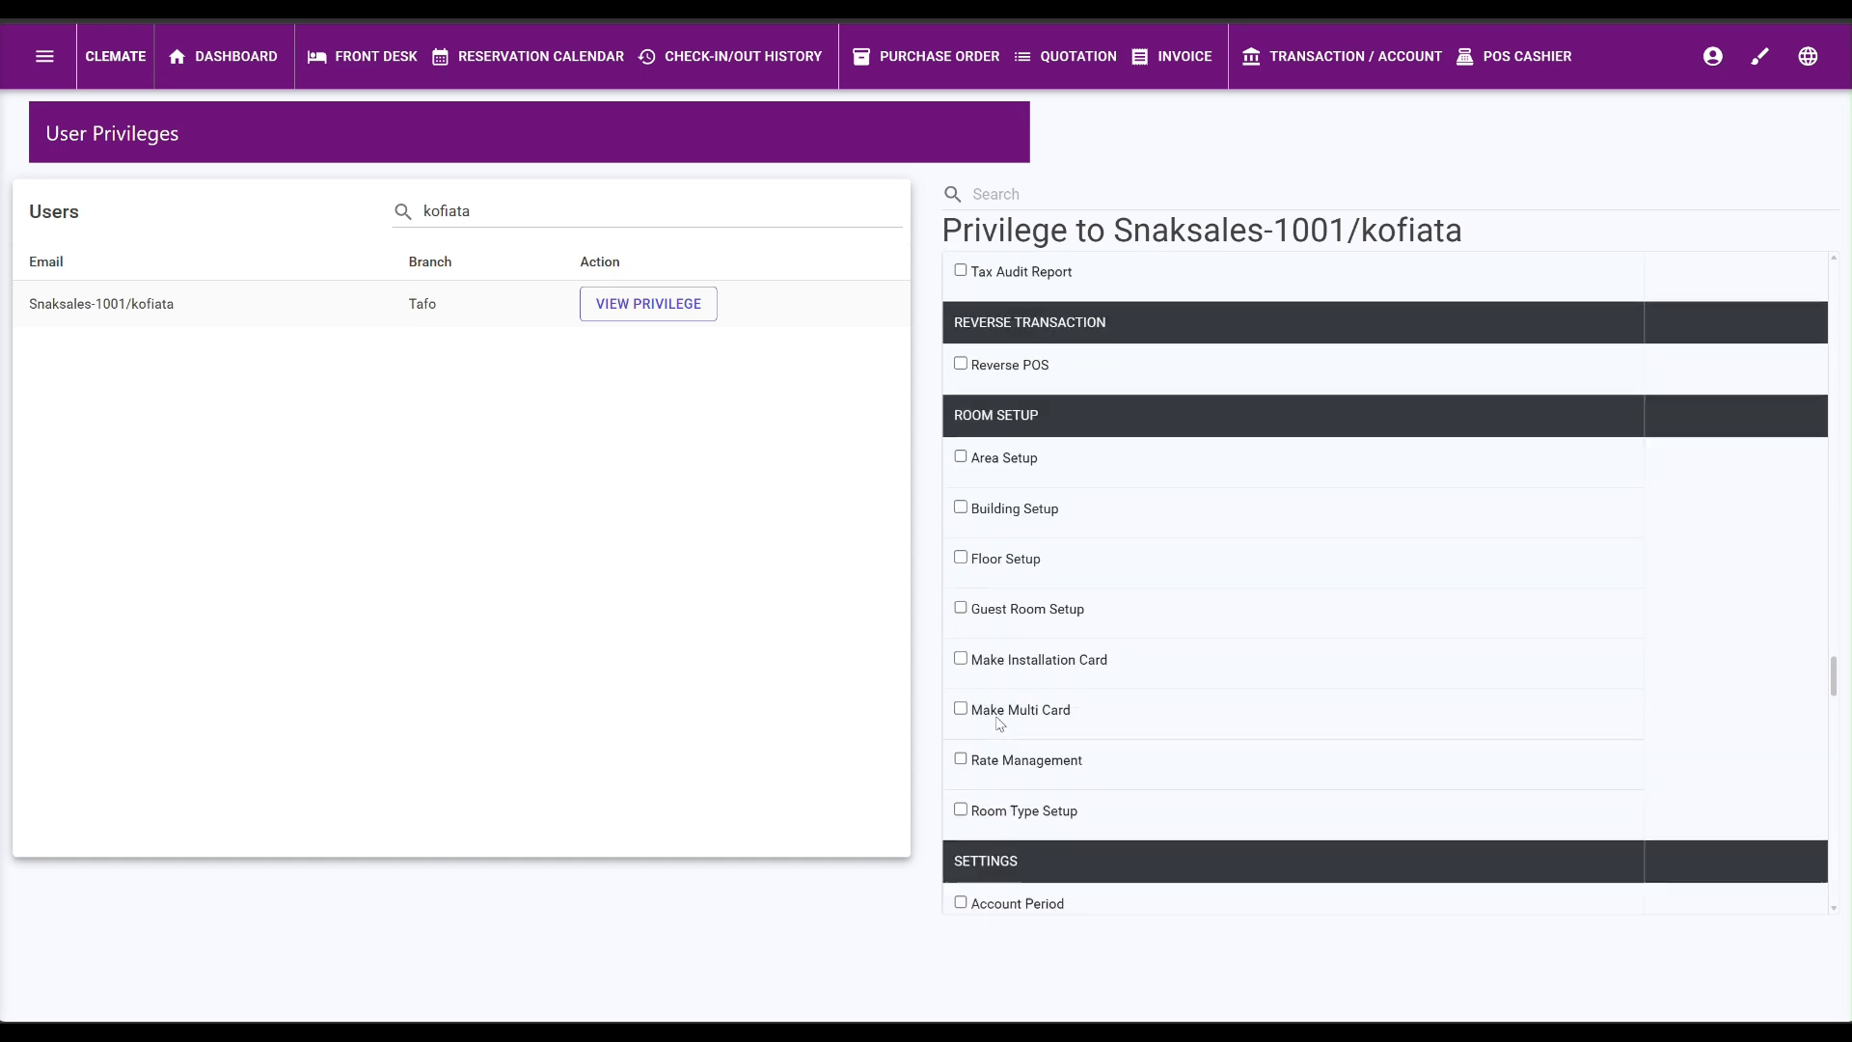
left_click(961, 434)
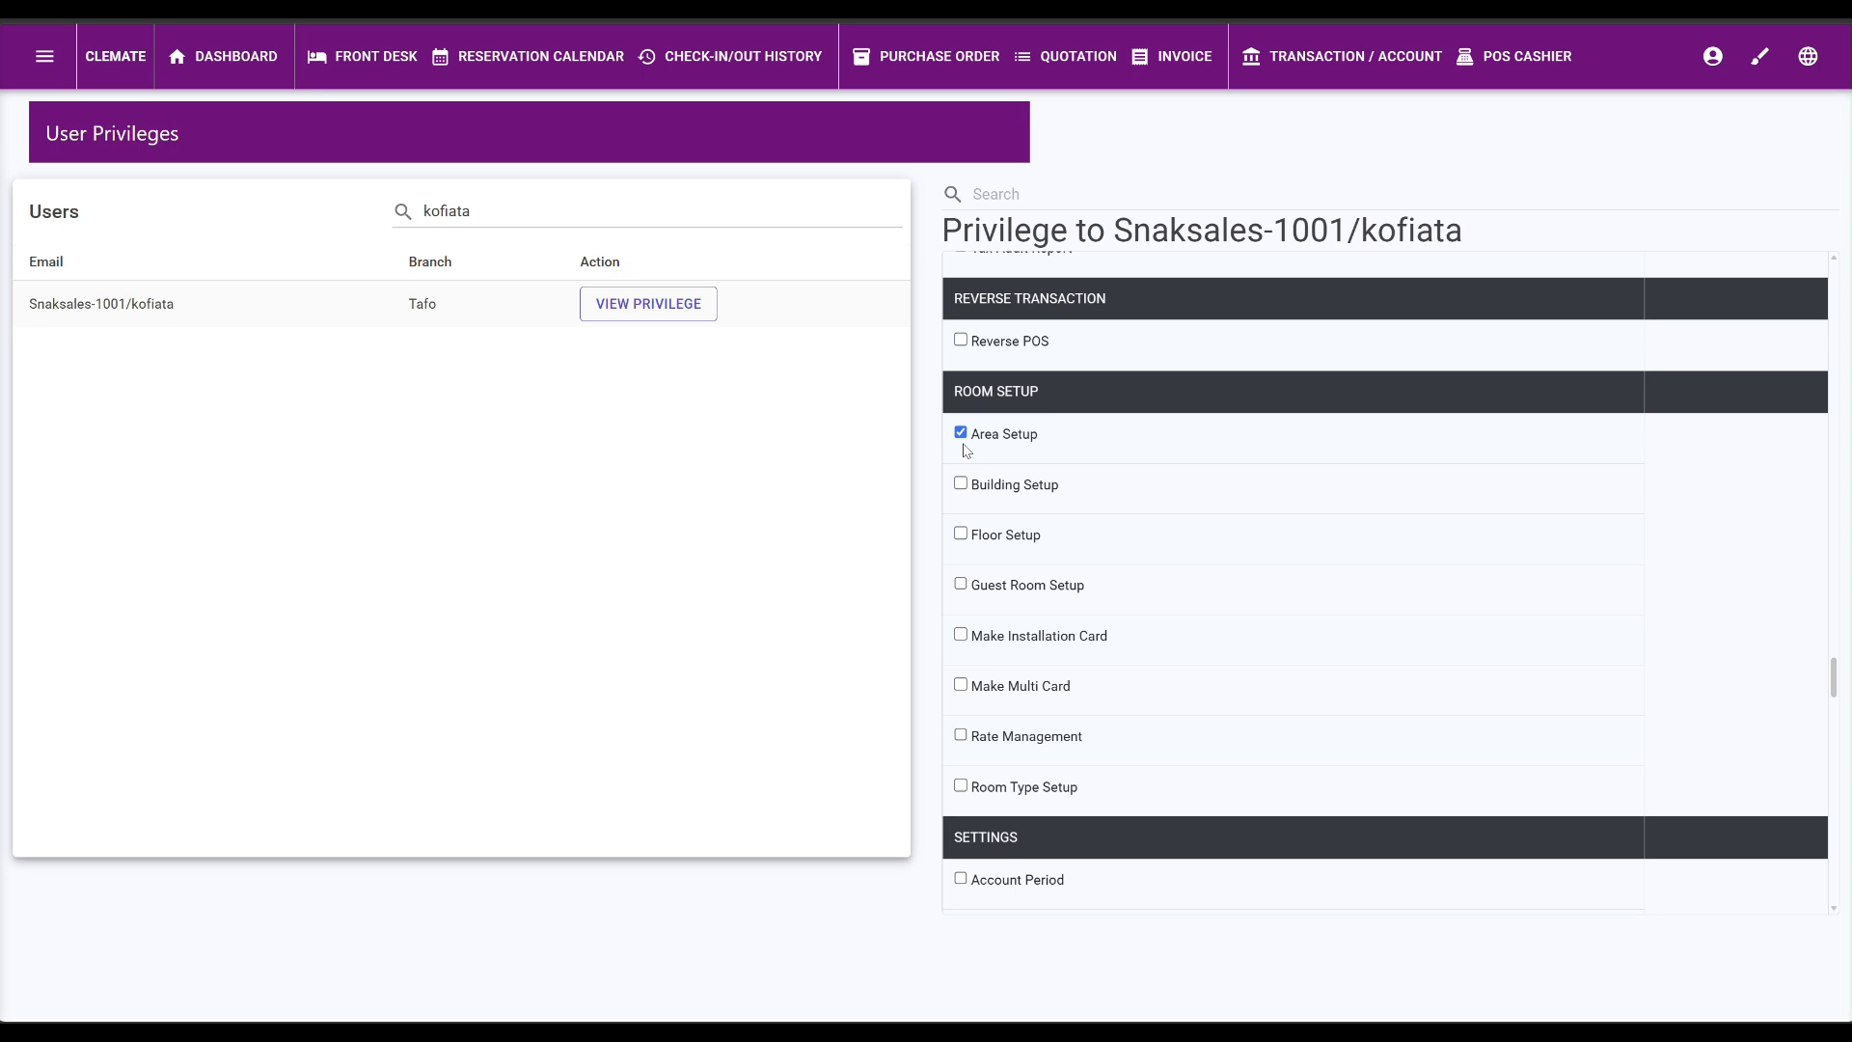
left_click(961, 486)
left_click(962, 535)
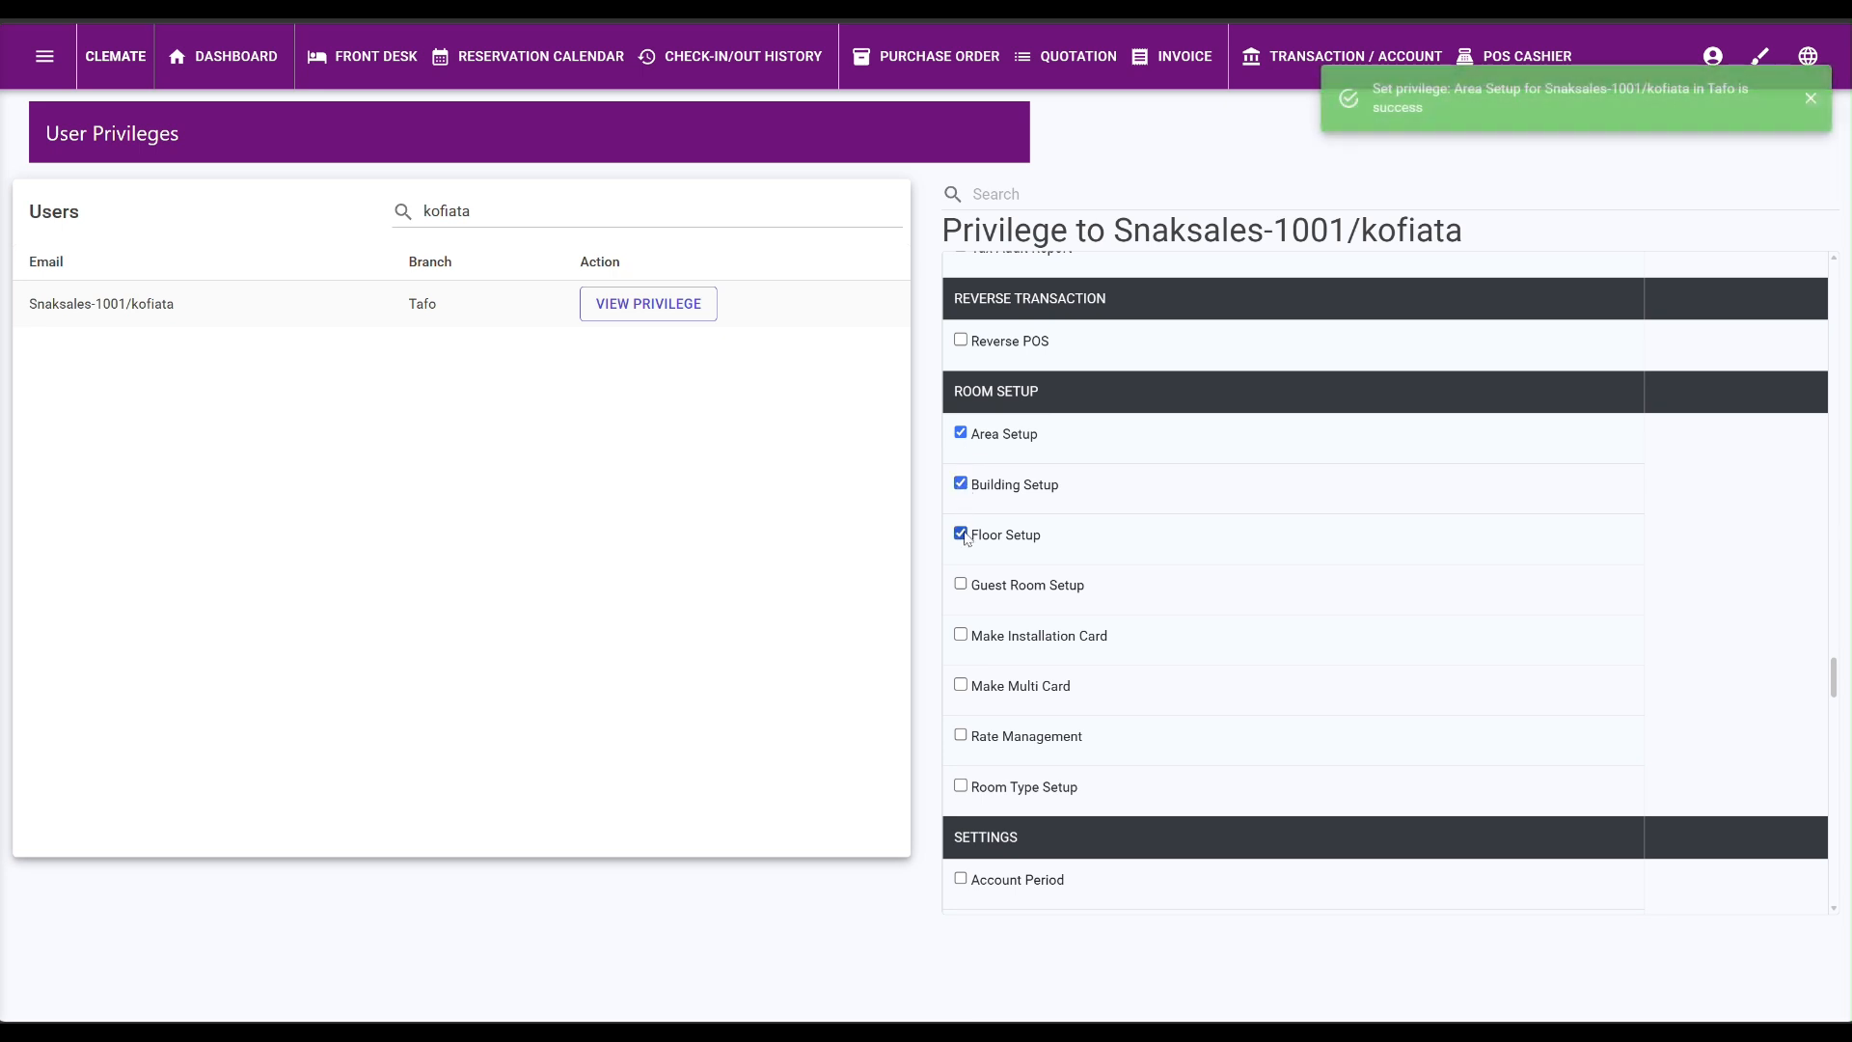
left_click(962, 585)
left_click(961, 635)
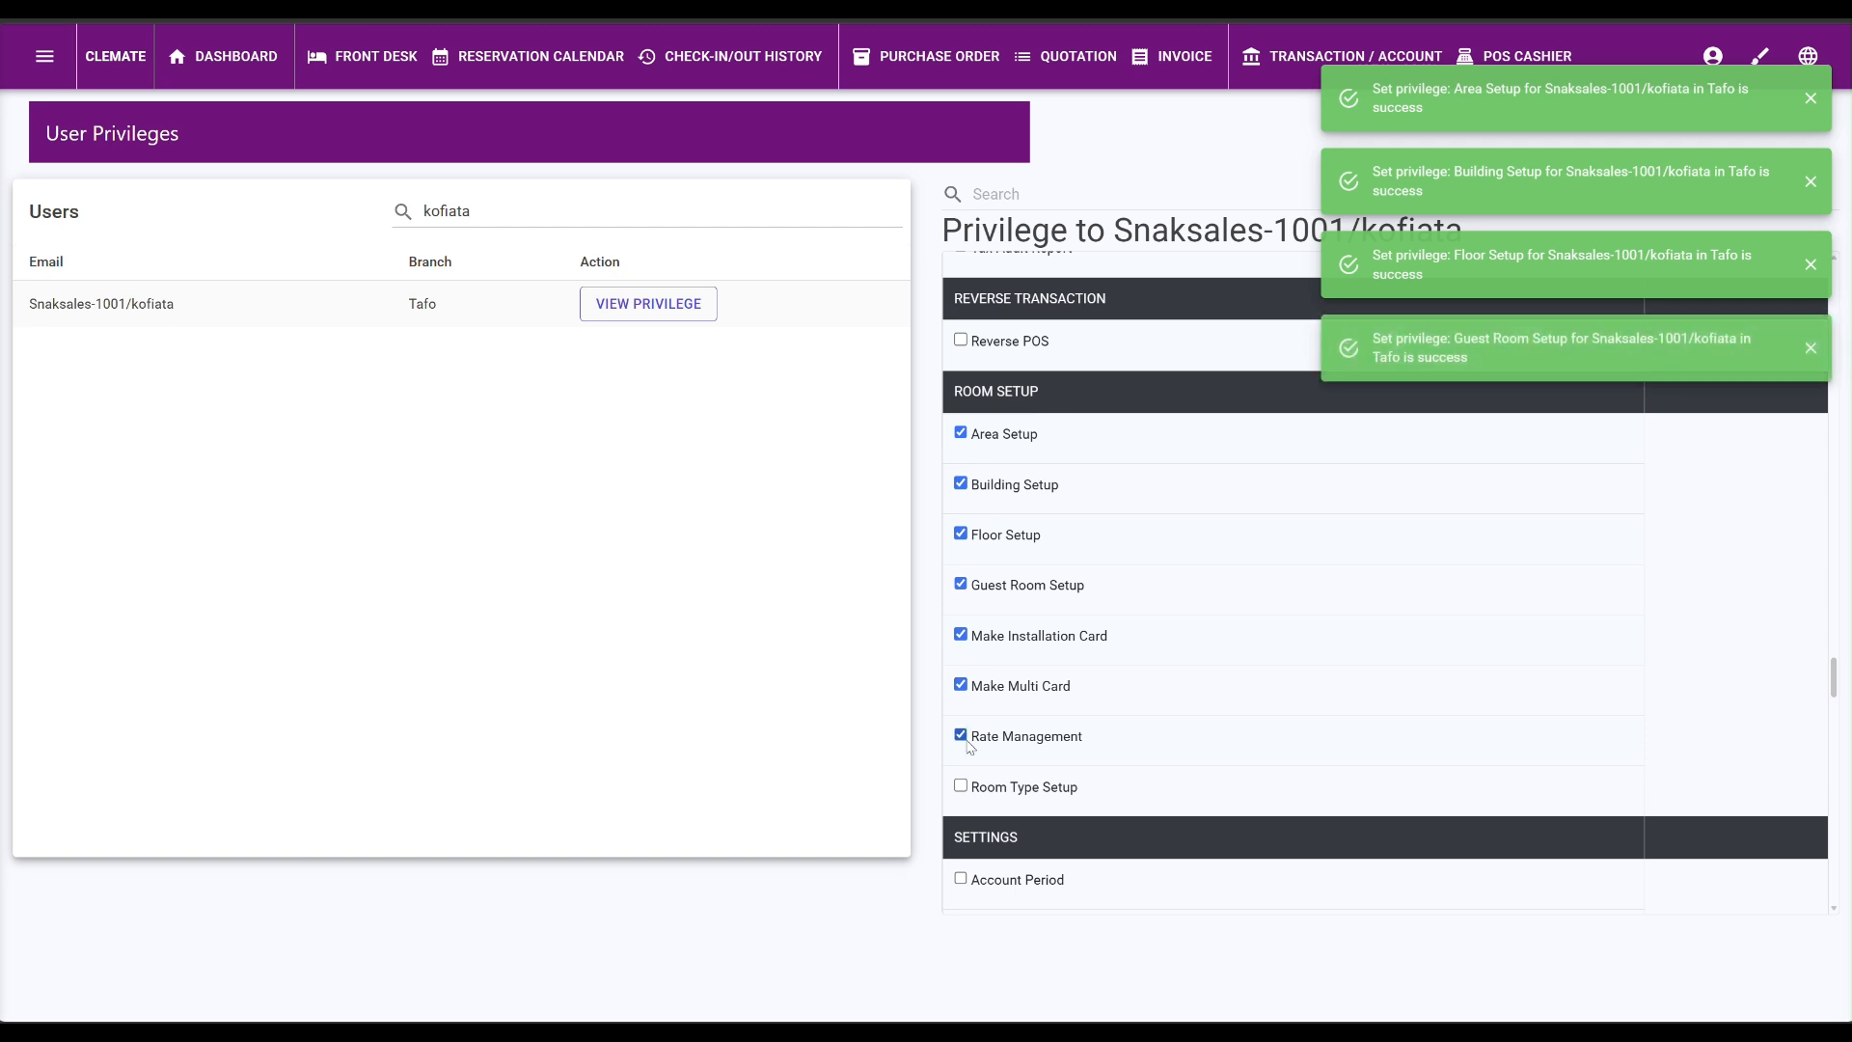
left_click(960, 785)
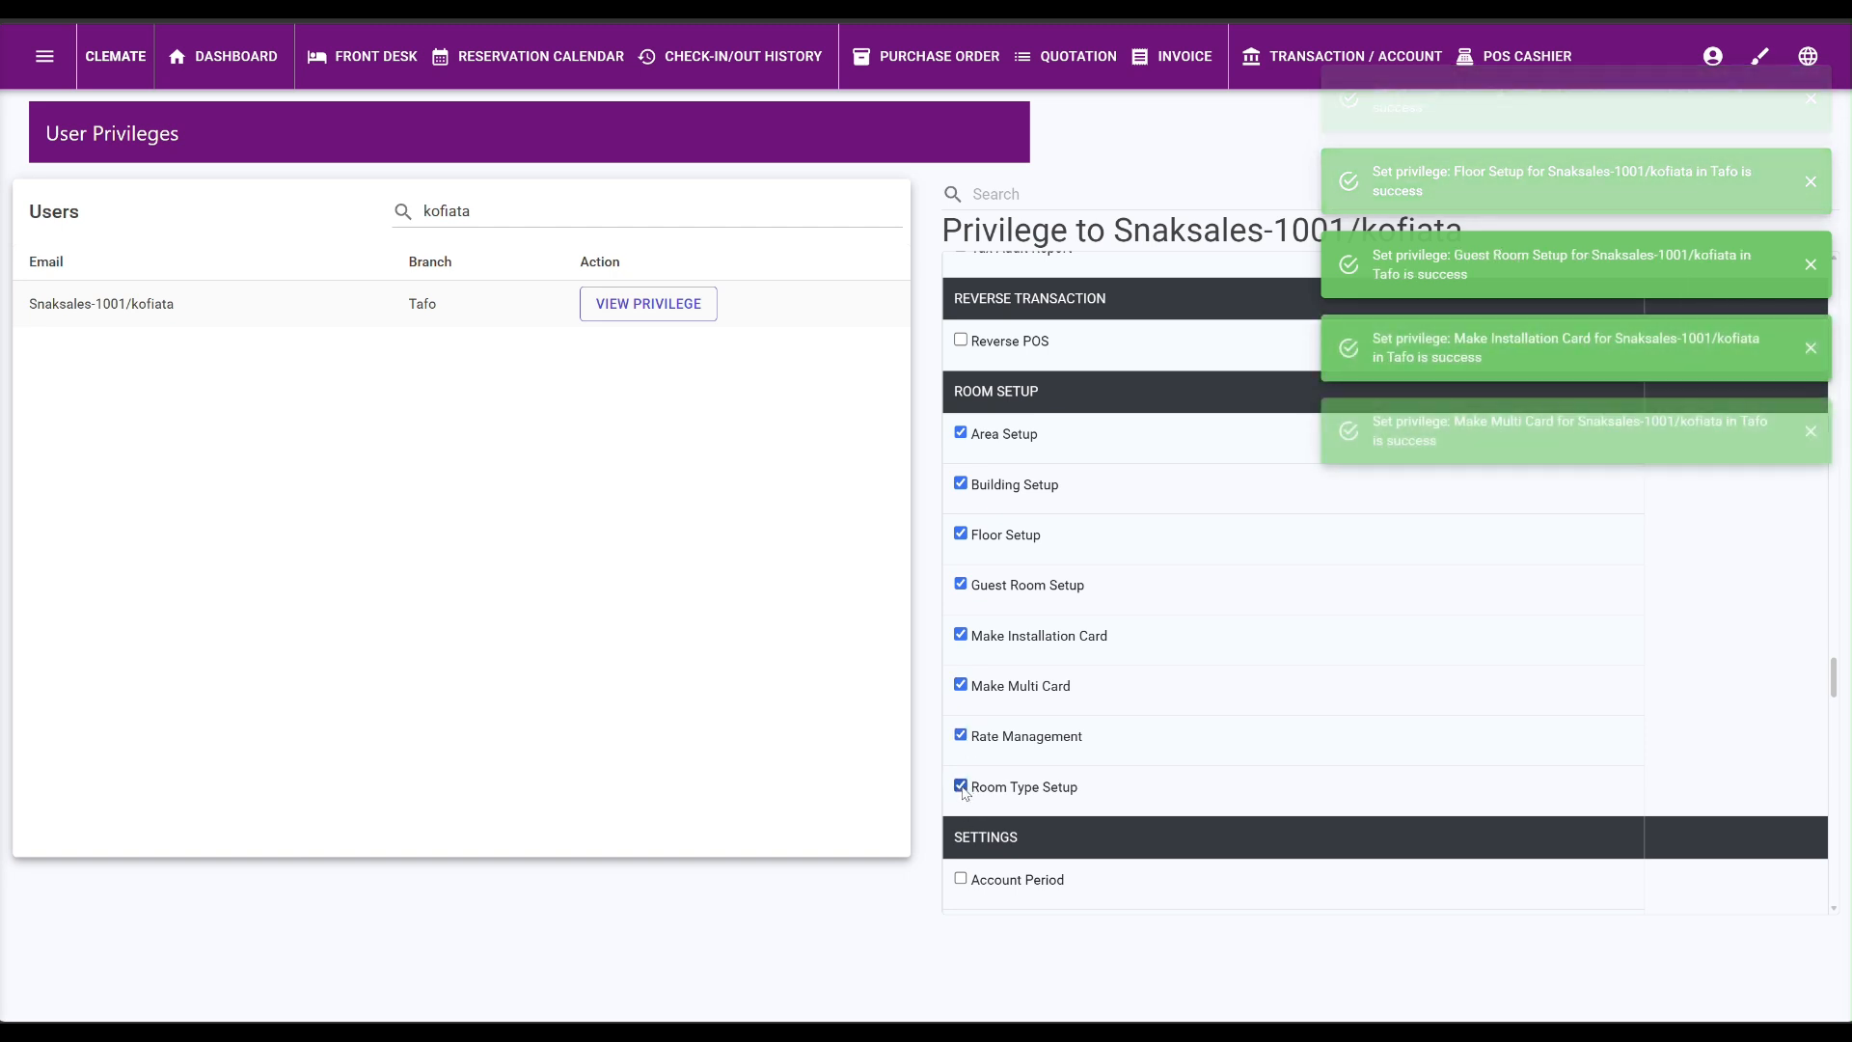
Grant Company Info, Account Period, Tax, User Privileges, User Management and Payment Mode settings privileges.
scroll(976, 778, "down", 4)
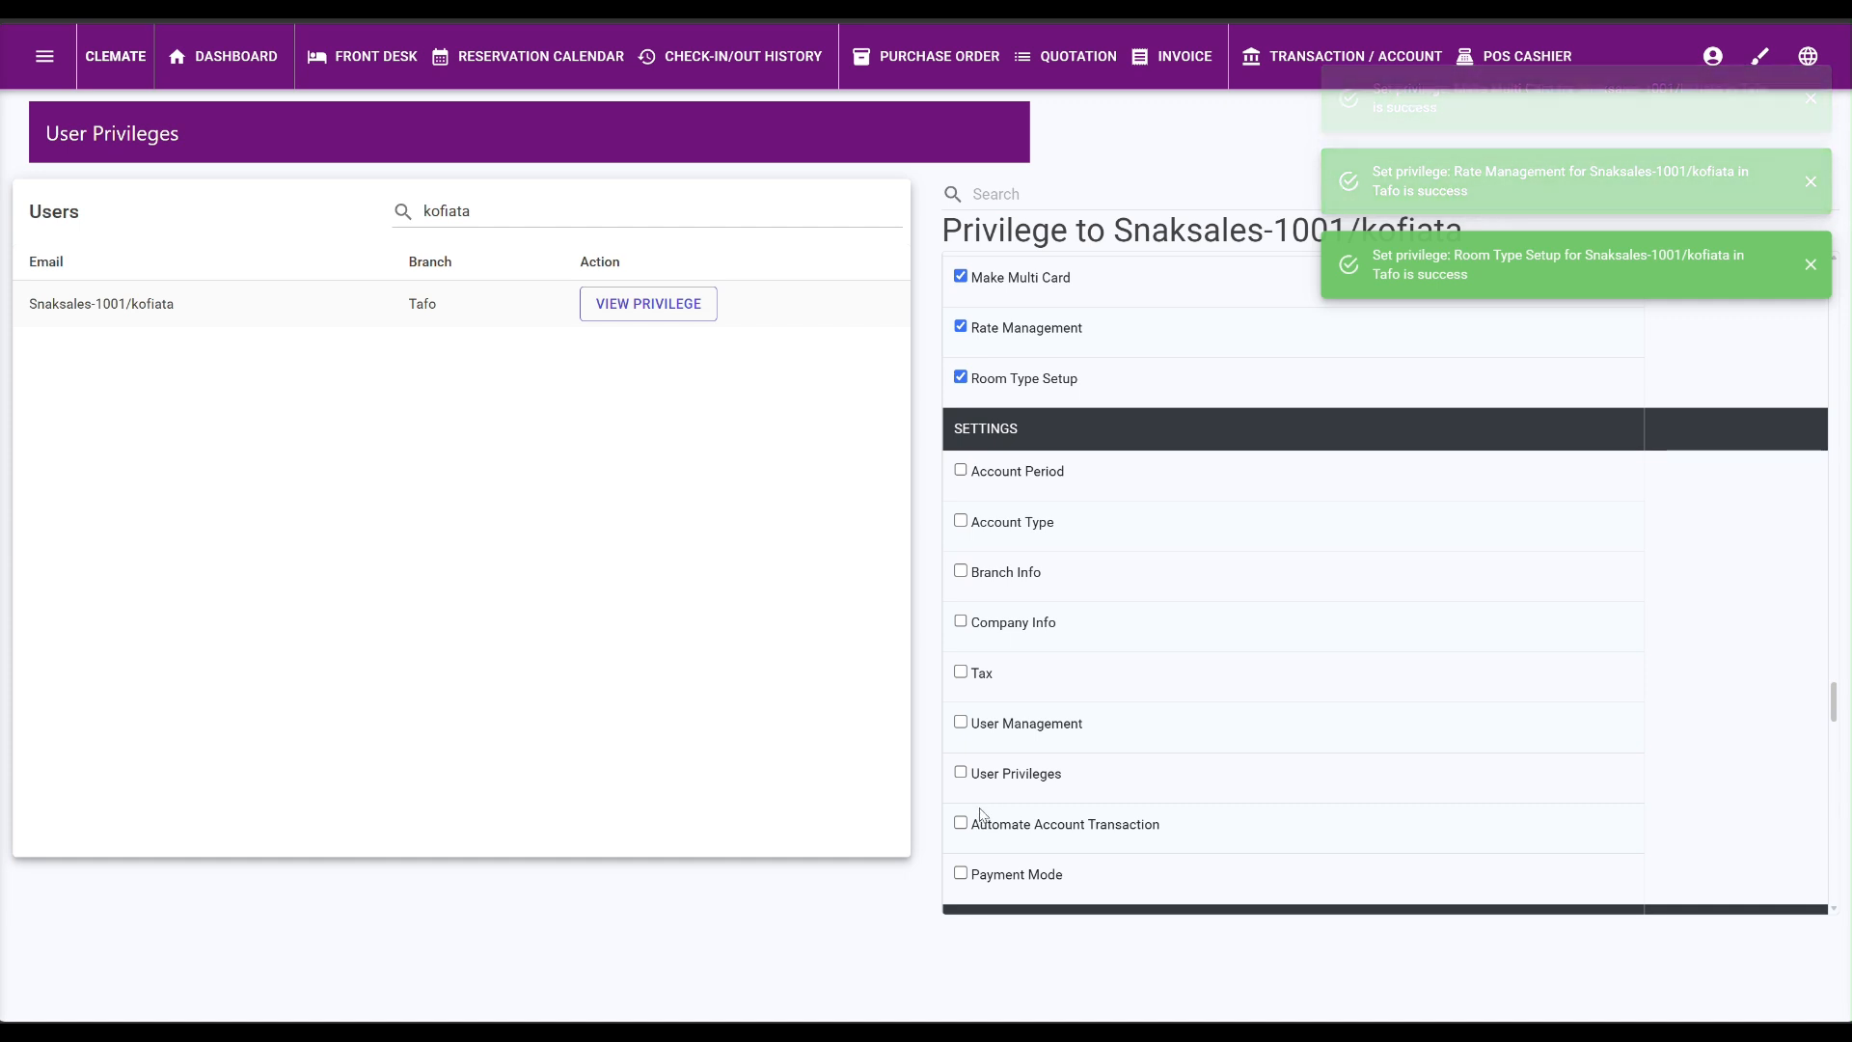
left_click(960, 621)
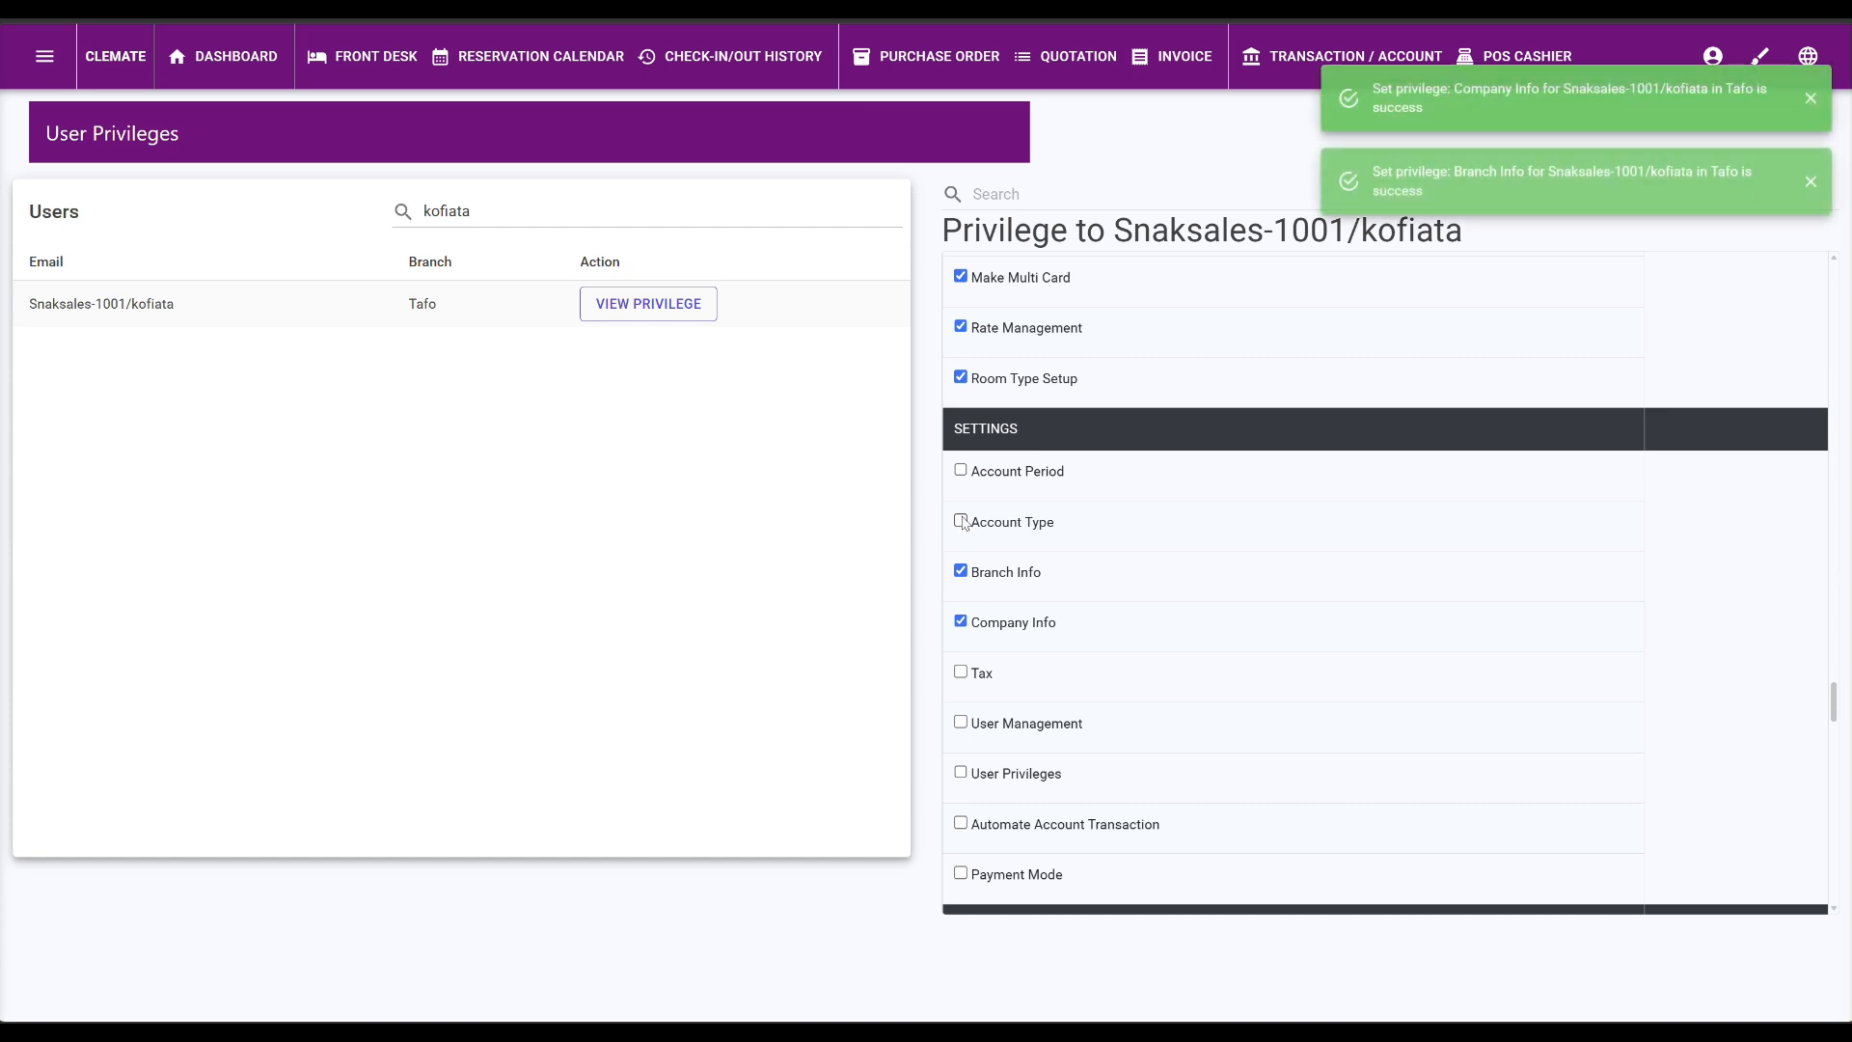
left_click(960, 470)
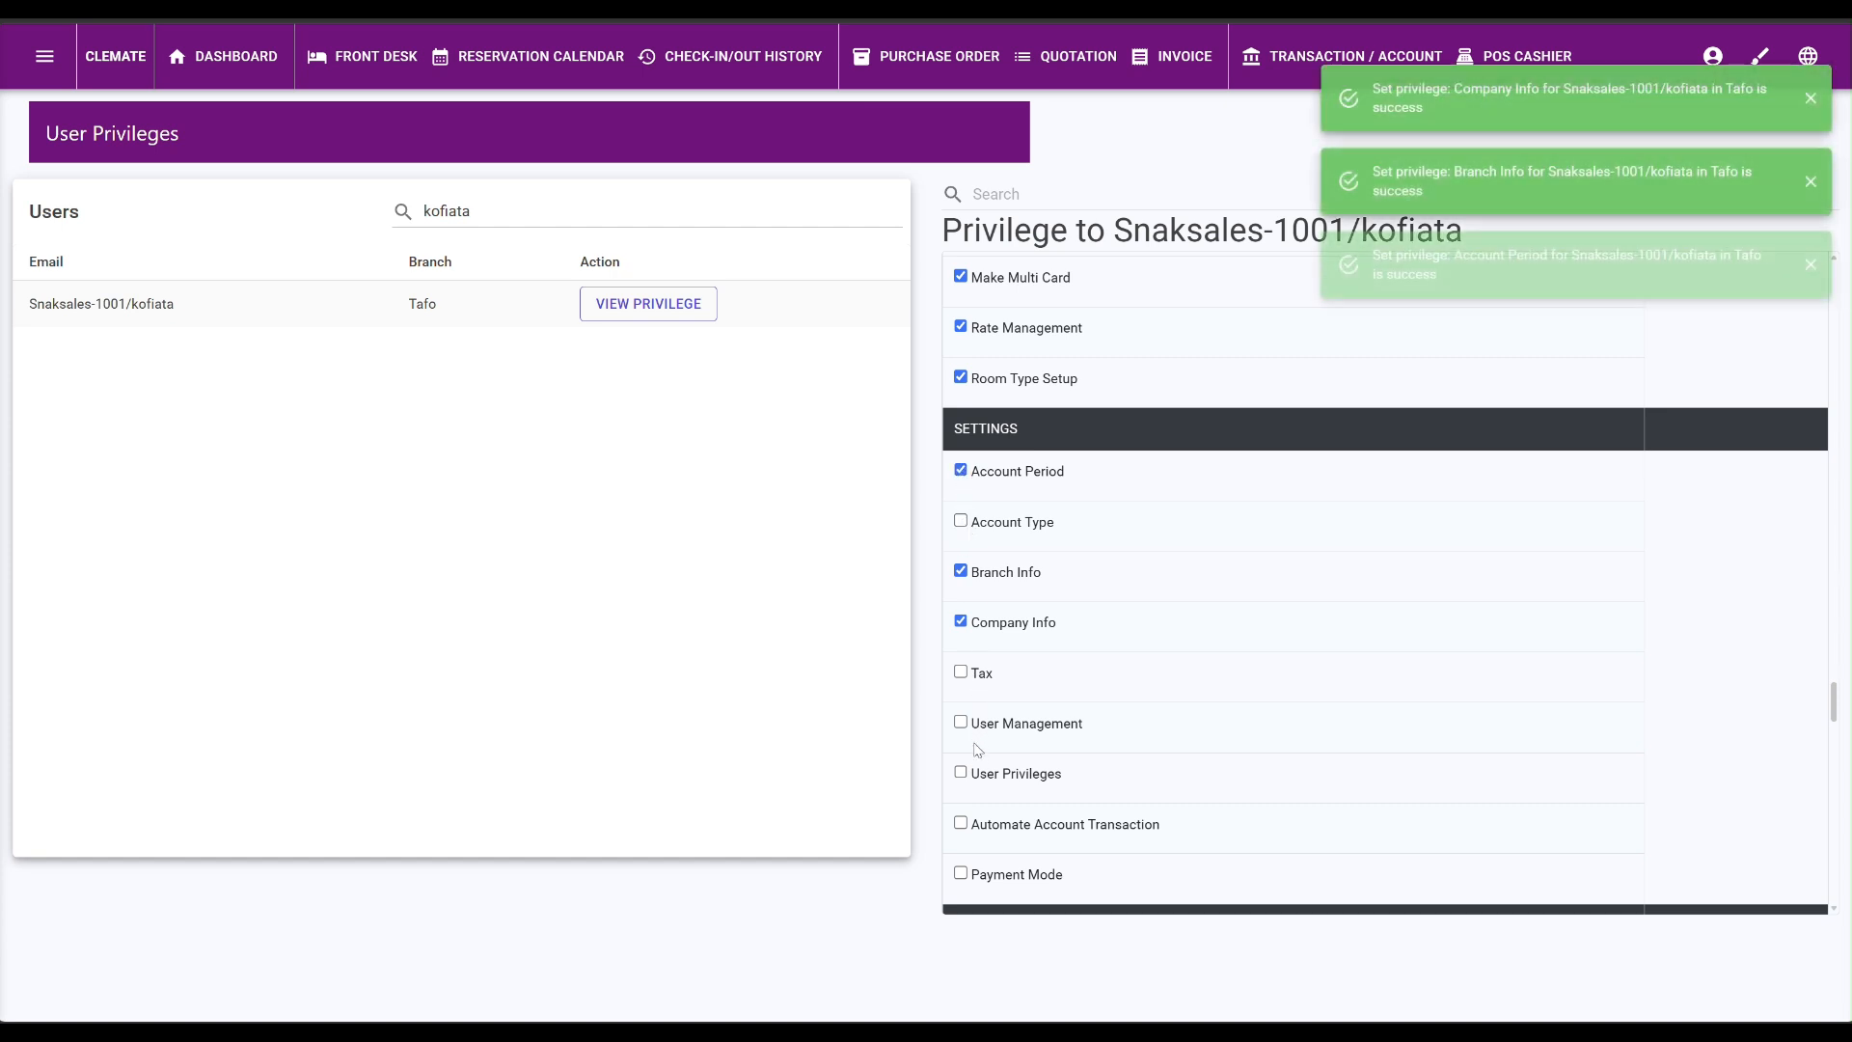
left_click(960, 672)
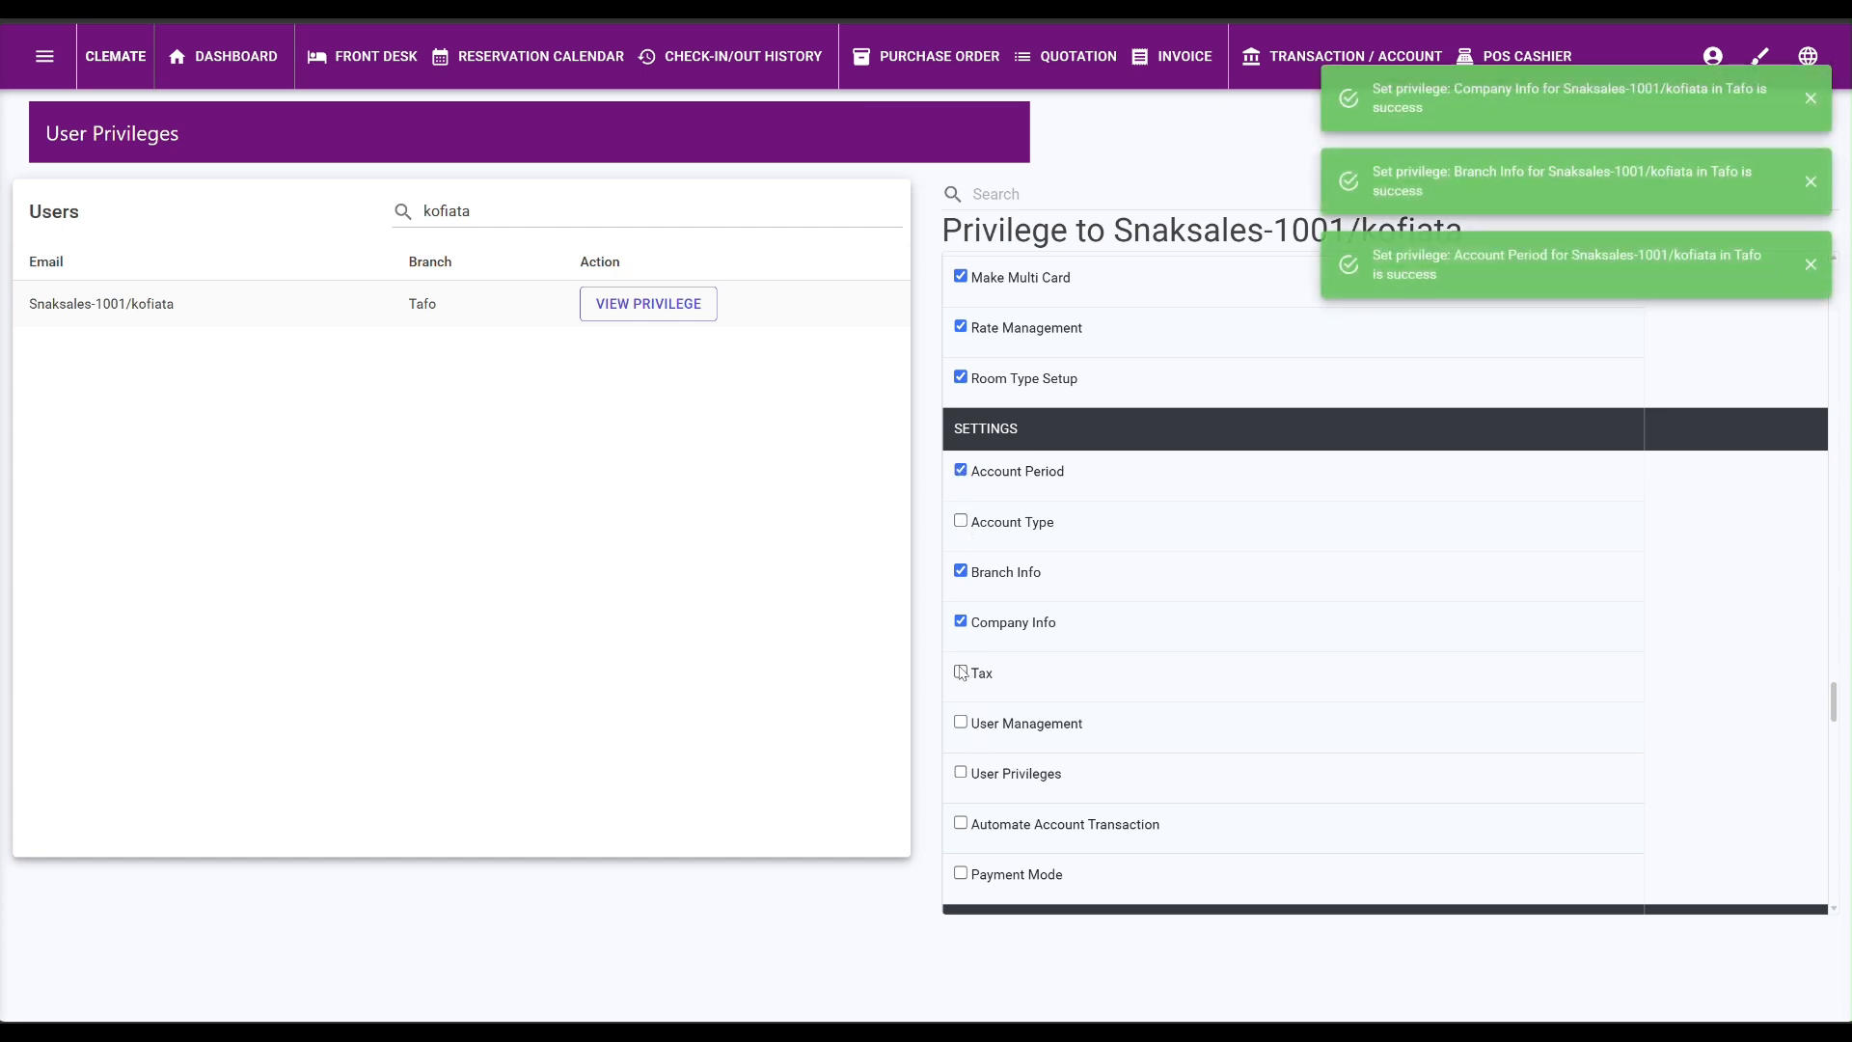
left_click(962, 775)
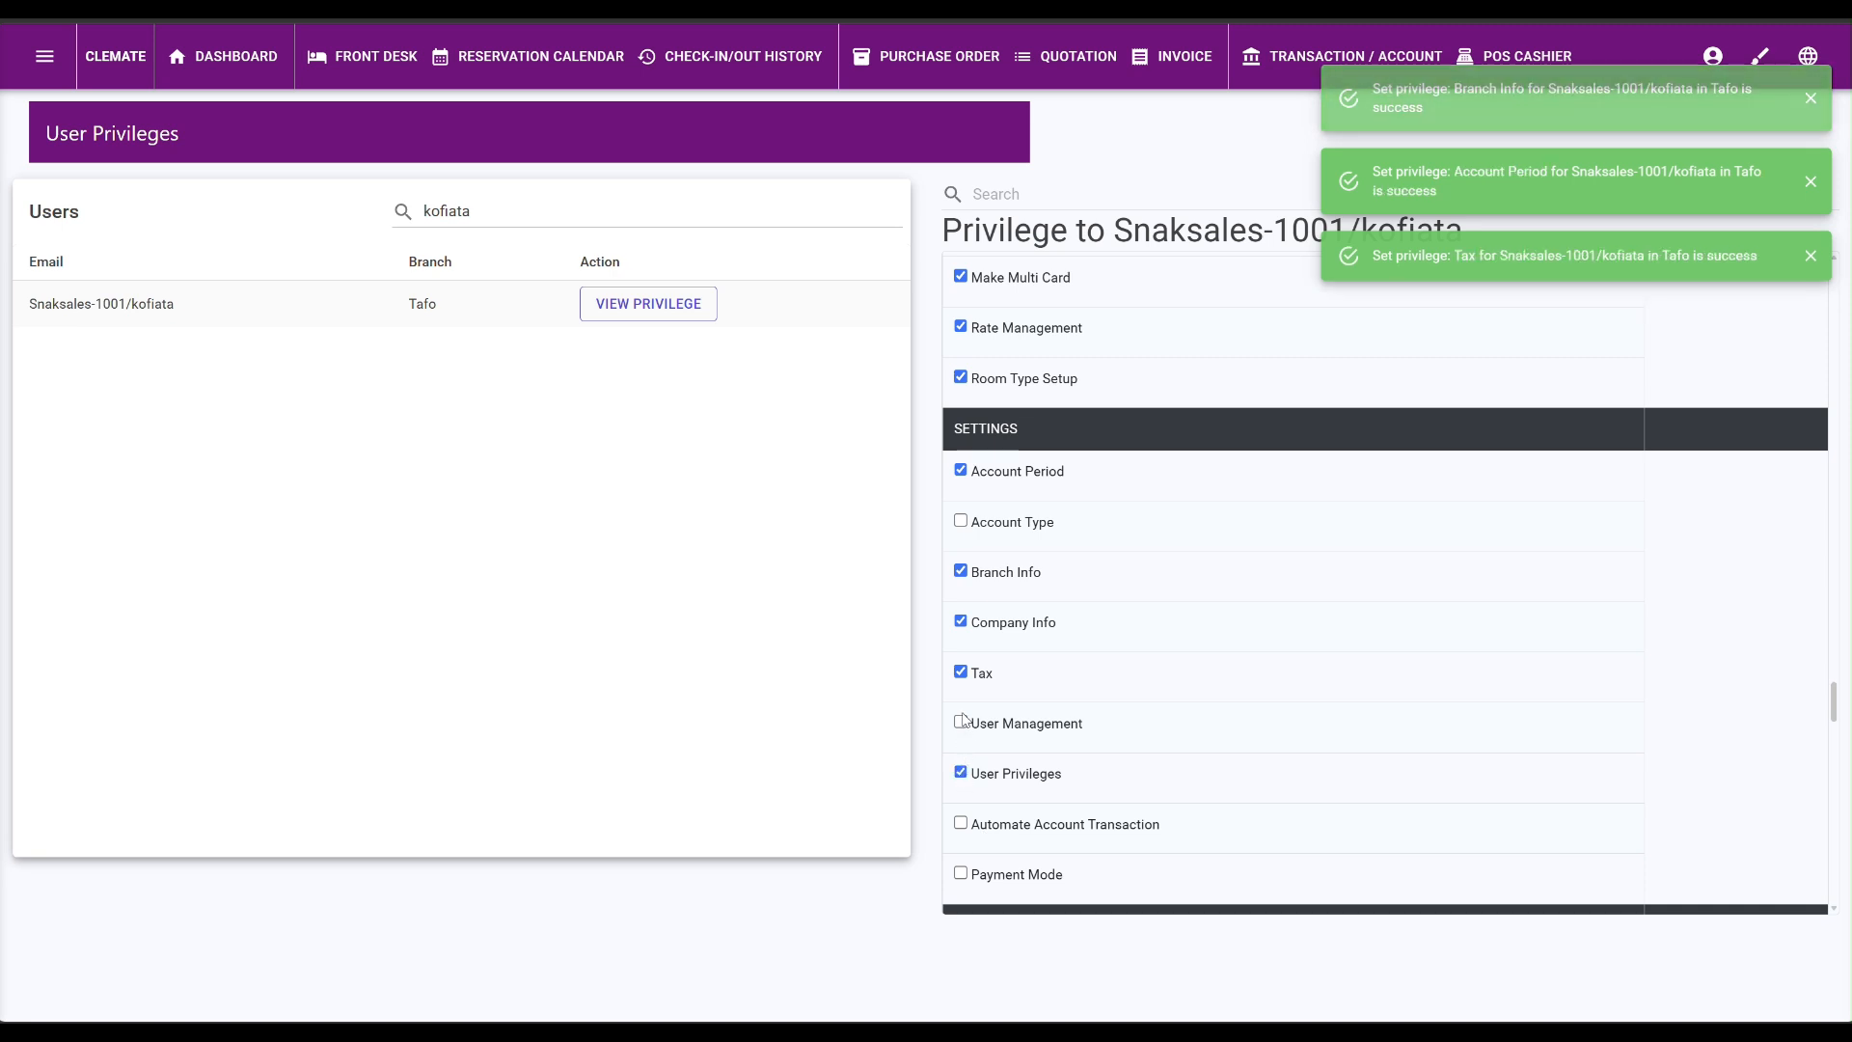
left_click(961, 724)
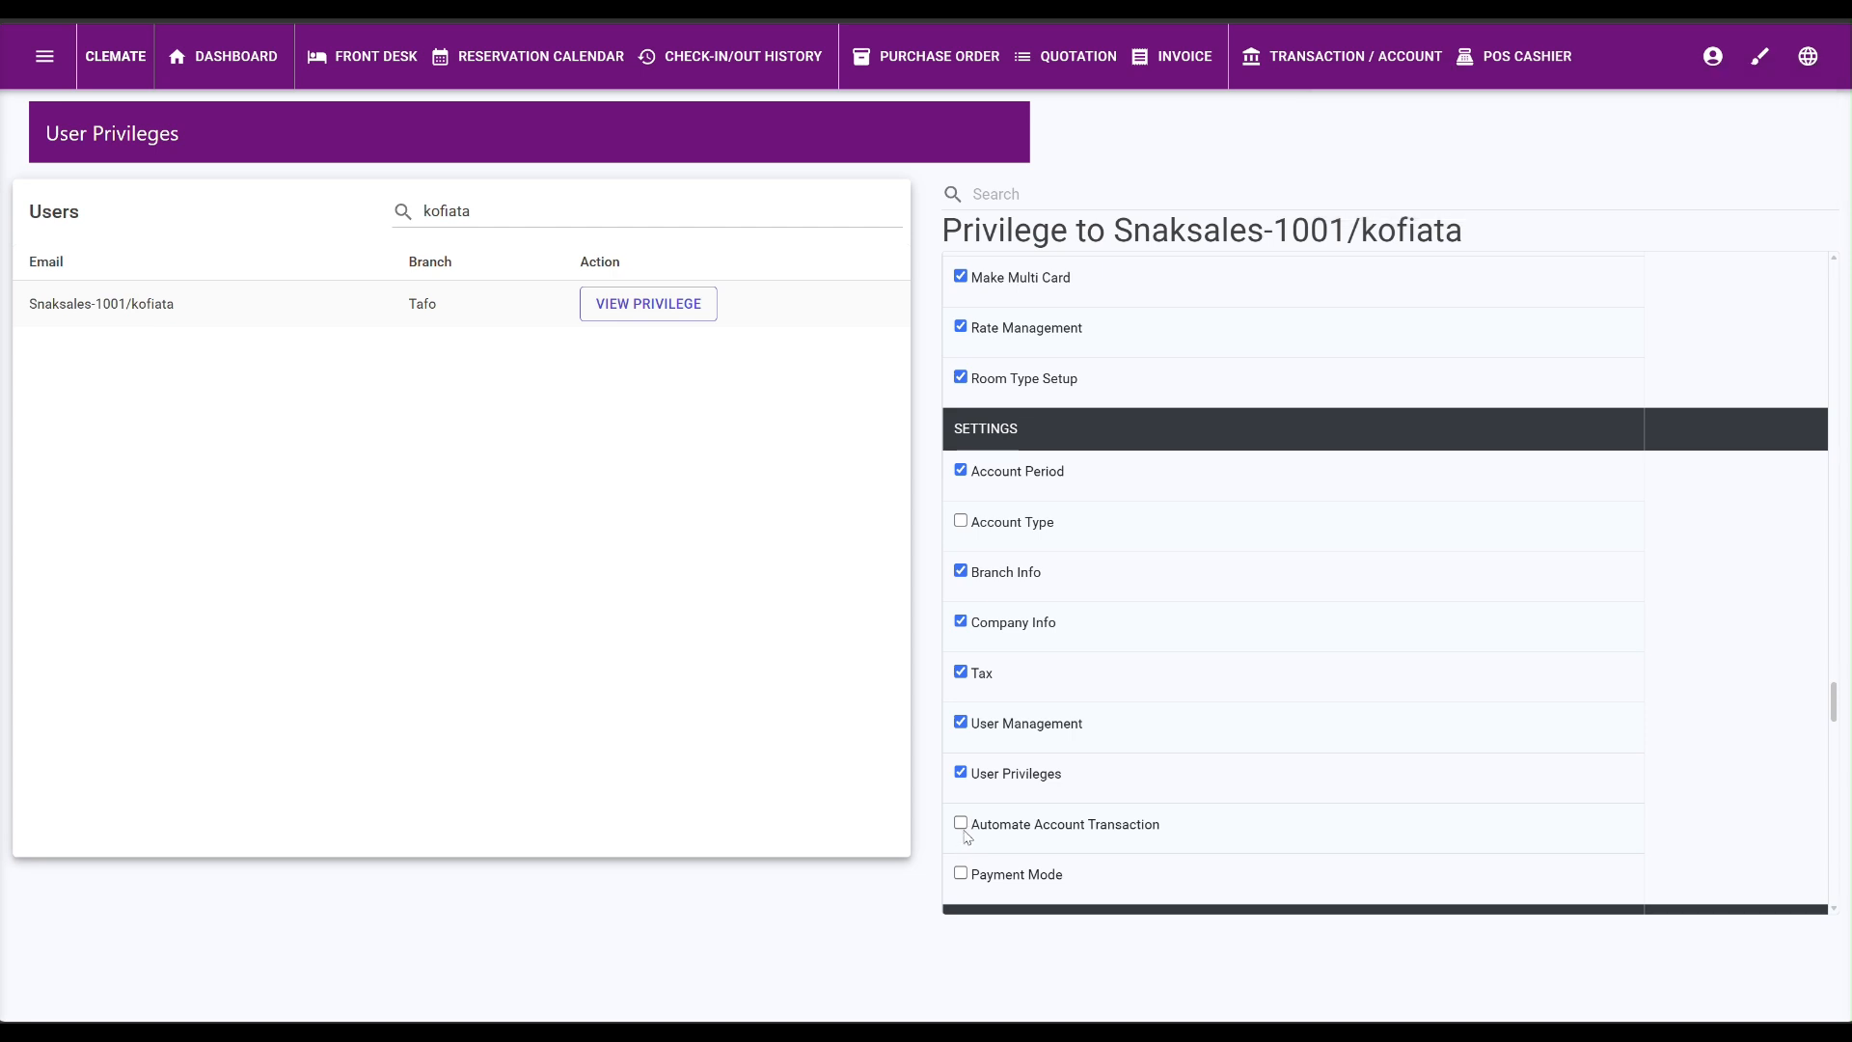
left_click(962, 874)
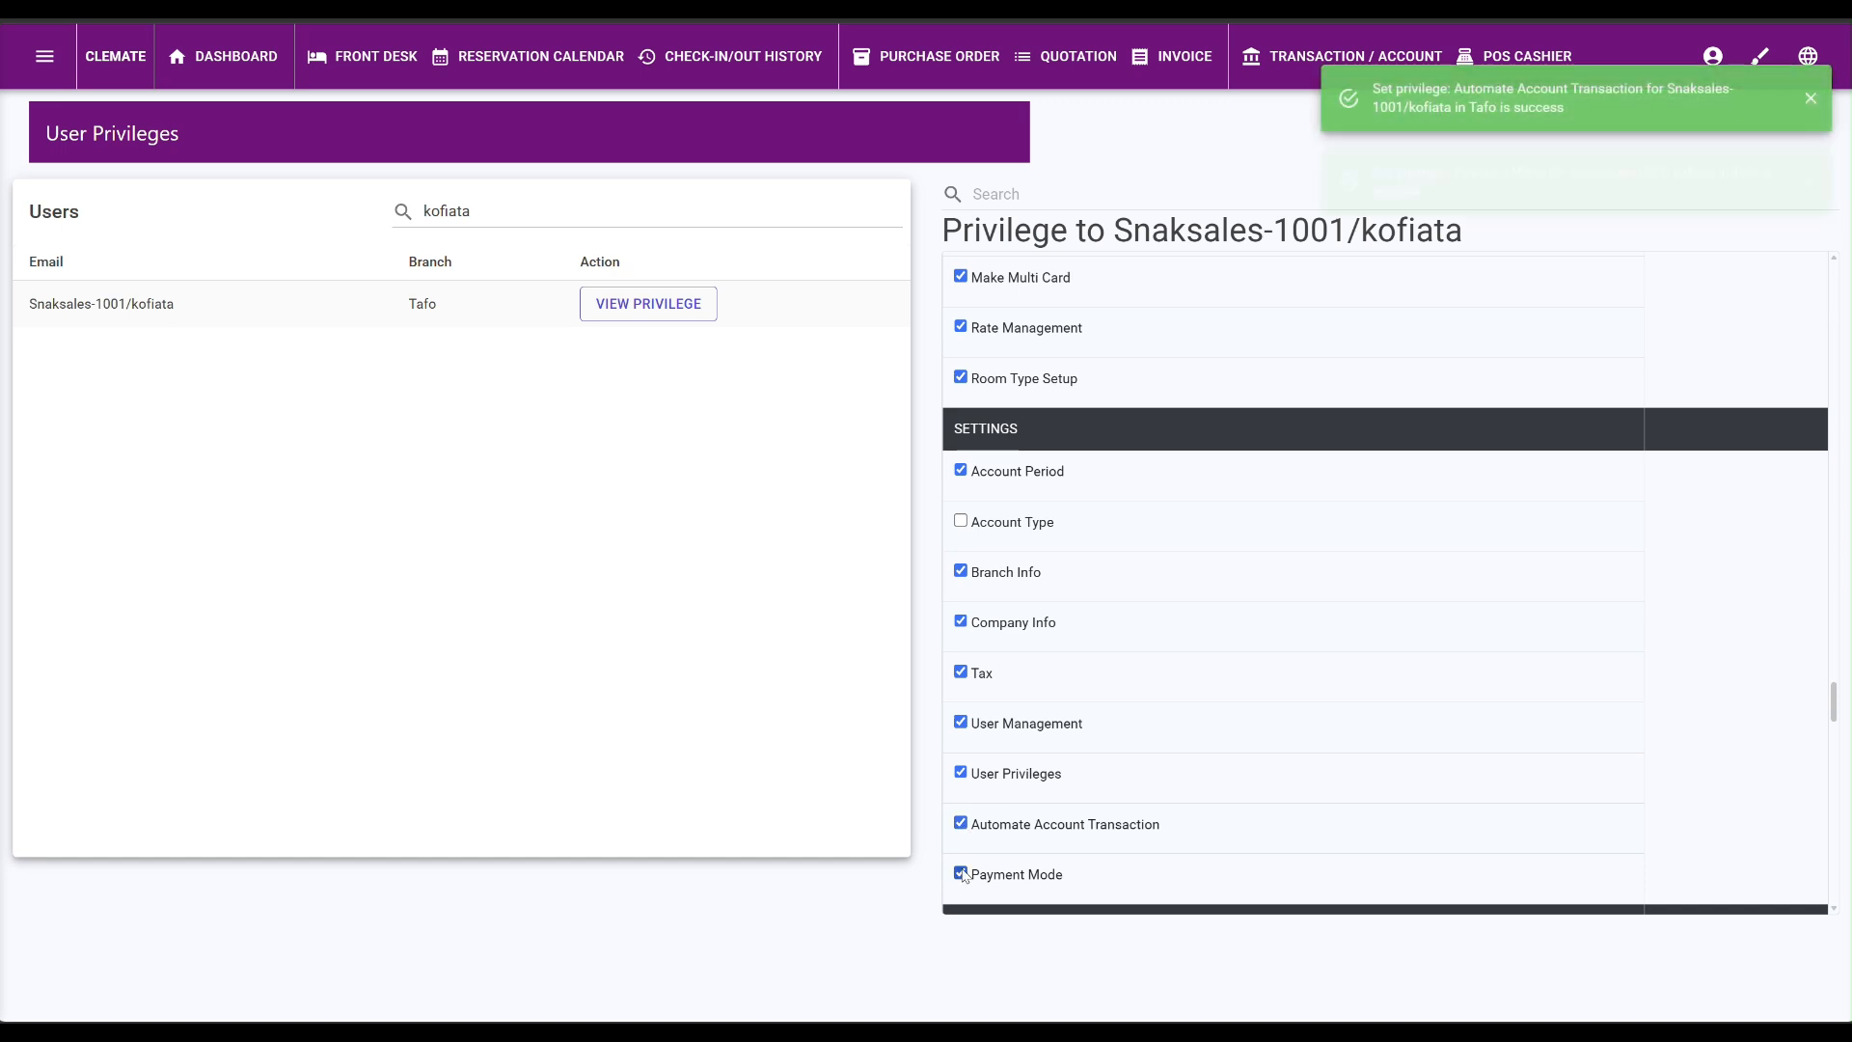
scroll(966, 875, "down", 5)
scroll(965, 876, "down", 8)
scroll(986, 841, "up", 5)
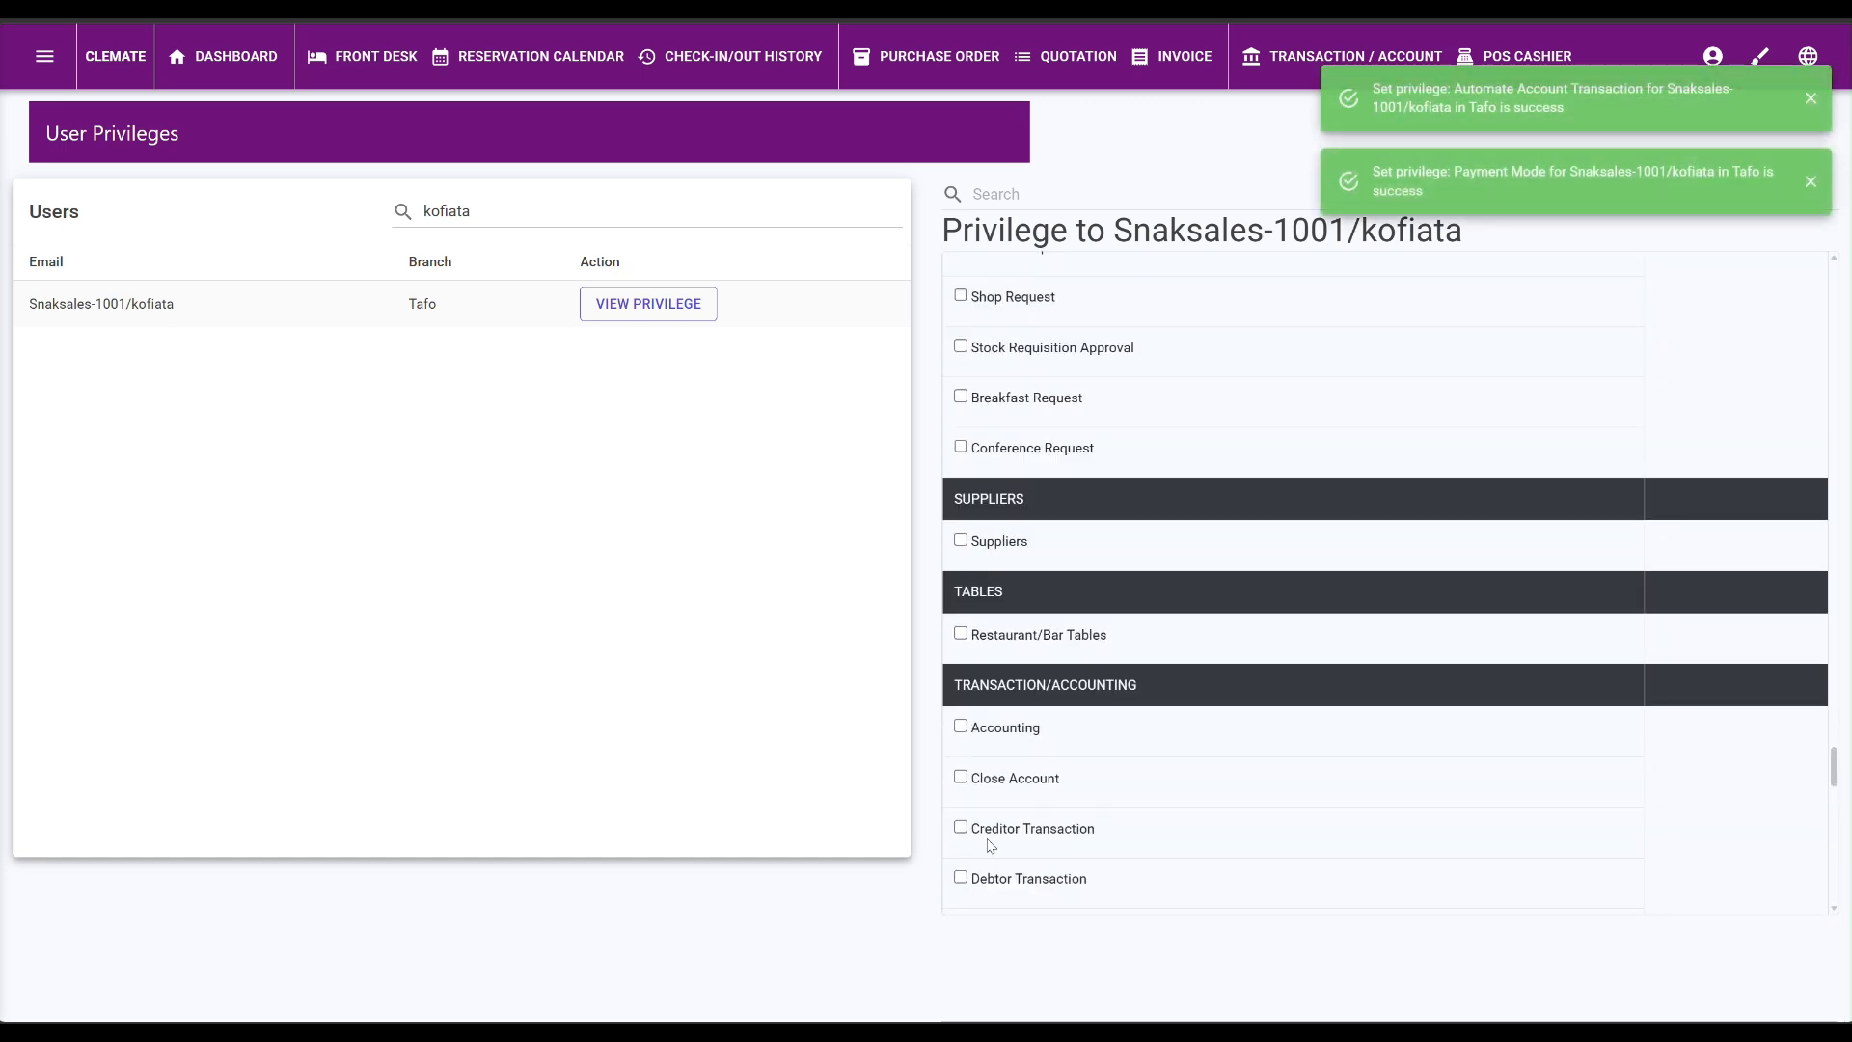
scroll(1032, 744, "down", 12)
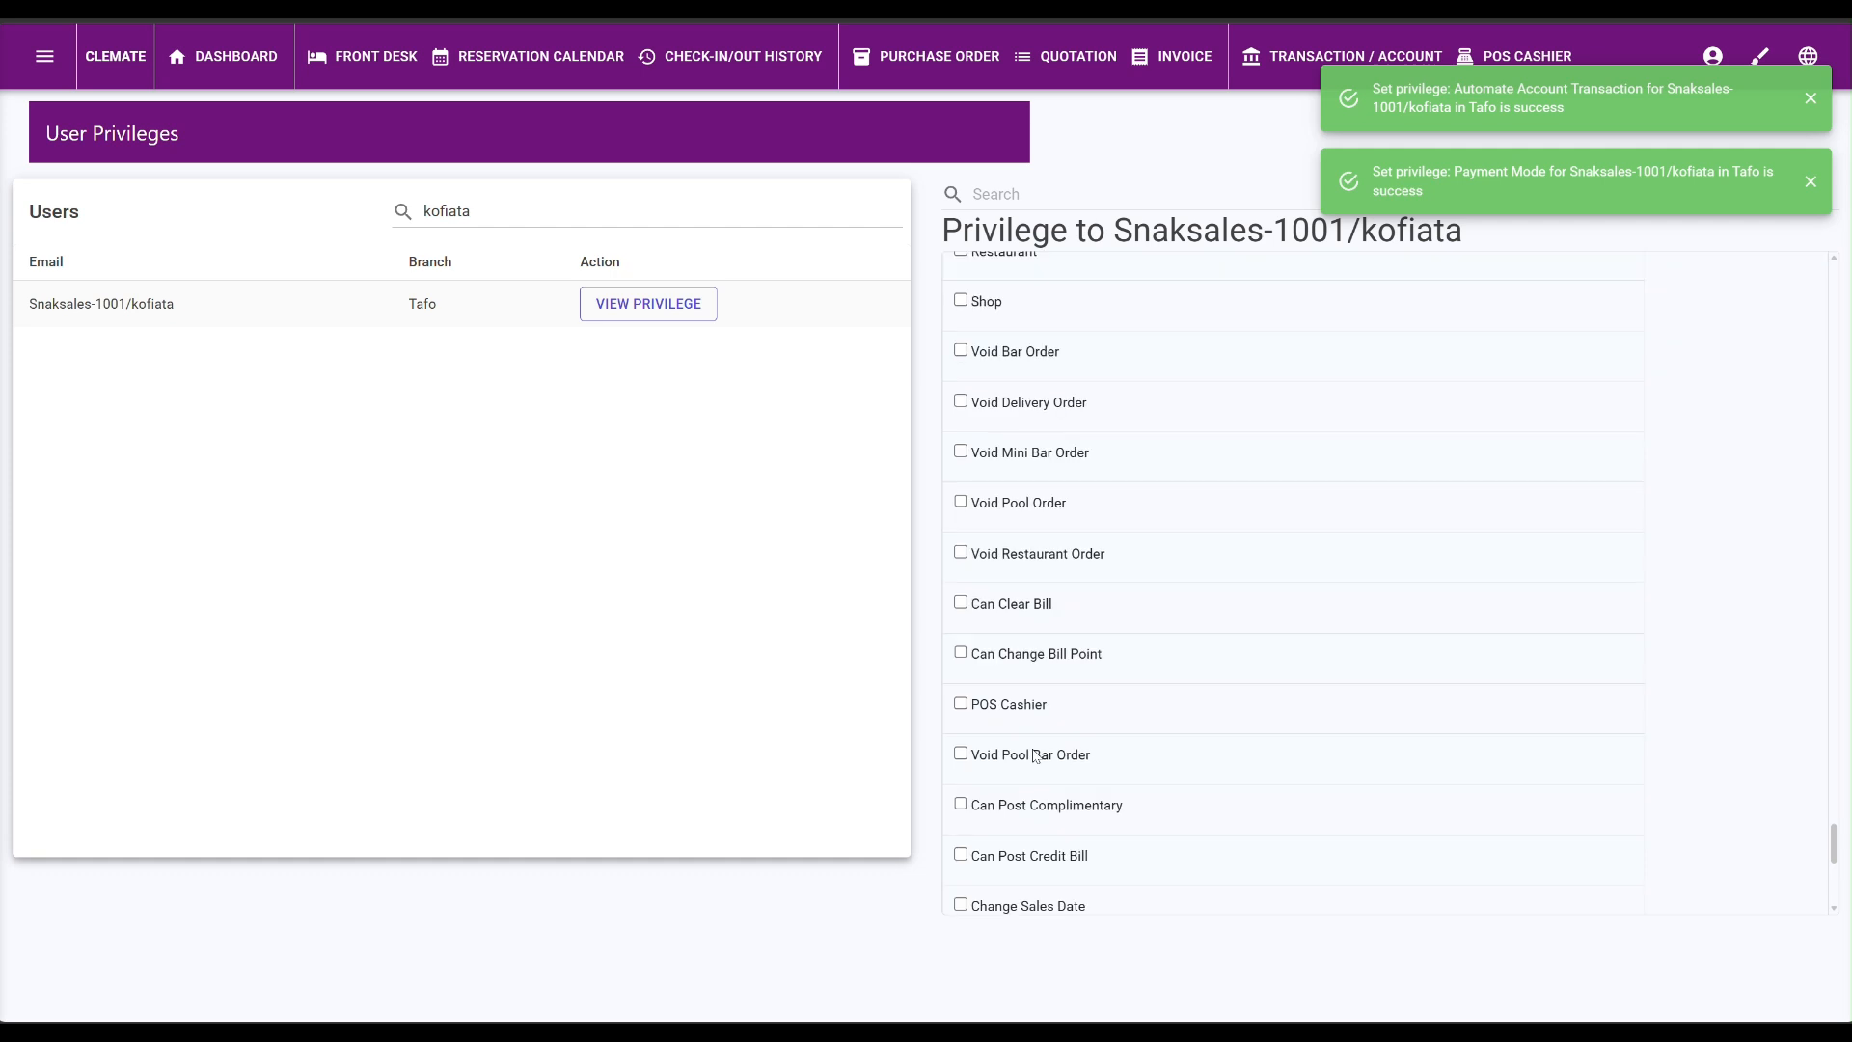
scroll(1034, 755, "down", 2)
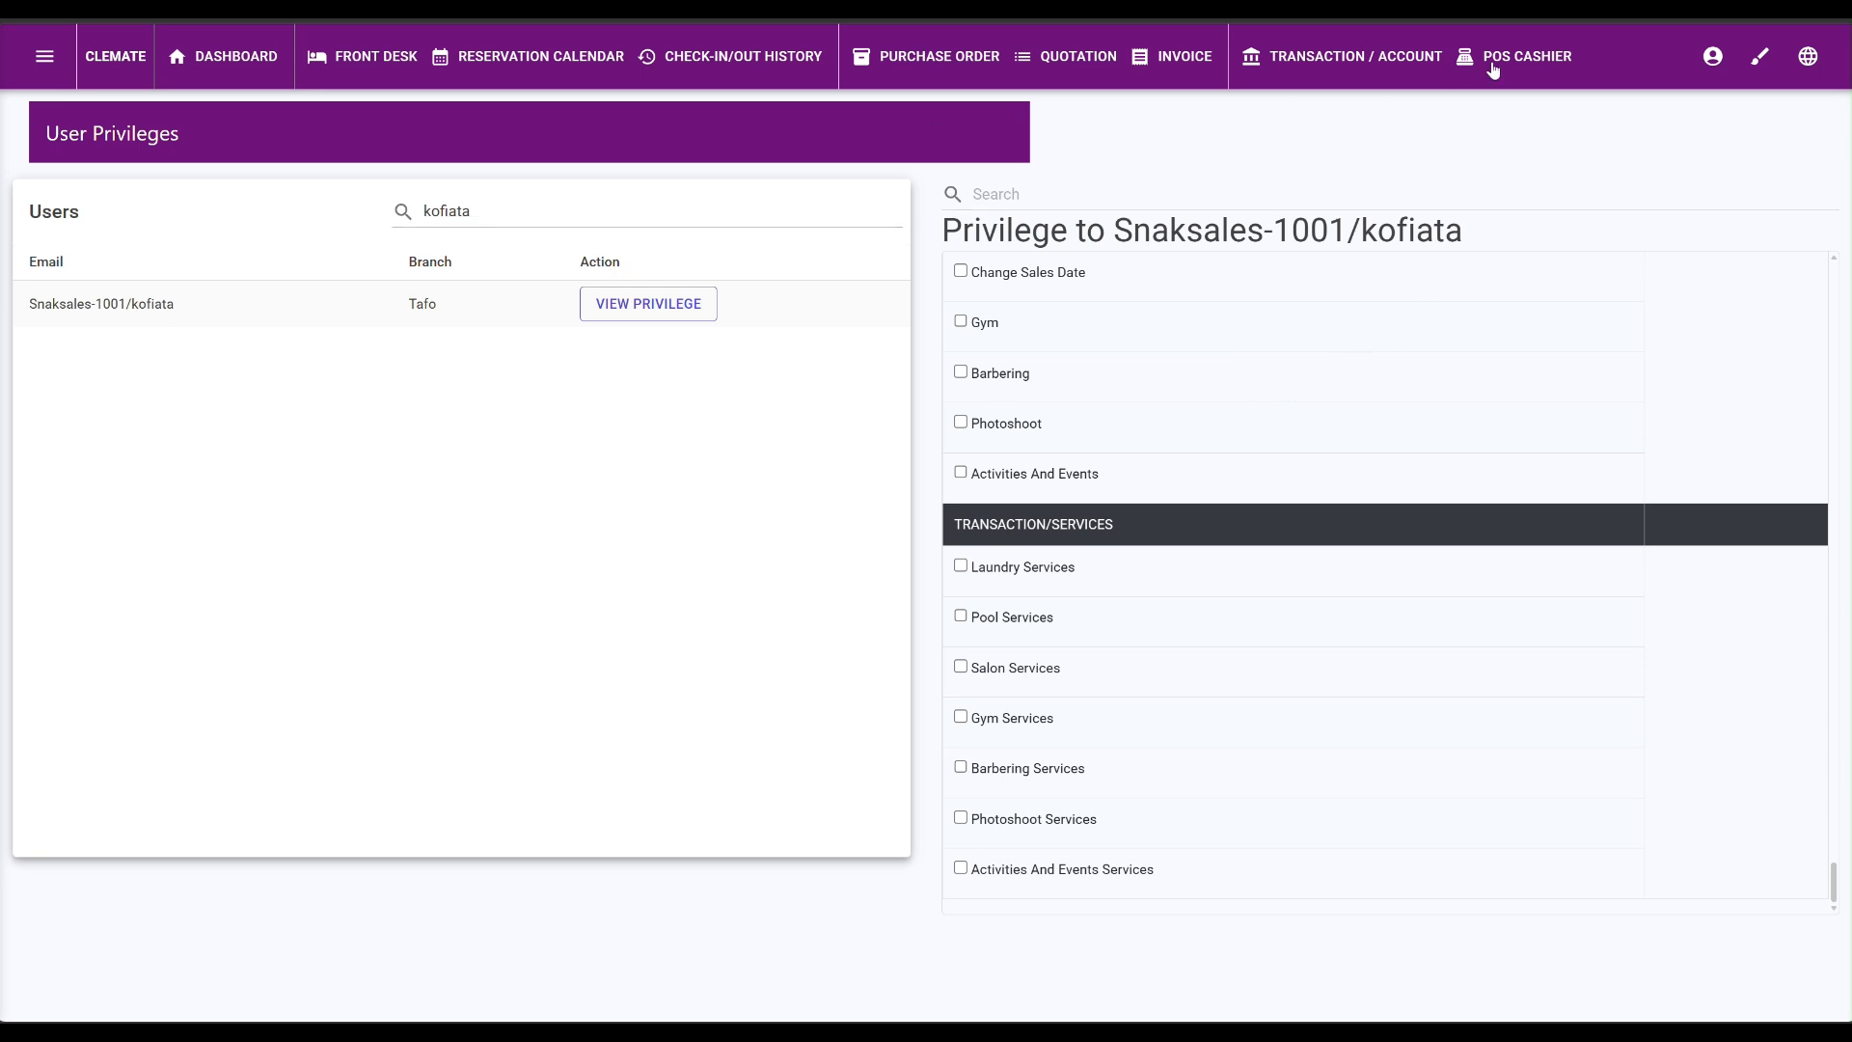
Log out of the admin account and sign in with the manager's username and password.
left_click(1712, 60)
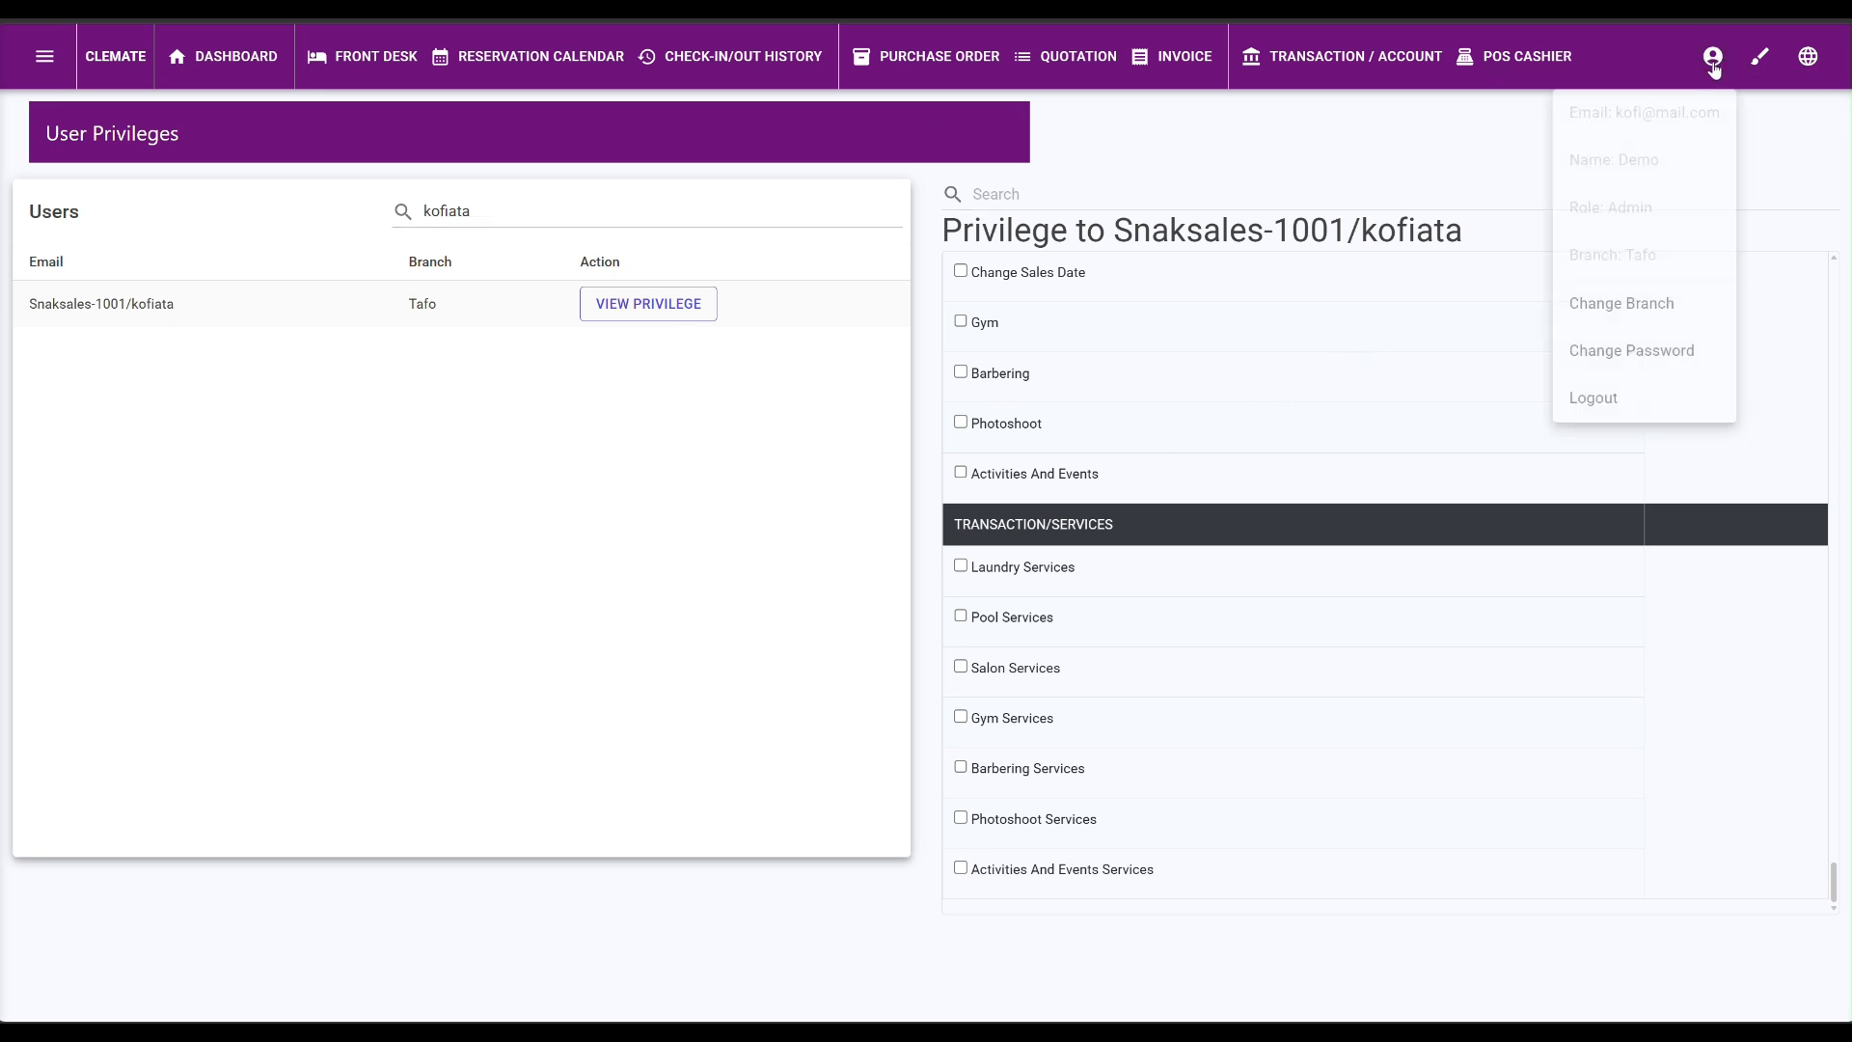
left_click(1594, 414)
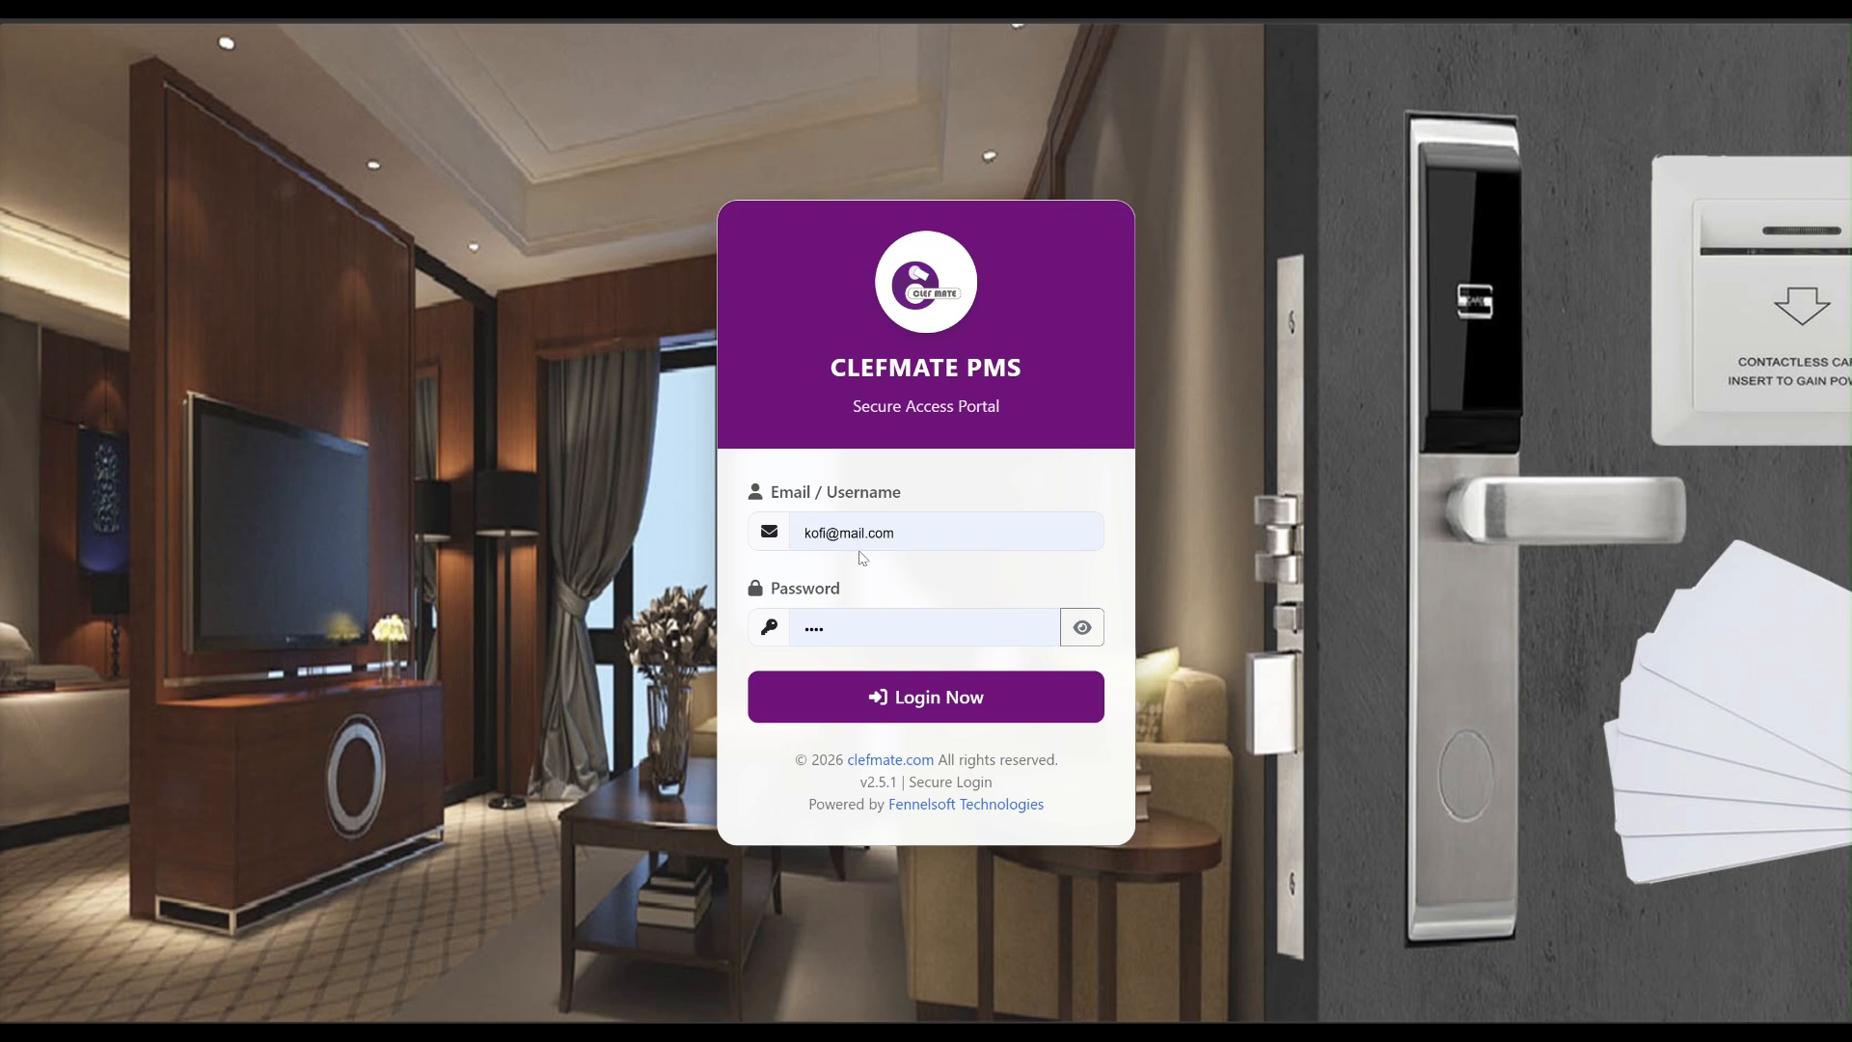
left_click(942, 522)
triple_click(981, 530)
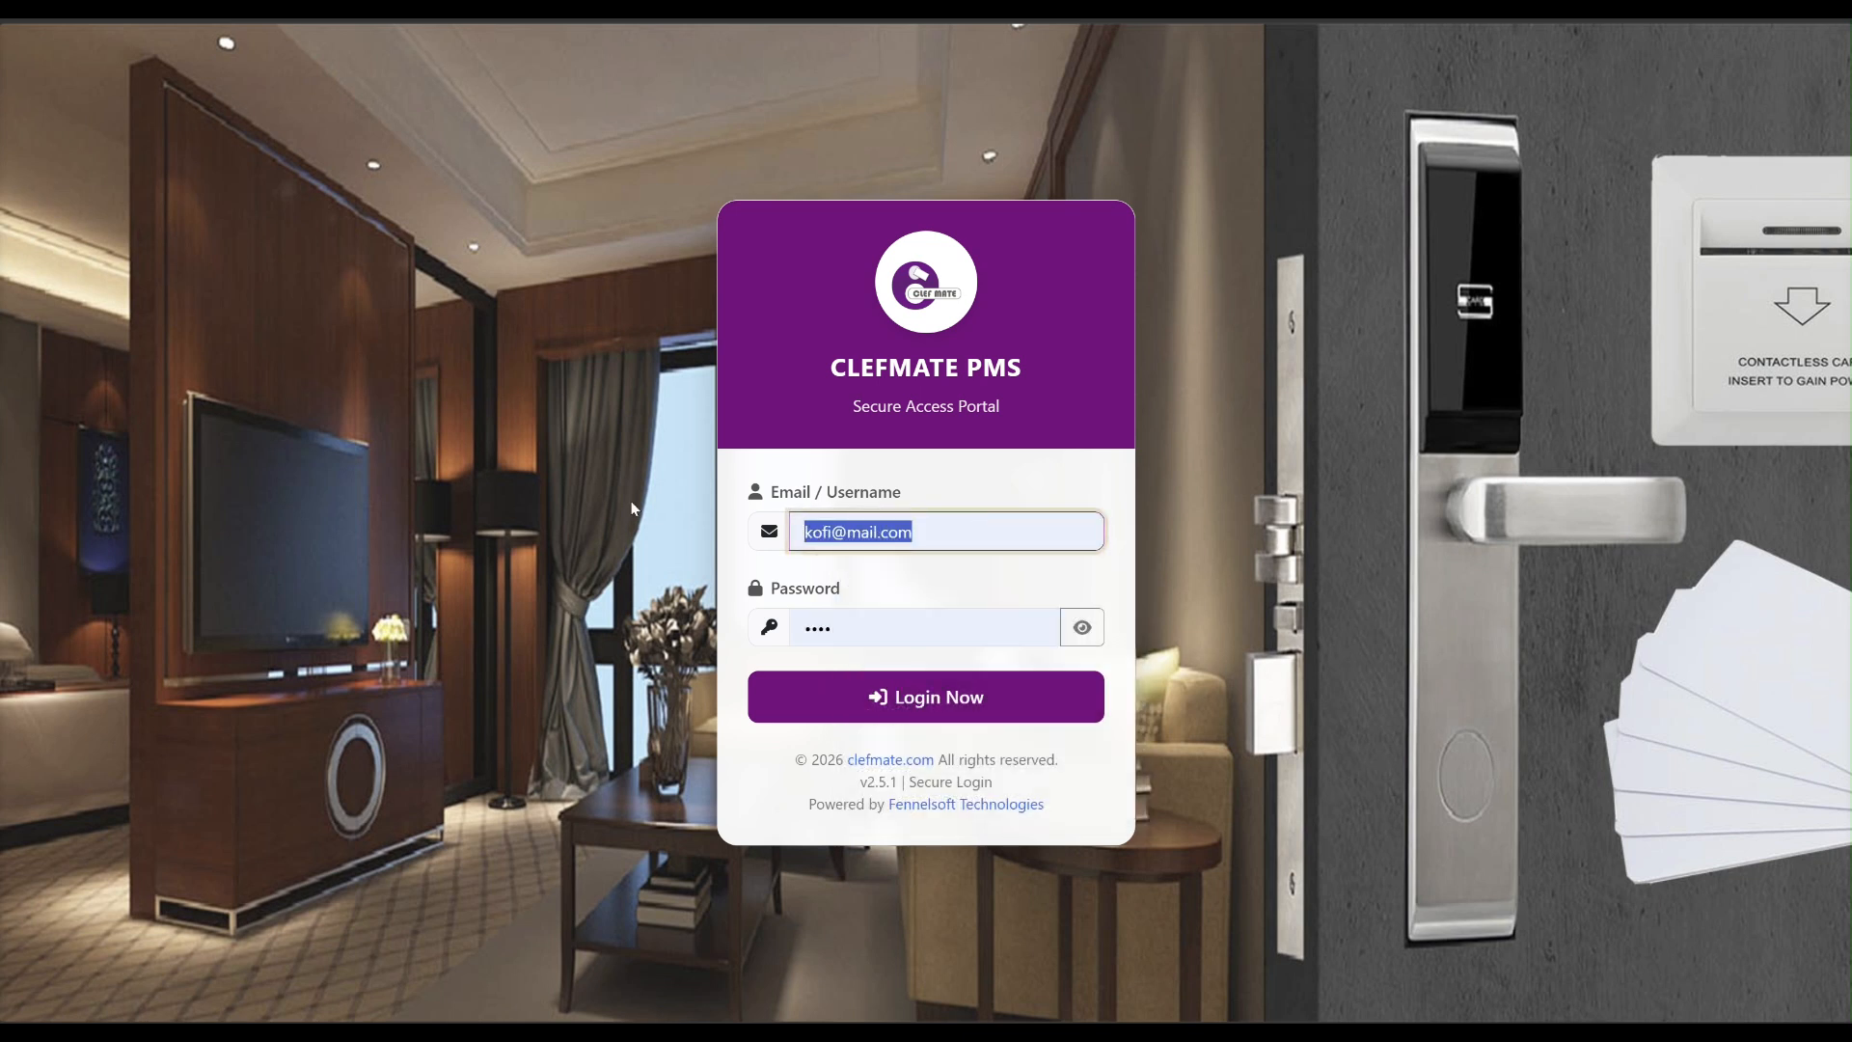
key("ctrl+v")
key("Tab")
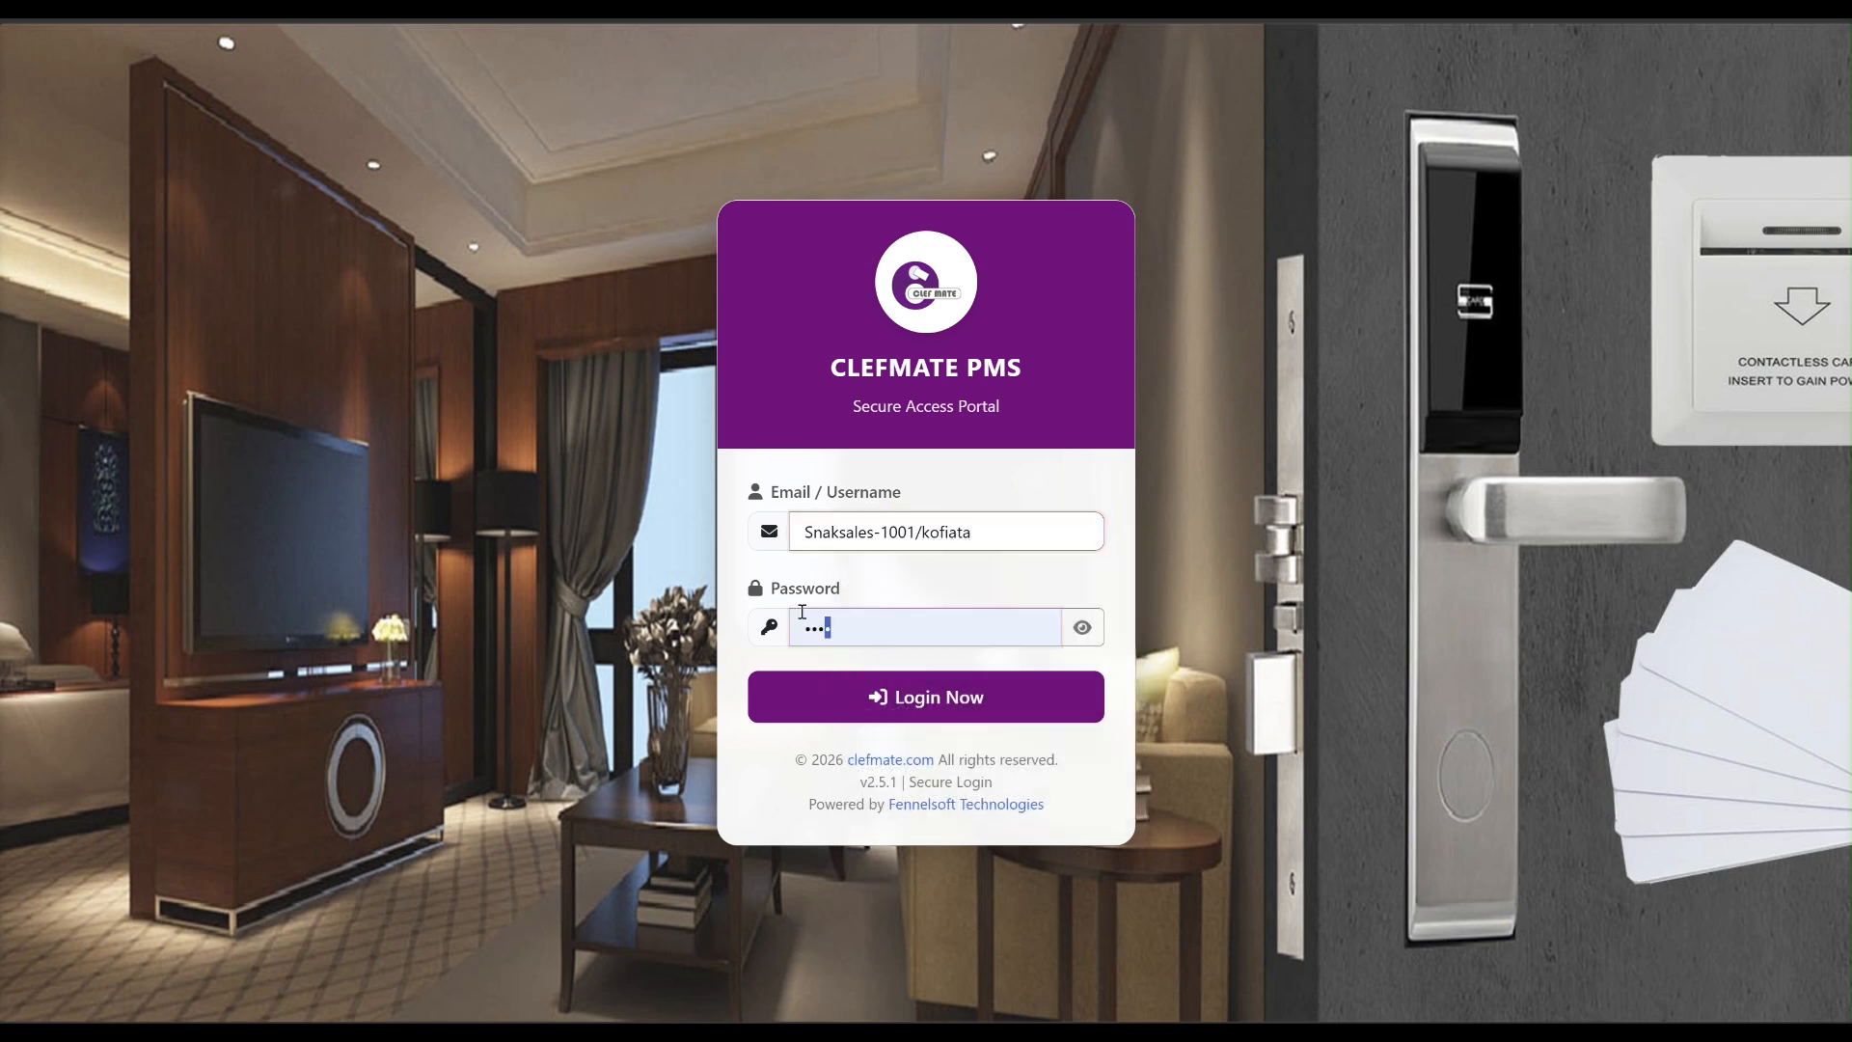
type("•••")
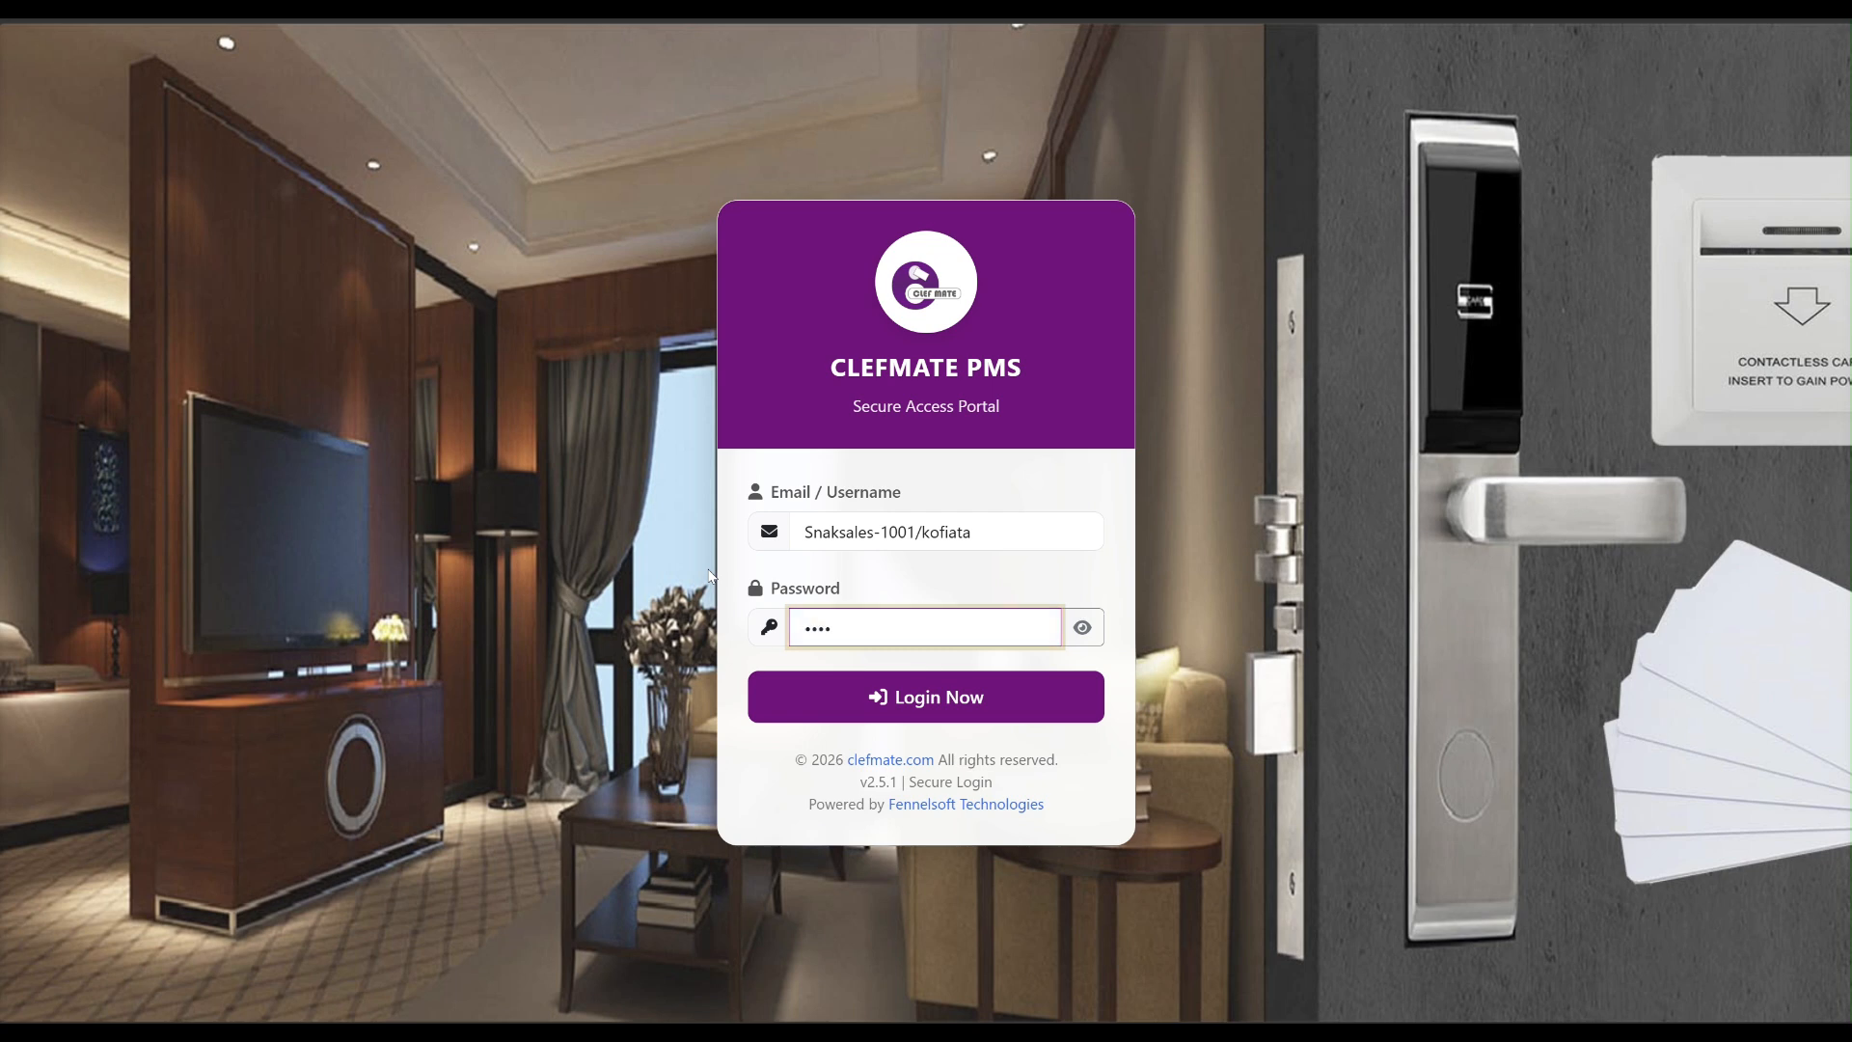
left_click(935, 719)
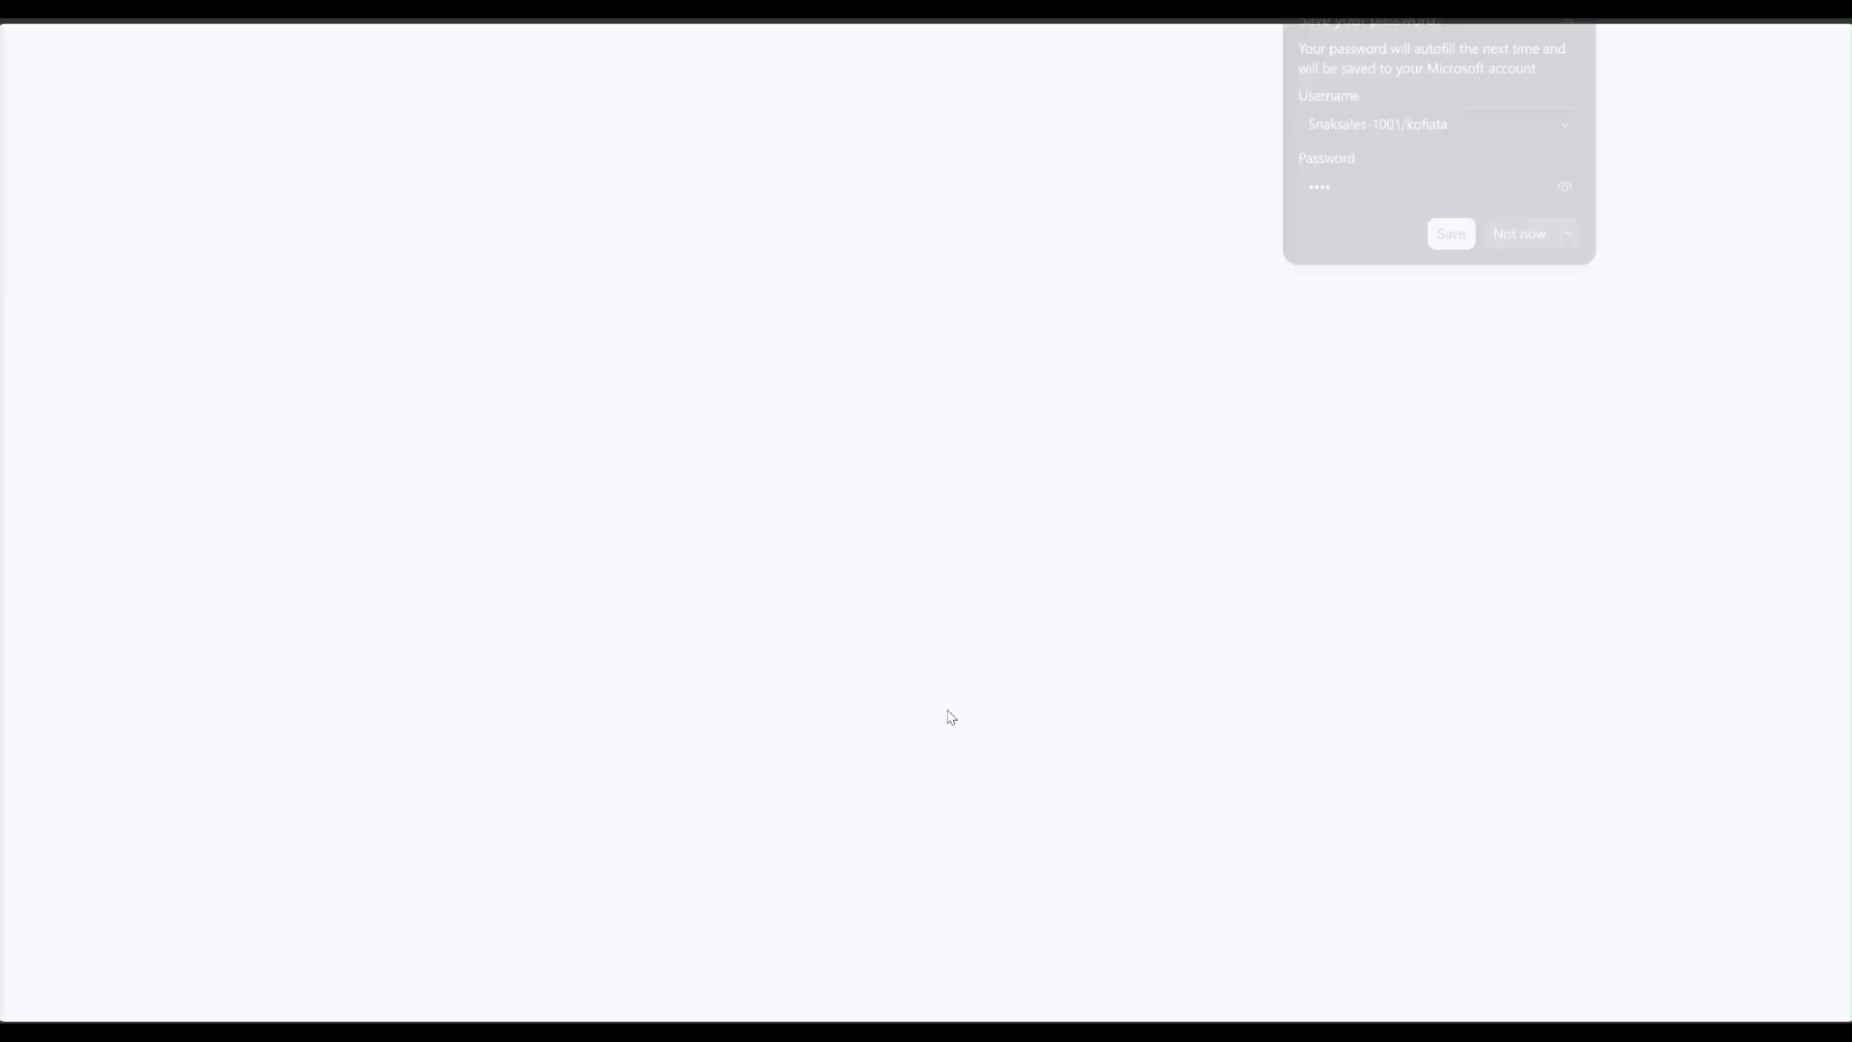
Dismiss the save-password prompt and show the manager's sidebar with Front Desk, Reservation Calendar, Purchase Order, Quotation and Invoice.
left_click(1570, 19)
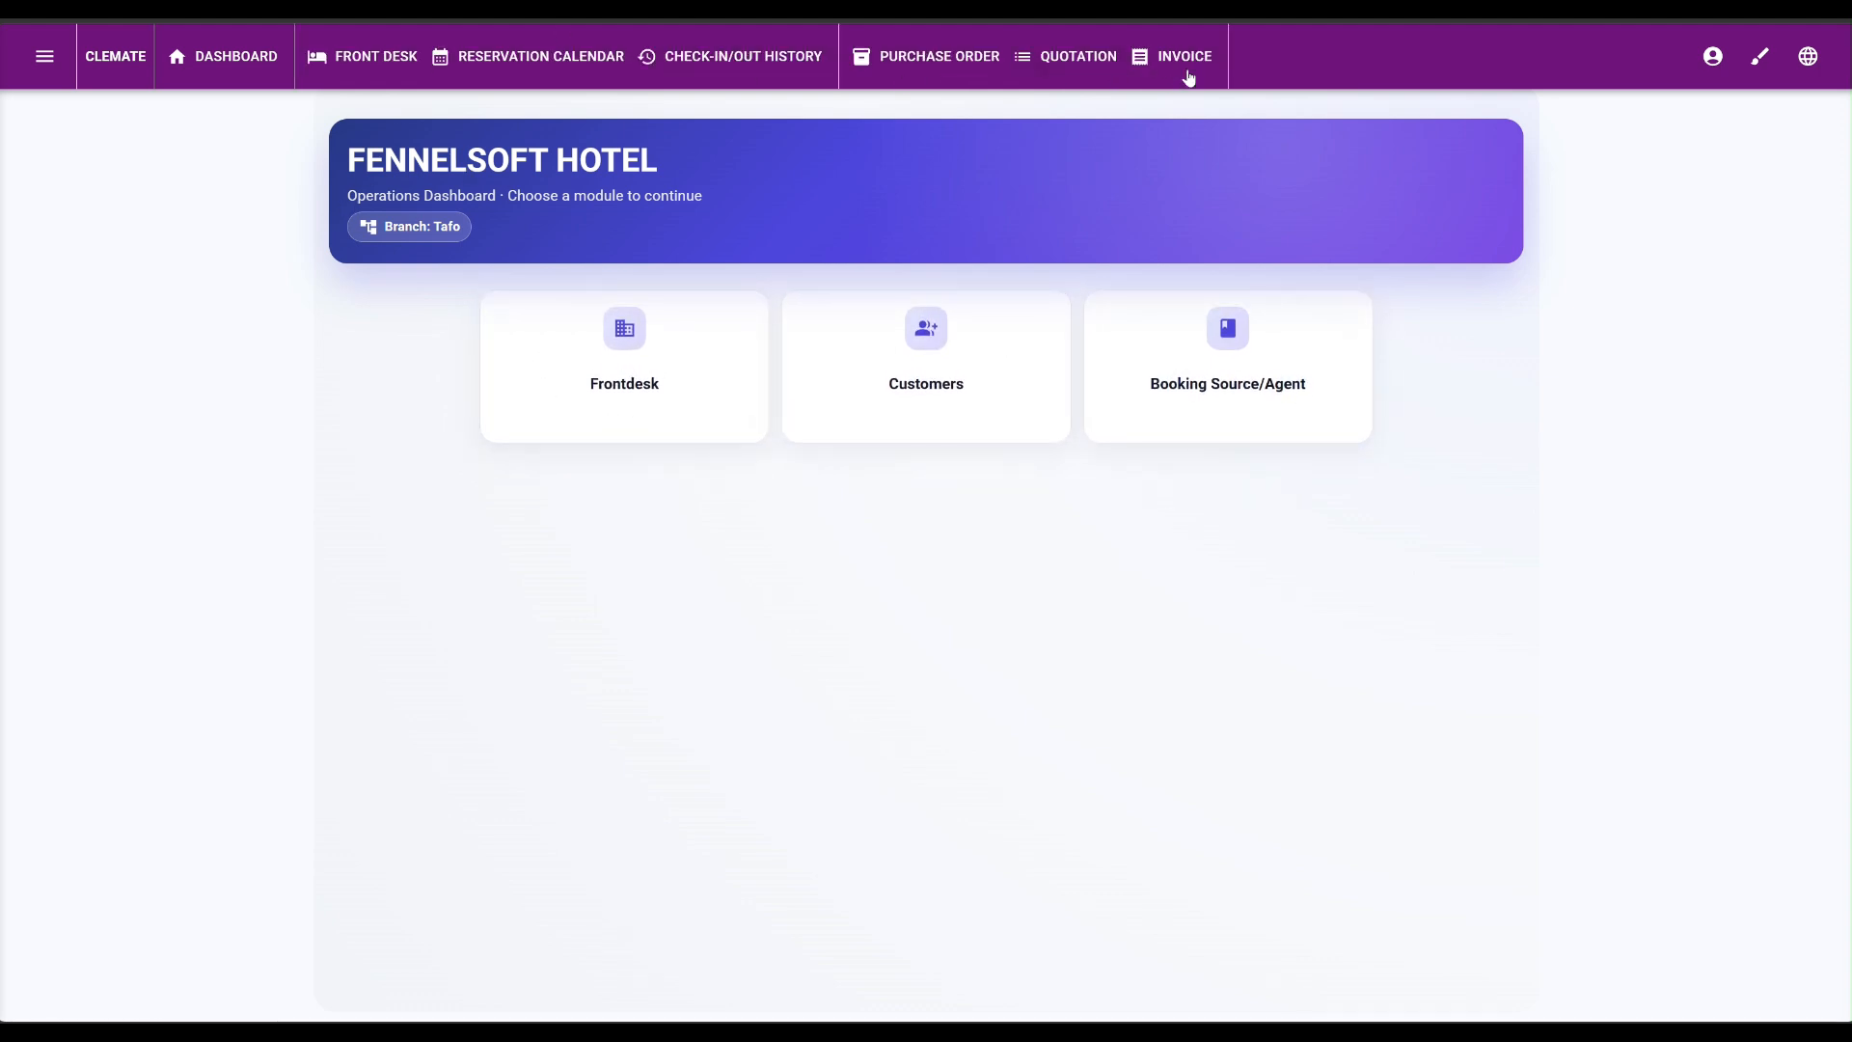
left_click(33, 79)
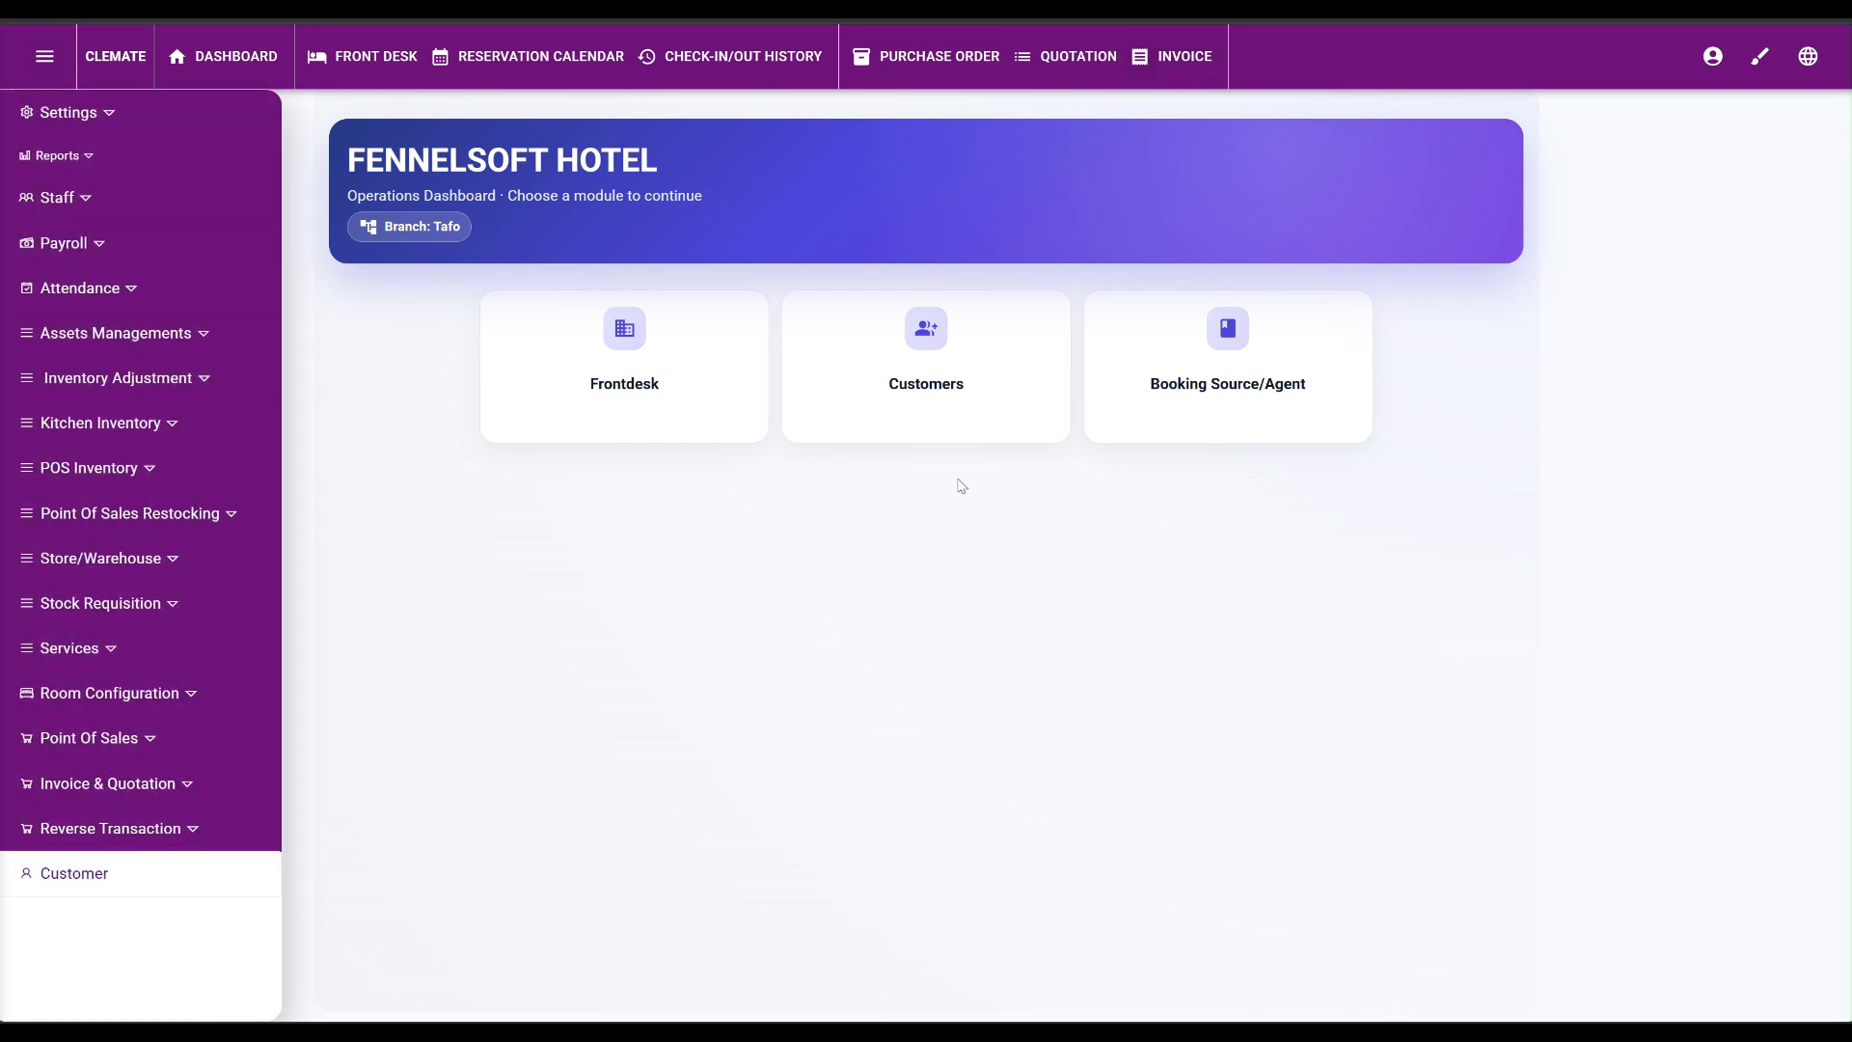